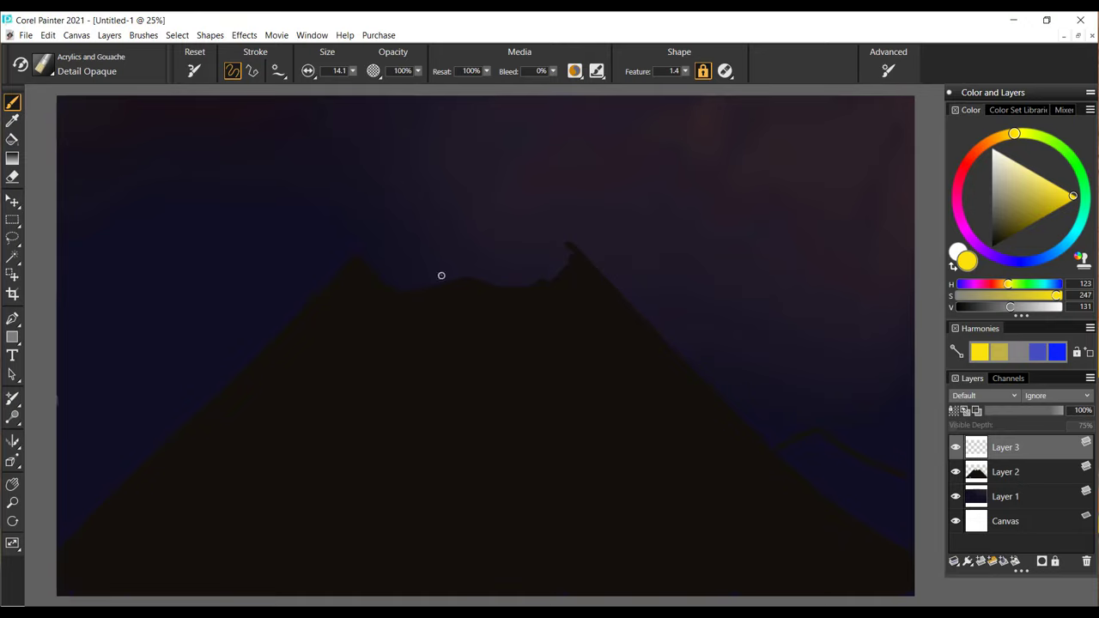
Paint a jagged yellow flame outline above the crater with Detail Opaque, removing stray strokes and starting to fill its upper part.
mouse_move(392, 249)
mouse_down()
mouse_move(418, 201)
mouse_move(449, 196)
mouse_move(477, 252)
mouse_move(448, 189)
mouse_up()
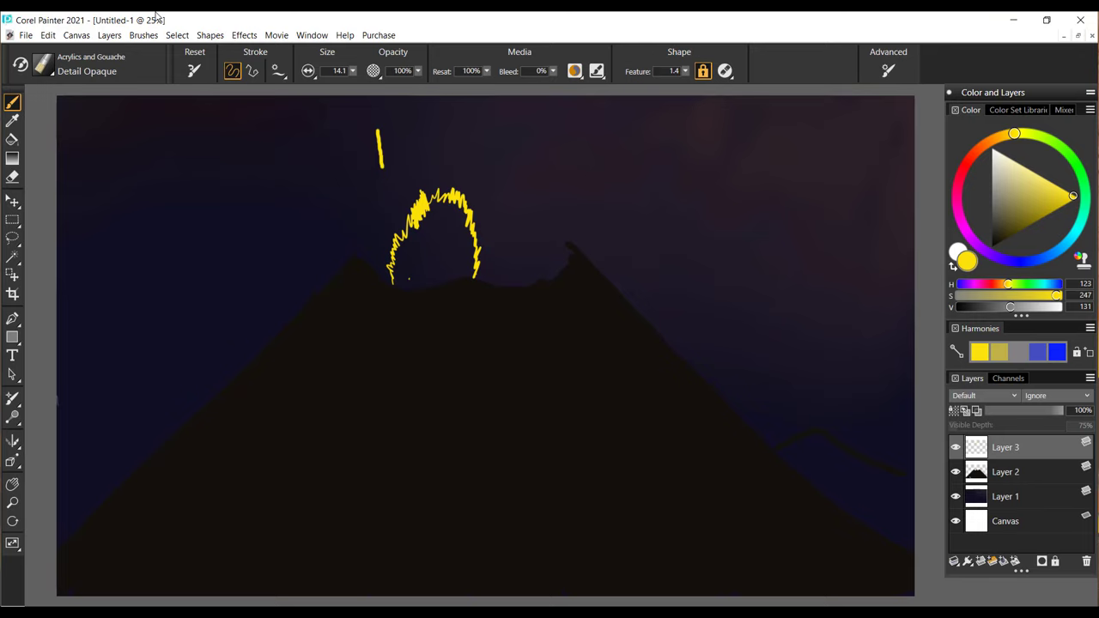
key(ctrl+z)
drag(394, 260, 430, 283)
mouse_move(394, 251)
mouse_down()
mouse_move(416, 212)
mouse_move(463, 182)
mouse_up()
mouse_move(443, 237)
mouse_down()
mouse_move(428, 225)
mouse_move(434, 213)
mouse_up()
drag(393, 296, 442, 273)
key(ctrl+z)
mouse_move(438, 226)
mouse_down()
mouse_move(443, 213)
mouse_move(446, 230)
mouse_move(463, 209)
mouse_move(423, 203)
mouse_up()
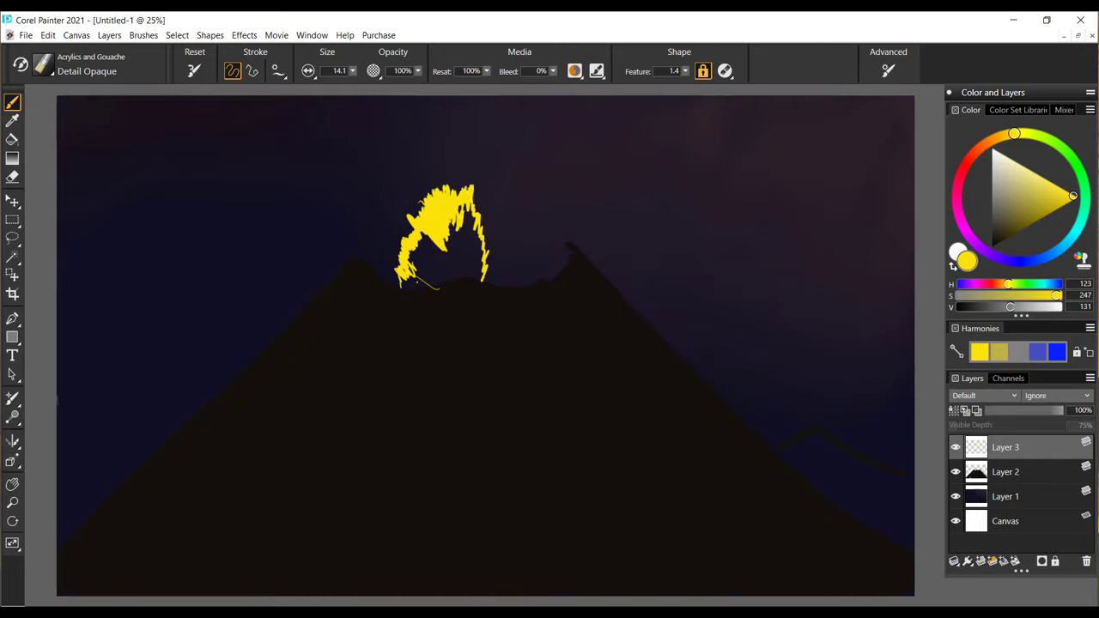
Move Layer 3 below Layer 2 and fill the rest of the flame shape with yellow down to the crater rim.
drag(1038, 454, 1031, 477)
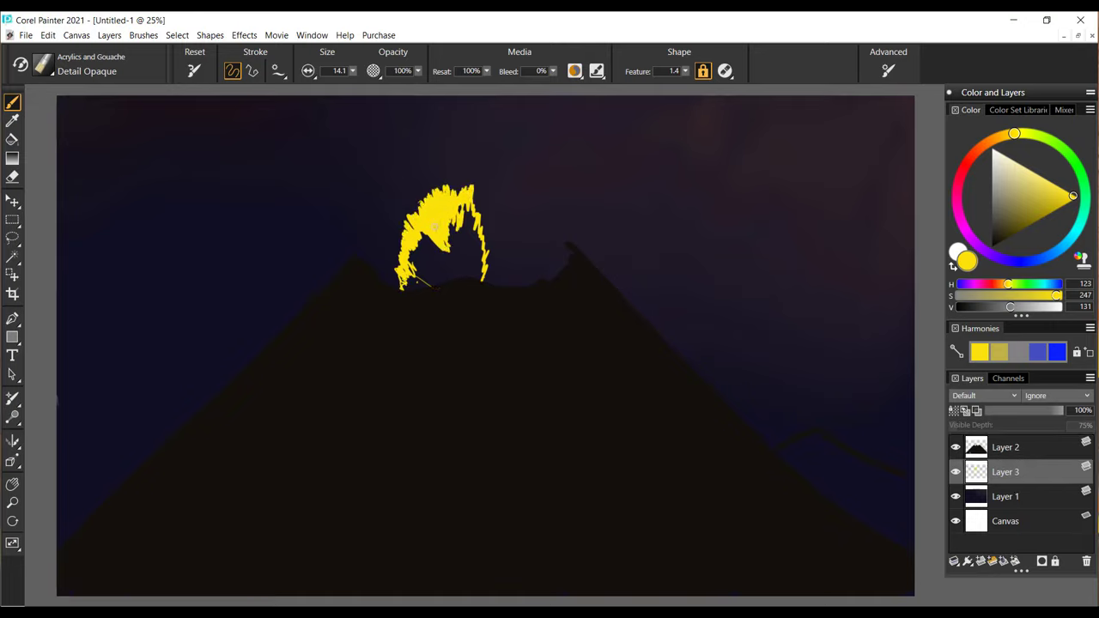
mouse_move(427, 242)
mouse_down()
mouse_move(423, 265)
mouse_move(398, 282)
mouse_move(453, 267)
mouse_move(437, 283)
mouse_up()
mouse_move(454, 199)
mouse_down()
mouse_move(436, 253)
mouse_move(453, 230)
mouse_up()
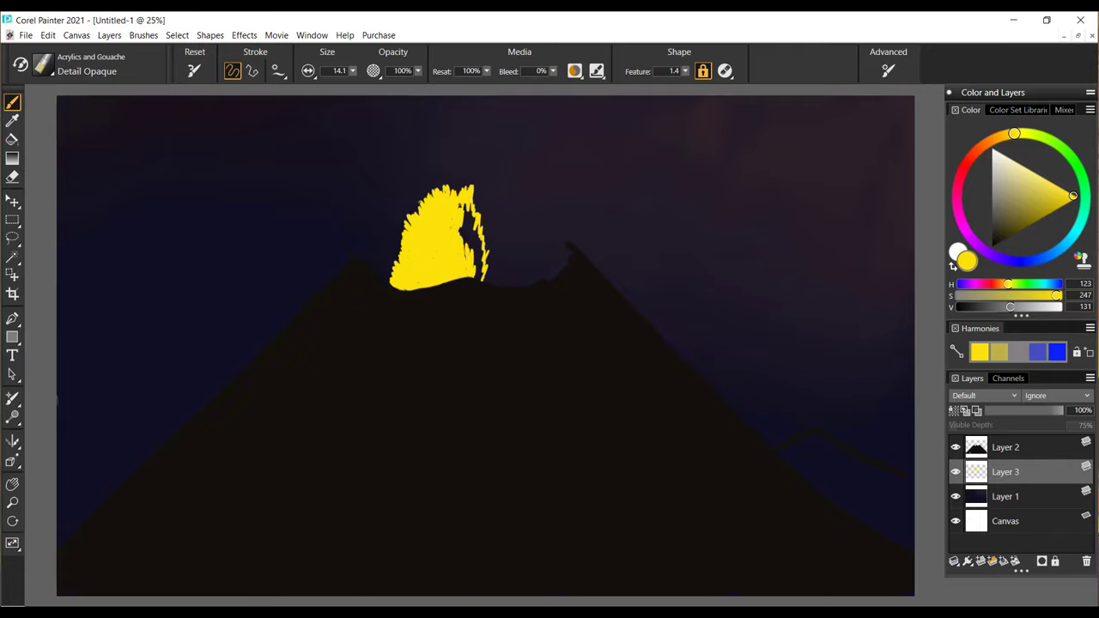
mouse_move(476, 194)
mouse_down()
mouse_move(488, 265)
mouse_move(469, 206)
mouse_move(471, 241)
mouse_up()
Build up progressively lighter yellow bands toward the flame's core with the brush at size 33.8.
click(353, 71)
click(345, 86)
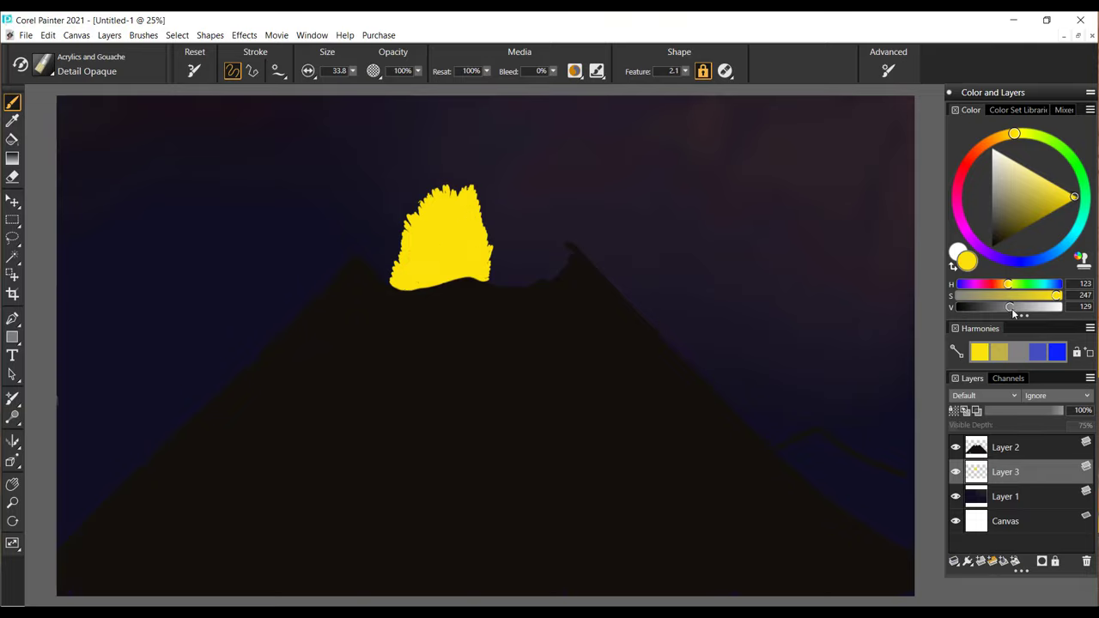
drag(1011, 307, 1028, 307)
mouse_move(430, 259)
mouse_down()
mouse_move(425, 229)
mouse_move(472, 274)
mouse_move(434, 256)
mouse_move(454, 244)
mouse_up()
drag(1028, 307, 1036, 308)
drag(428, 276, 437, 253)
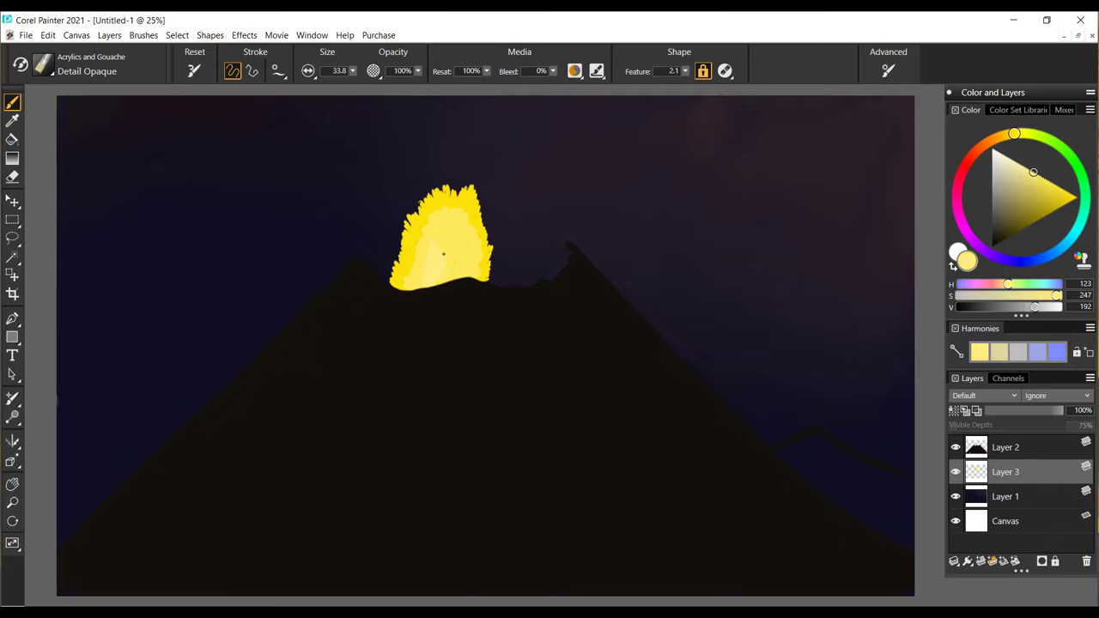
drag(1036, 308, 1046, 307)
drag(1021, 316, 1021, 256)
drag(441, 278, 441, 263)
Paint an orange-red band and an outer bright red band around the yellow flame.
click(43, 65)
drag(1046, 253, 1016, 254)
drag(1009, 231, 995, 232)
drag(1056, 242, 1045, 242)
mouse_move(383, 272)
mouse_down()
mouse_move(395, 228)
mouse_move(438, 176)
mouse_move(477, 182)
mouse_move(496, 228)
mouse_move(500, 284)
mouse_move(505, 250)
mouse_up()
drag(1046, 246, 1059, 243)
mouse_move(367, 258)
mouse_down()
mouse_move(423, 165)
mouse_move(464, 169)
mouse_up()
mouse_move(509, 287)
mouse_down()
mouse_move(511, 210)
mouse_move(473, 161)
mouse_up()
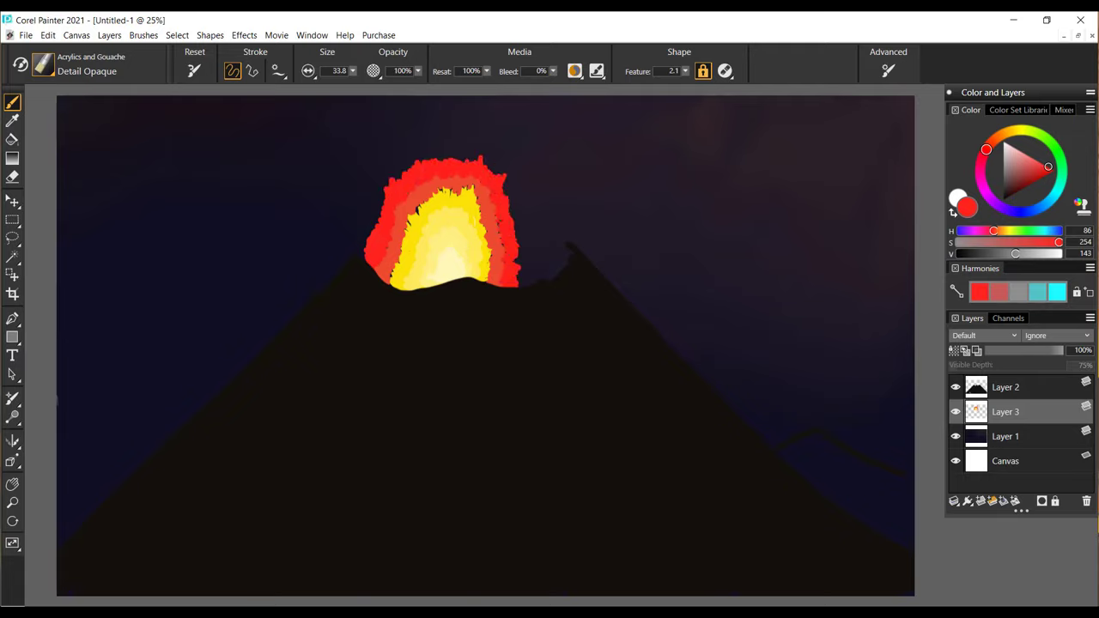
Fill the dark gaps between the yellow and orange-red bands using colors sampled from the flame.
alt+click(413, 201)
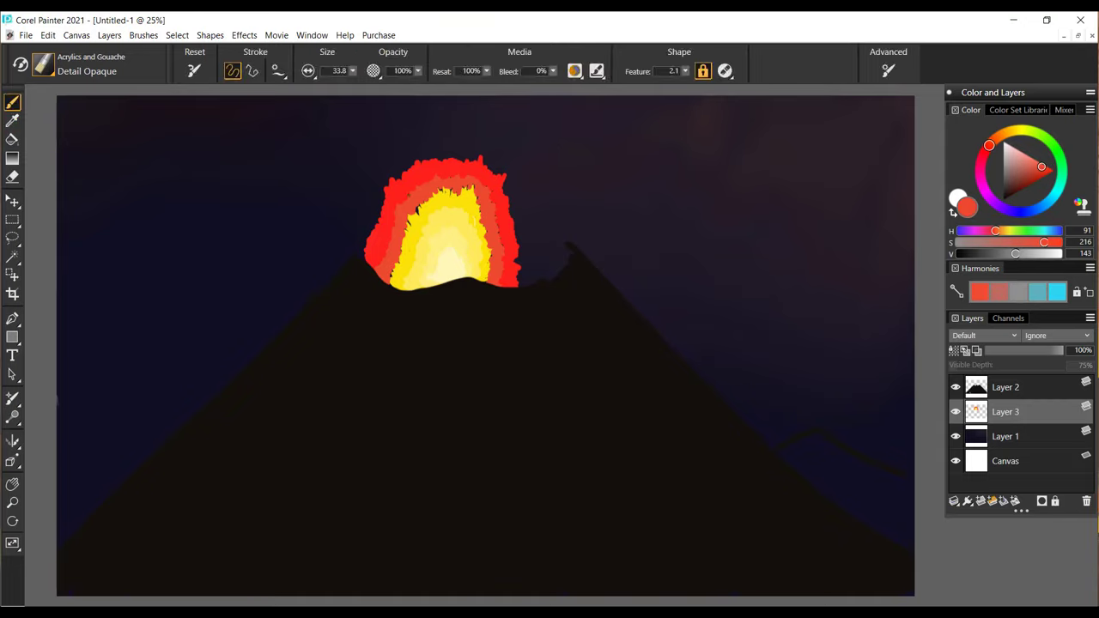
alt+click(375, 243)
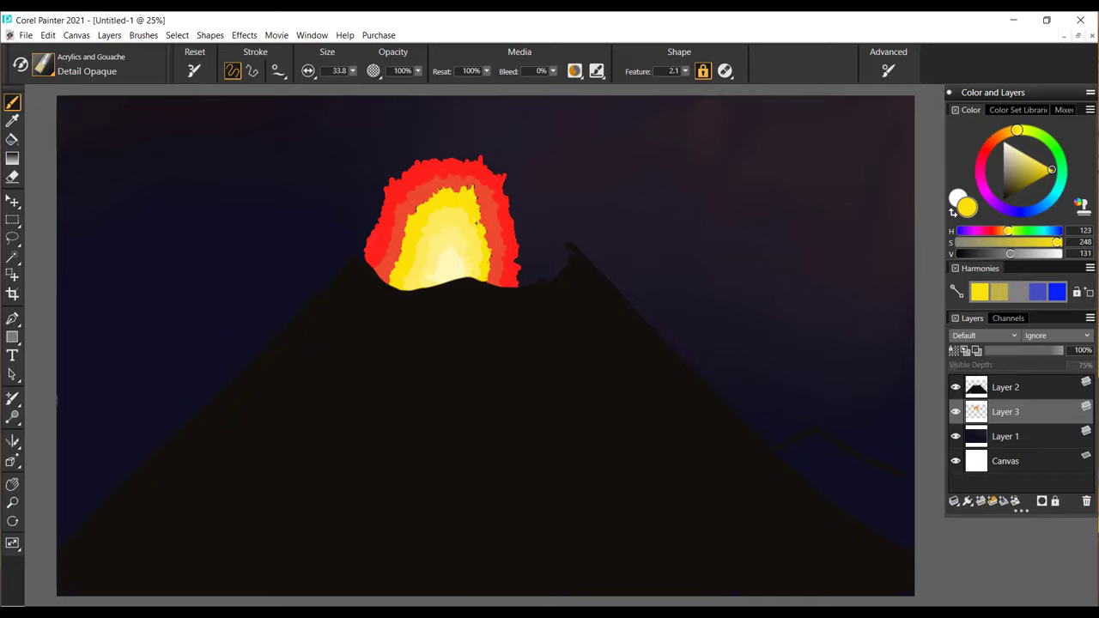
drag(403, 237, 360, 227)
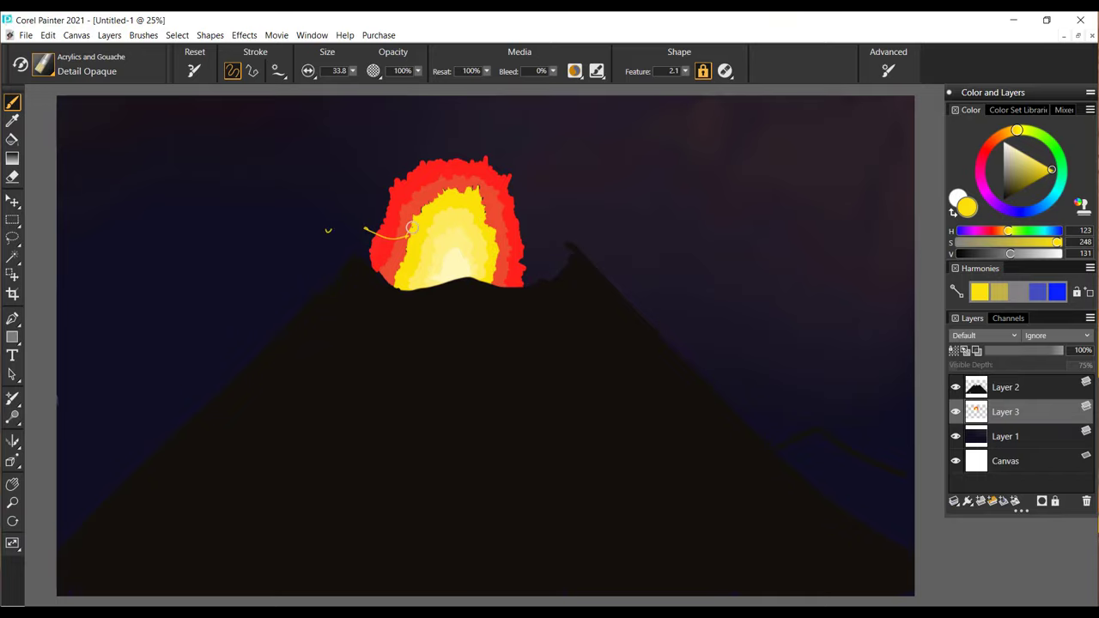
Erase the stray yellow stroke beside the flame and touch up its remains with the sampled orange-red.
click(12, 177)
drag(322, 230, 367, 231)
click(12, 121)
click(376, 244)
click(12, 102)
alt+click(393, 247)
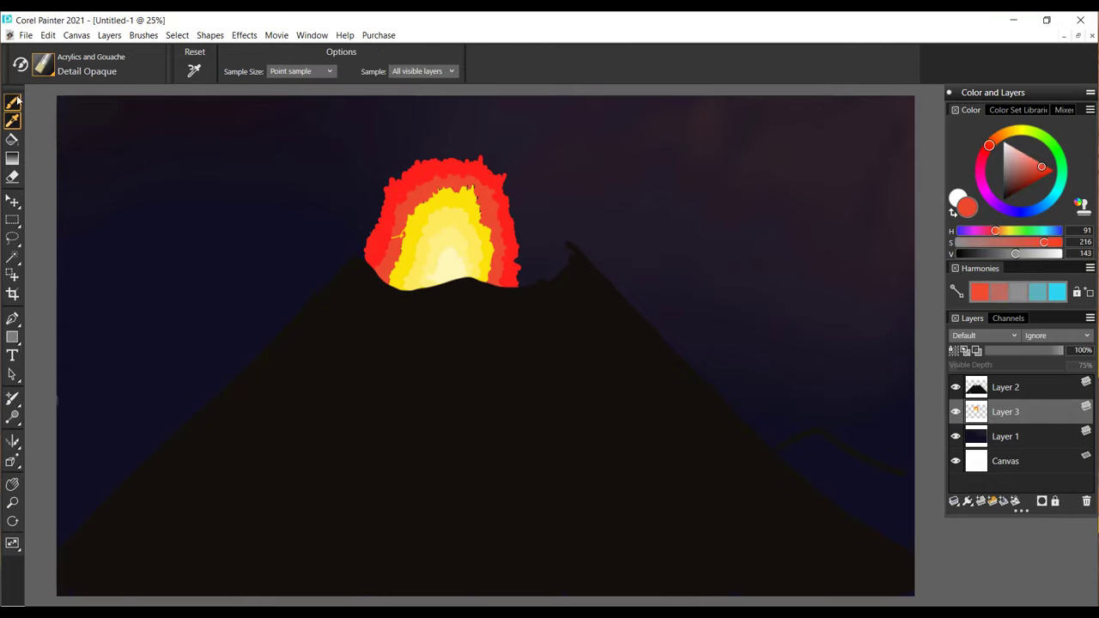
drag(395, 239, 399, 235)
Try smearing the flame's color bands with the Coarse Smear blender, then undo the strokes.
click(43, 64)
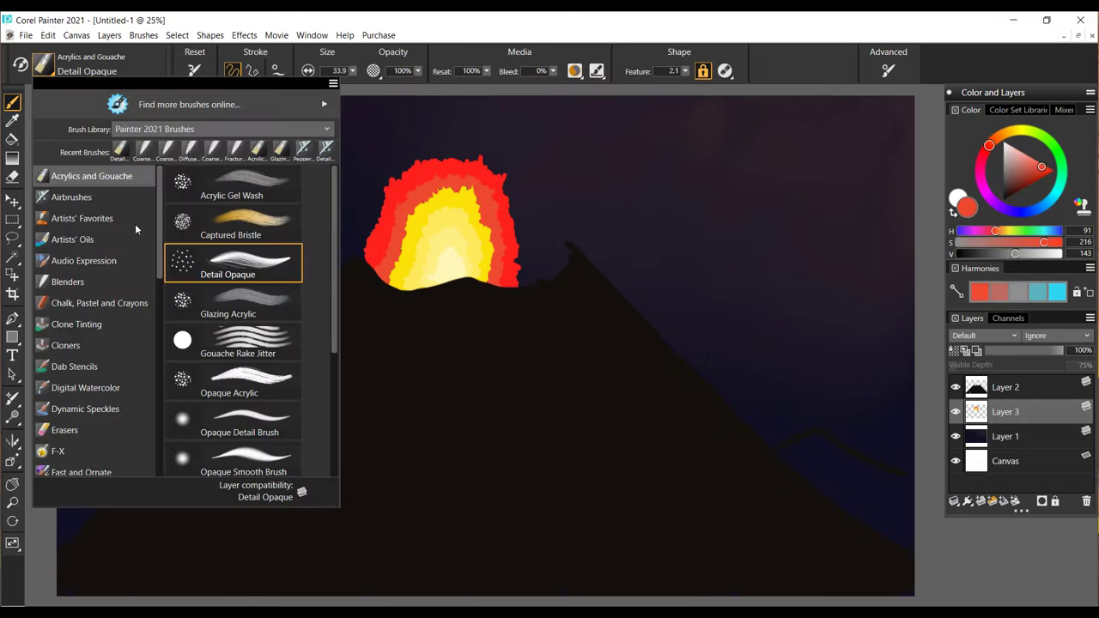
click(69, 282)
click(240, 260)
drag(464, 215, 388, 198)
key(ctrl+z)
key(ctrl+z)
key(ctrl+z)
mouse_move(12, 91)
mouse_down()
mouse_move(131, 68)
mouse_move(22, 93)
mouse_up()
Try streaking the flame upward and outward with the Coarse Smear Jitter blender, then undo the strokes.
click(43, 65)
click(239, 227)
drag(408, 236, 416, 189)
mouse_move(455, 232)
mouse_down()
mouse_move(481, 165)
mouse_move(415, 121)
mouse_up()
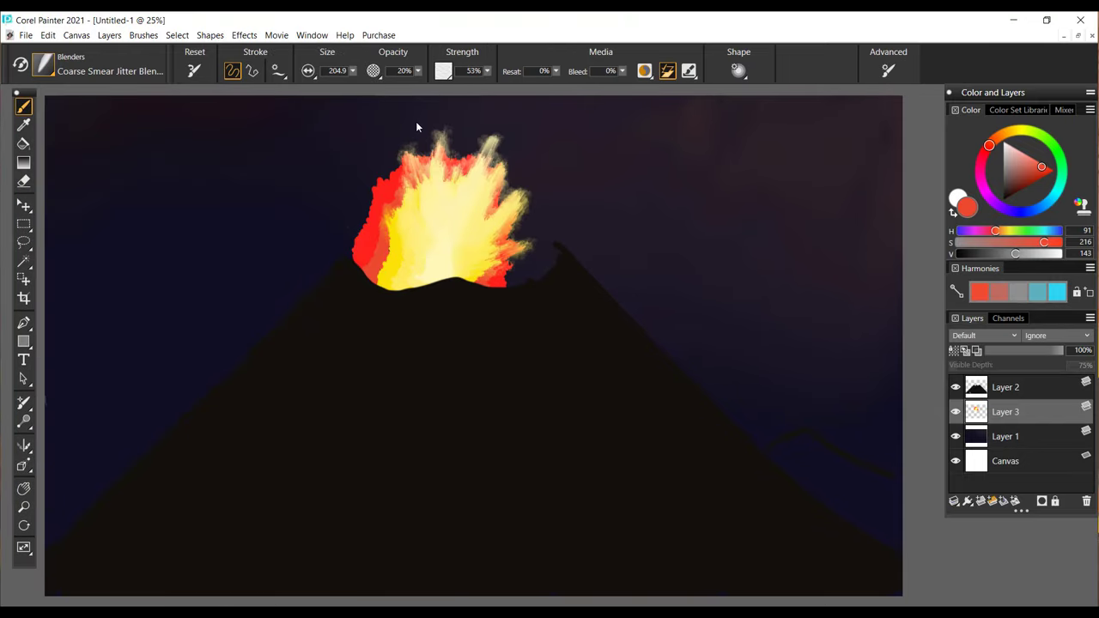
key(ctrl+z)
key(ctrl+z)
key(ctrl+z)
Reduce the Coarse Smear Jitter blender to about size 12.4 and sample the flame's orange-red color.
click(352, 71)
drag(354, 86, 336, 86)
click(24, 108)
click(24, 125)
click(311, 229)
click(24, 105)
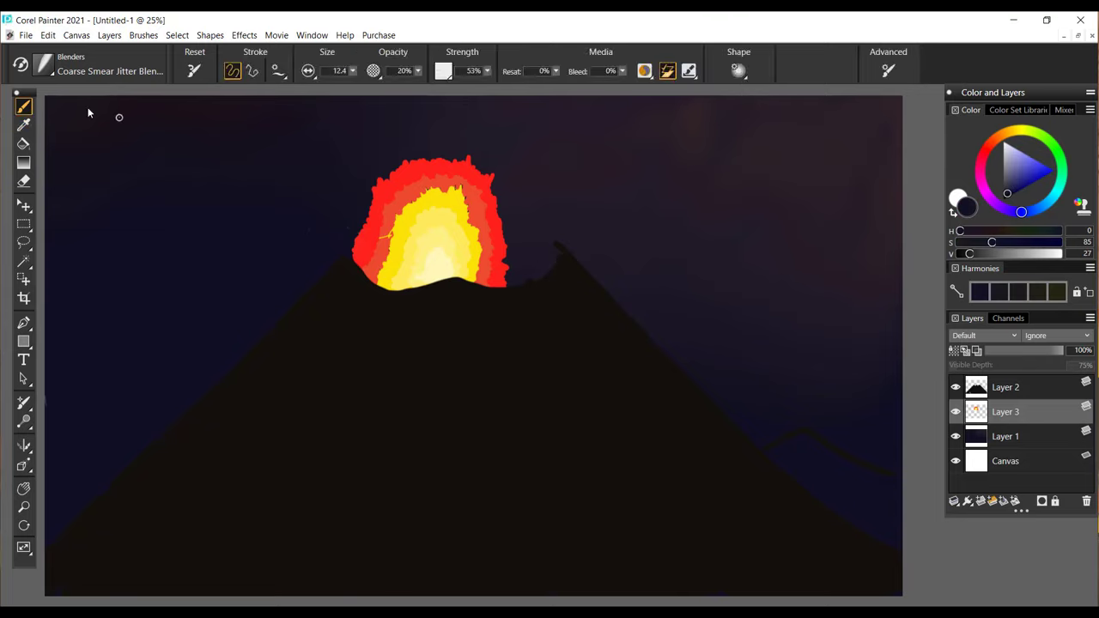
alt+click(382, 236)
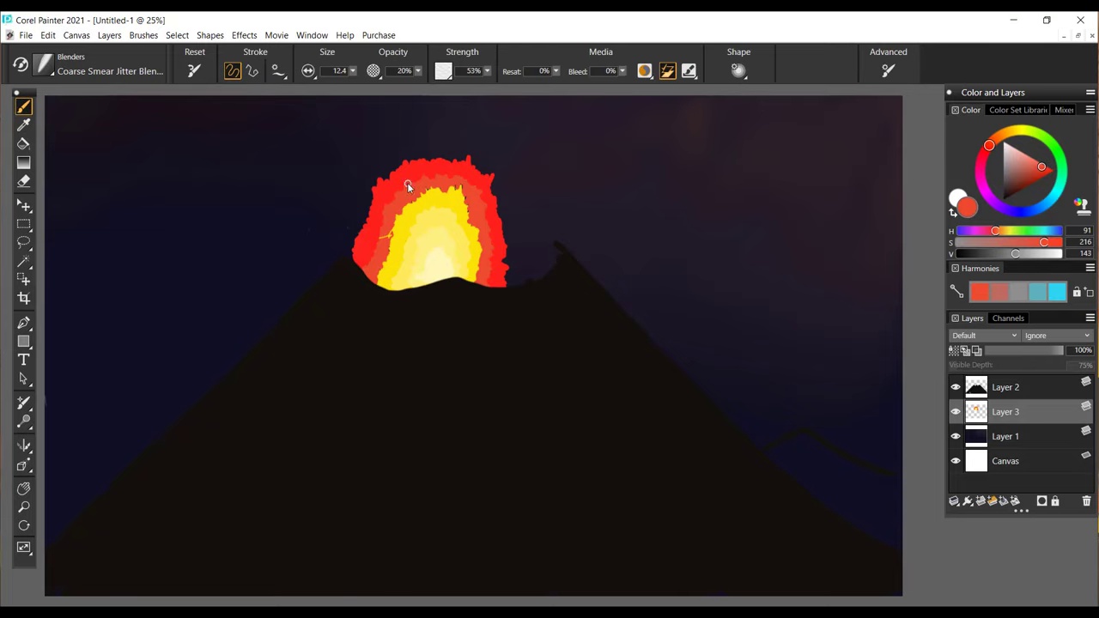
Cover the stray yellow mark on the flame's orange-red band using the Detail Opaque brush.
click(24, 126)
click(99, 67)
click(233, 263)
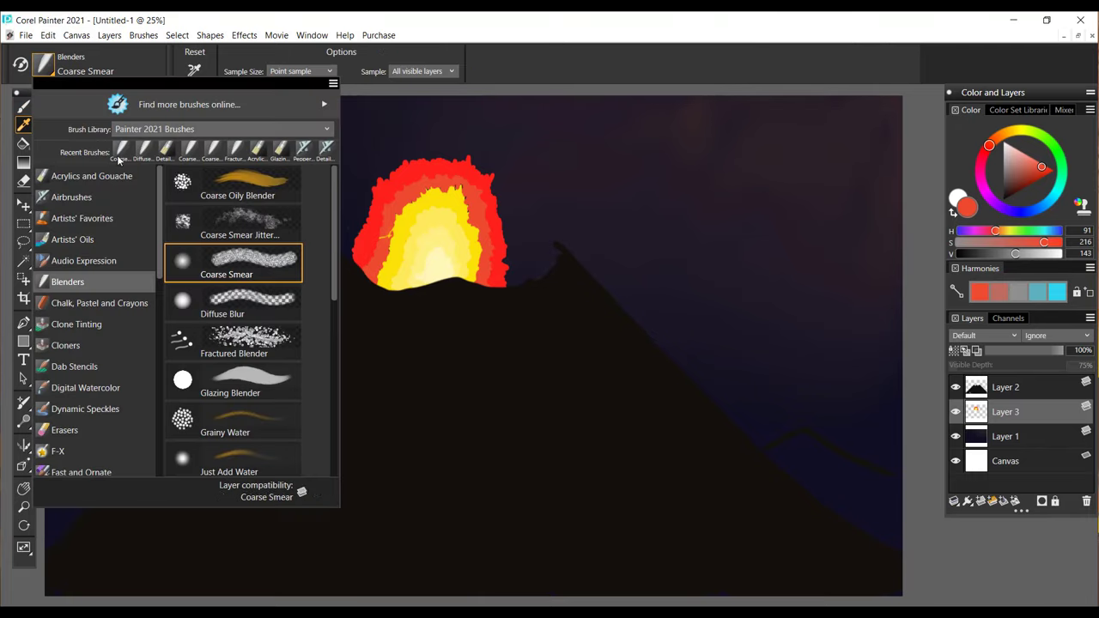
click(166, 152)
click(42, 64)
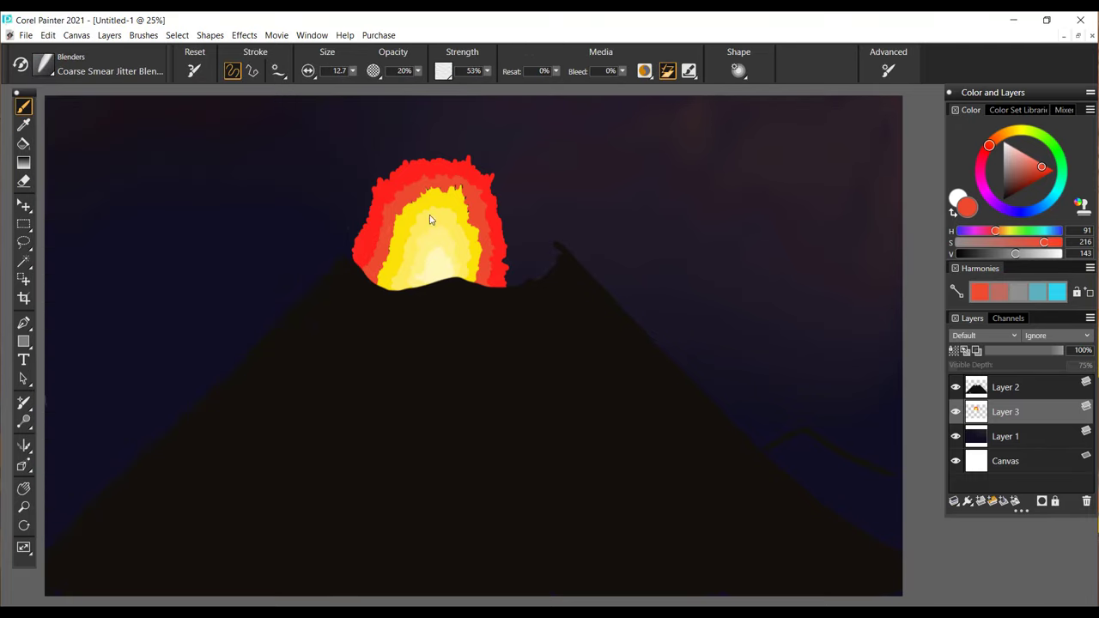
Smear the flame's color bands outward into soft spikes with the Coarse Smear blender at about size 16.
click(42, 63)
click(353, 71)
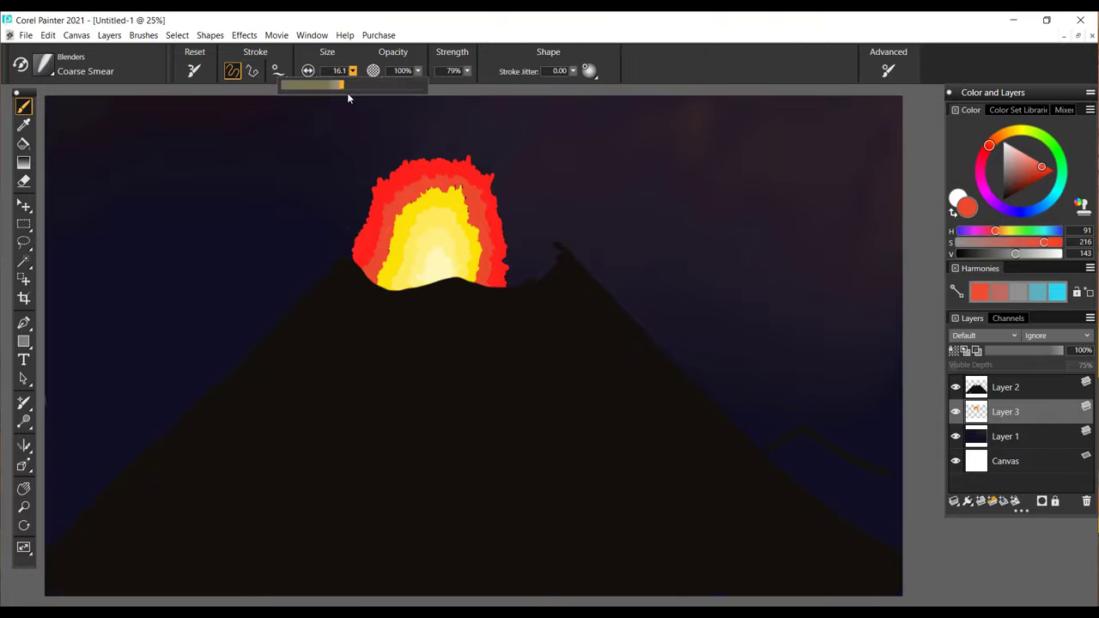
drag(343, 86, 373, 88)
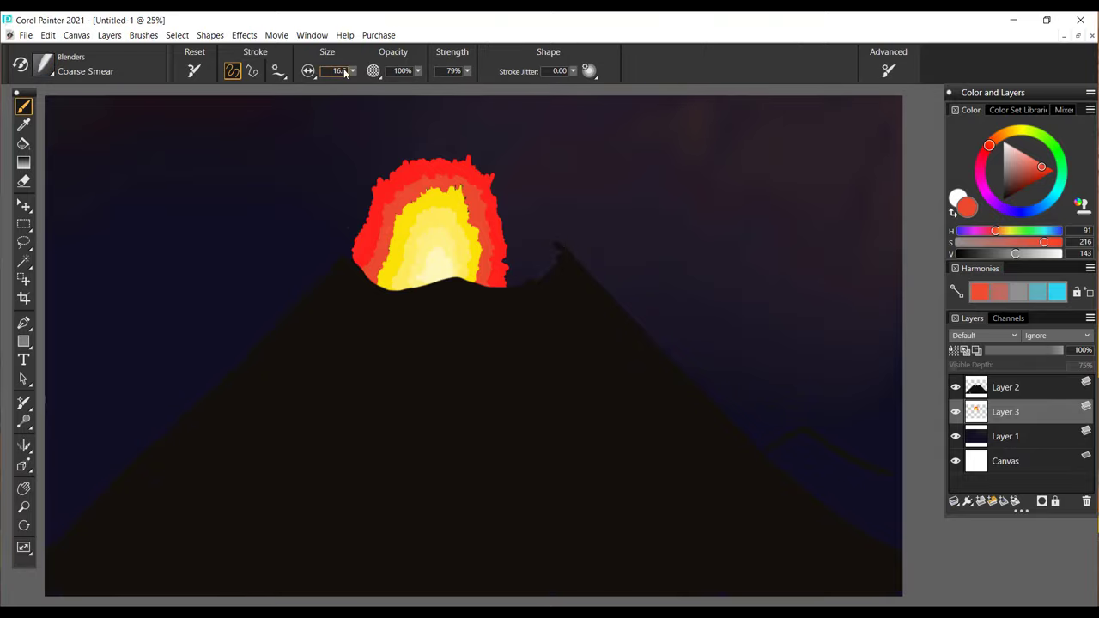
mouse_move(432, 243)
mouse_down()
mouse_move(377, 232)
mouse_move(351, 143)
mouse_move(457, 165)
mouse_move(458, 251)
mouse_move(509, 276)
mouse_move(444, 194)
mouse_move(468, 177)
mouse_move(395, 168)
mouse_move(429, 102)
mouse_up()
Brighten the flame's core just above the crater with a sampled pale yellow using Detail Opaque.
click(24, 124)
click(433, 250)
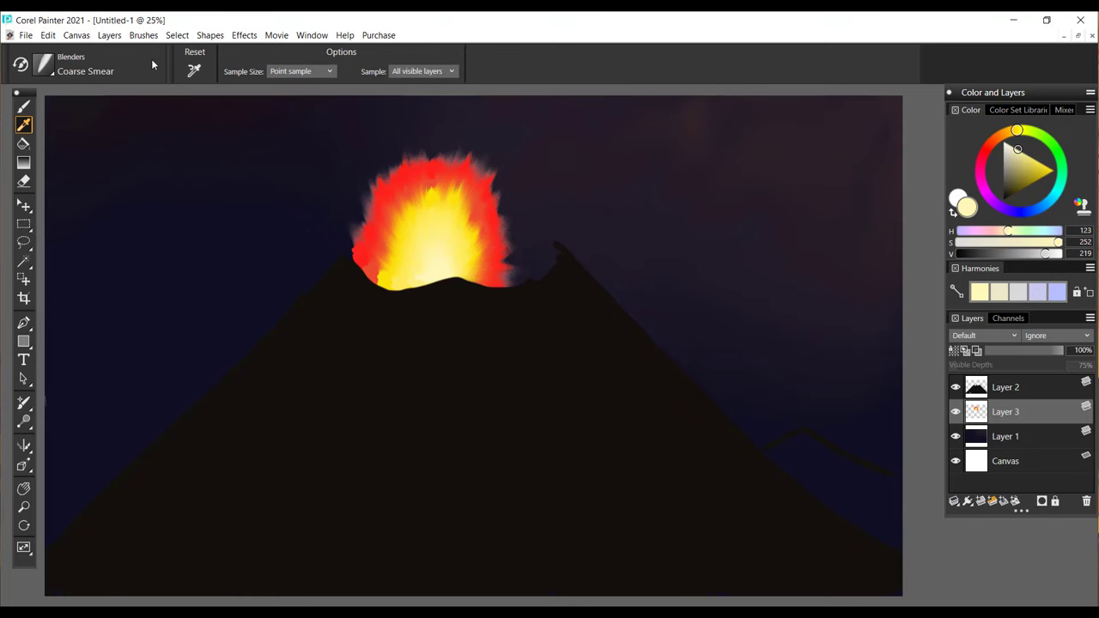
click(24, 106)
click(41, 64)
click(160, 149)
click(469, 295)
drag(428, 270, 445, 252)
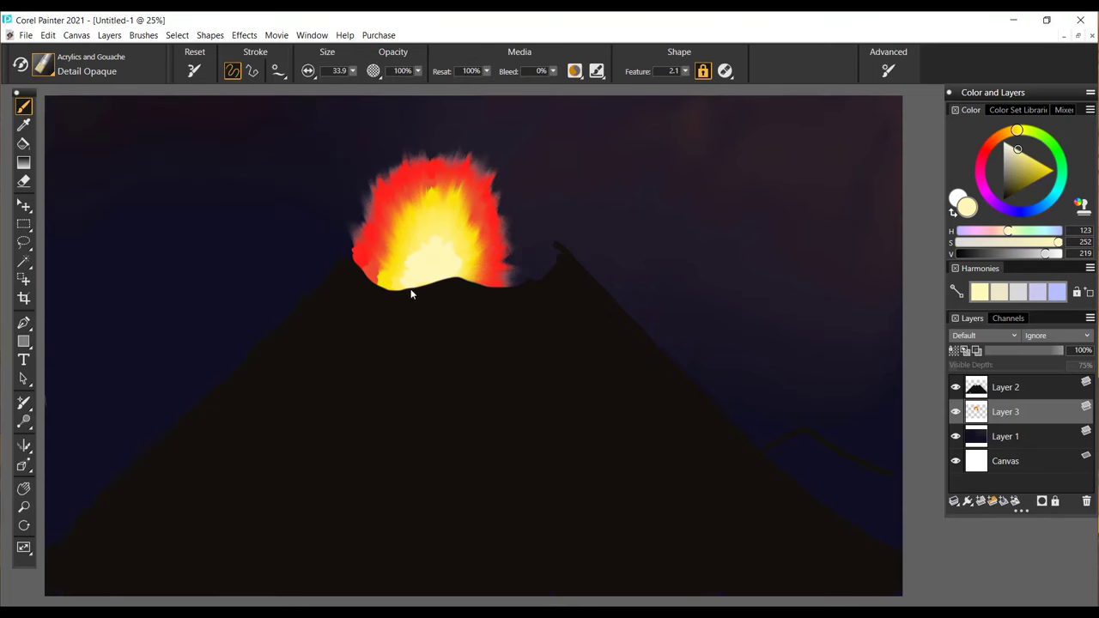
Streak the flame outward on all sides with the Coarse Smear Jitter blender enlarged to size 43.
click(41, 64)
click(67, 282)
click(240, 221)
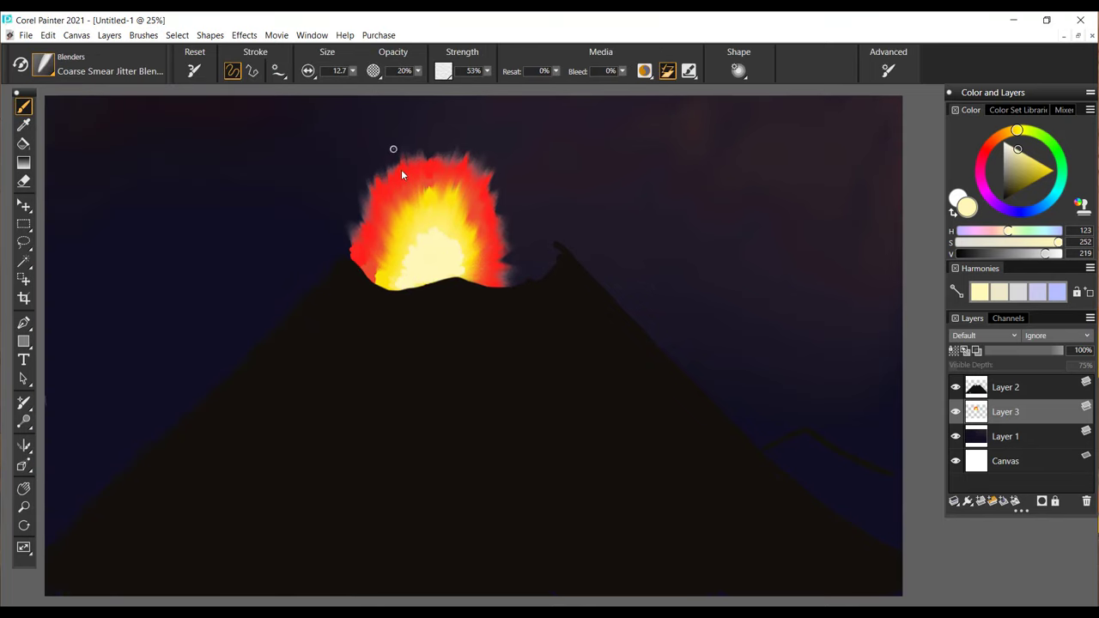
drag(399, 197, 482, 131)
click(353, 72)
click(359, 83)
mouse_move(454, 245)
mouse_down()
mouse_move(481, 244)
mouse_move(468, 179)
mouse_up()
drag(414, 225, 387, 198)
mouse_move(396, 247)
mouse_down()
mouse_move(376, 268)
mouse_move(396, 273)
mouse_move(439, 244)
mouse_move(442, 184)
mouse_up()
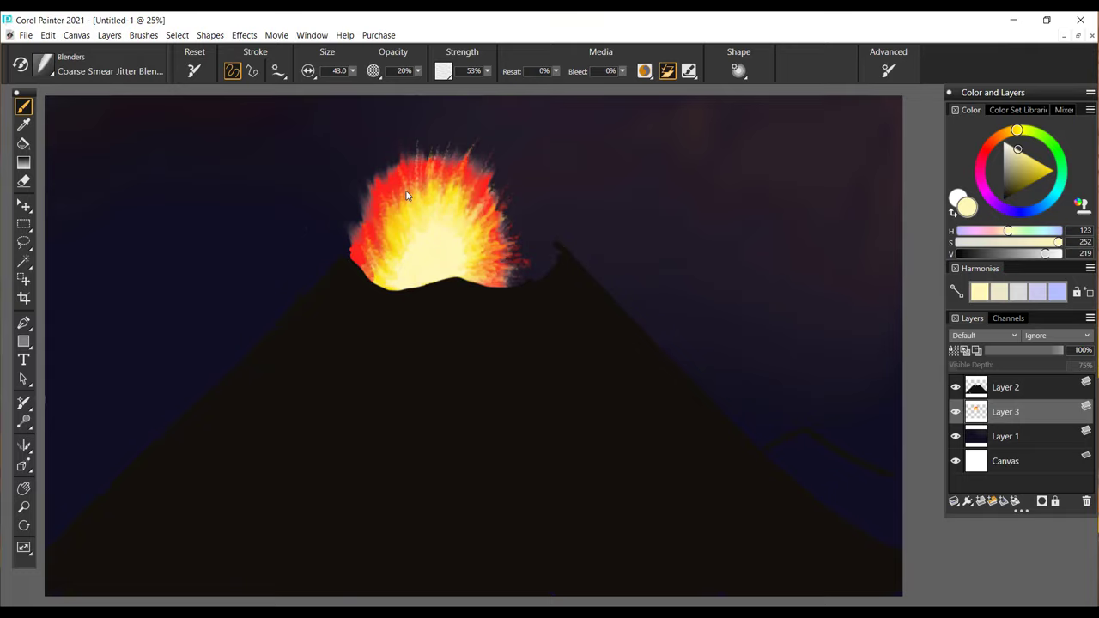
mouse_move(336, 221)
mouse_down()
mouse_move(436, 128)
mouse_move(476, 129)
mouse_move(496, 192)
mouse_up()
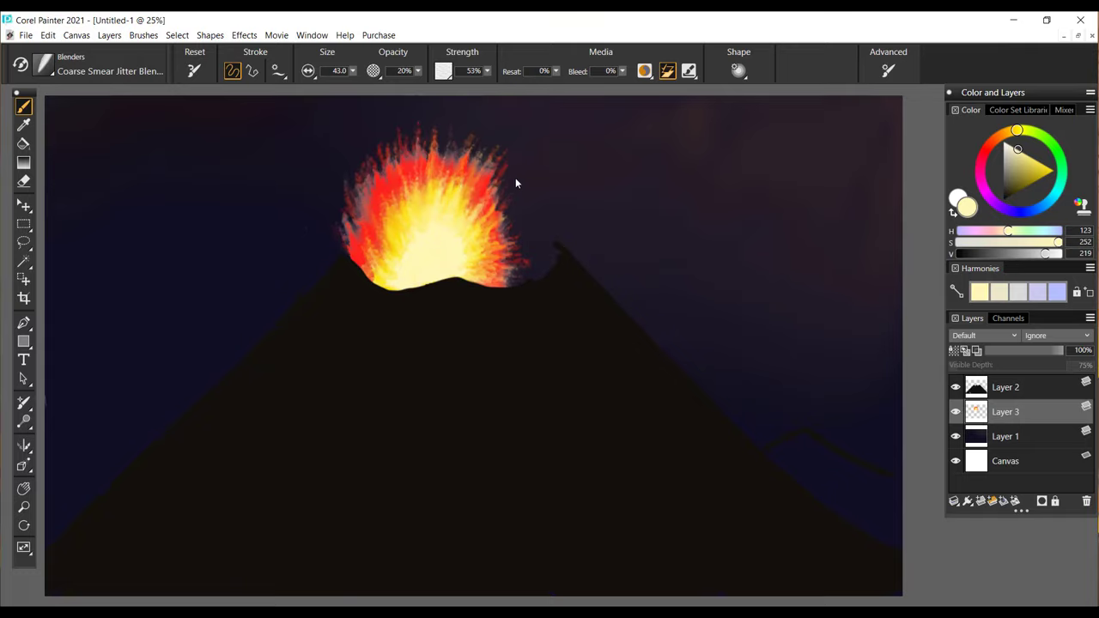
Break up and widen the flame's outer edges with the Fractured Blender.
click(43, 64)
click(245, 302)
click(43, 65)
click(269, 342)
drag(434, 128, 518, 231)
mouse_move(369, 223)
mouse_down()
mouse_move(380, 135)
mouse_move(393, 233)
mouse_move(444, 197)
mouse_move(409, 182)
mouse_move(486, 147)
mouse_move(520, 279)
mouse_up()
Blend the flame's edges into speckles along its outline and the crater rim with the Speckle Diffuse Blender.
click(43, 65)
scroll(258, 361, down, 5)
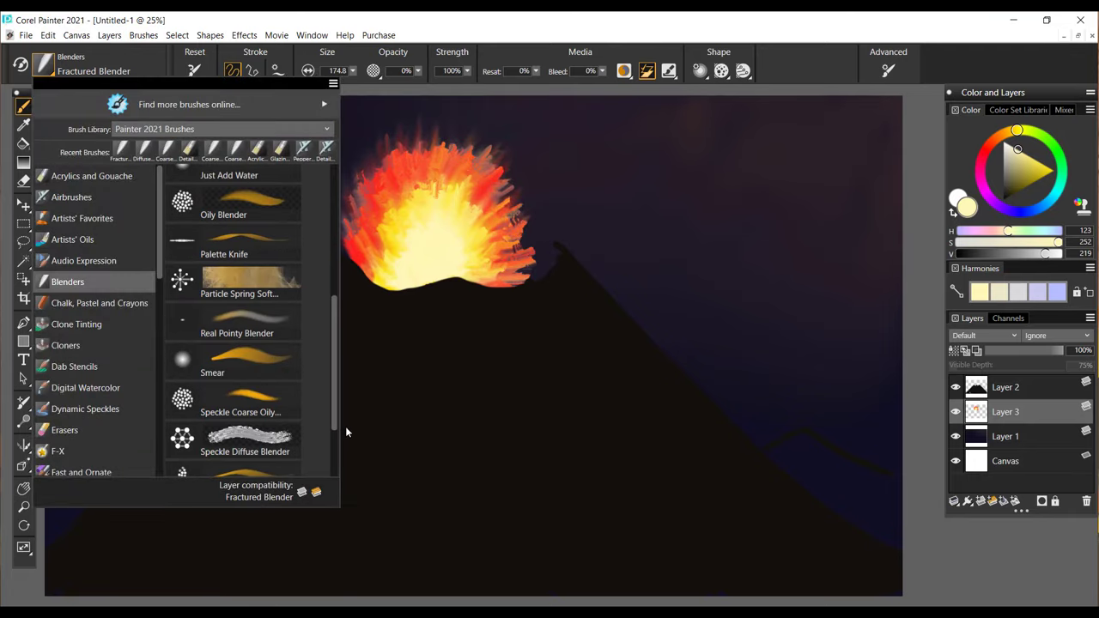
click(245, 440)
drag(365, 161, 395, 182)
drag(386, 221, 367, 255)
mouse_move(395, 299)
mouse_down()
mouse_move(464, 202)
mouse_move(552, 128)
mouse_move(563, 282)
mouse_up()
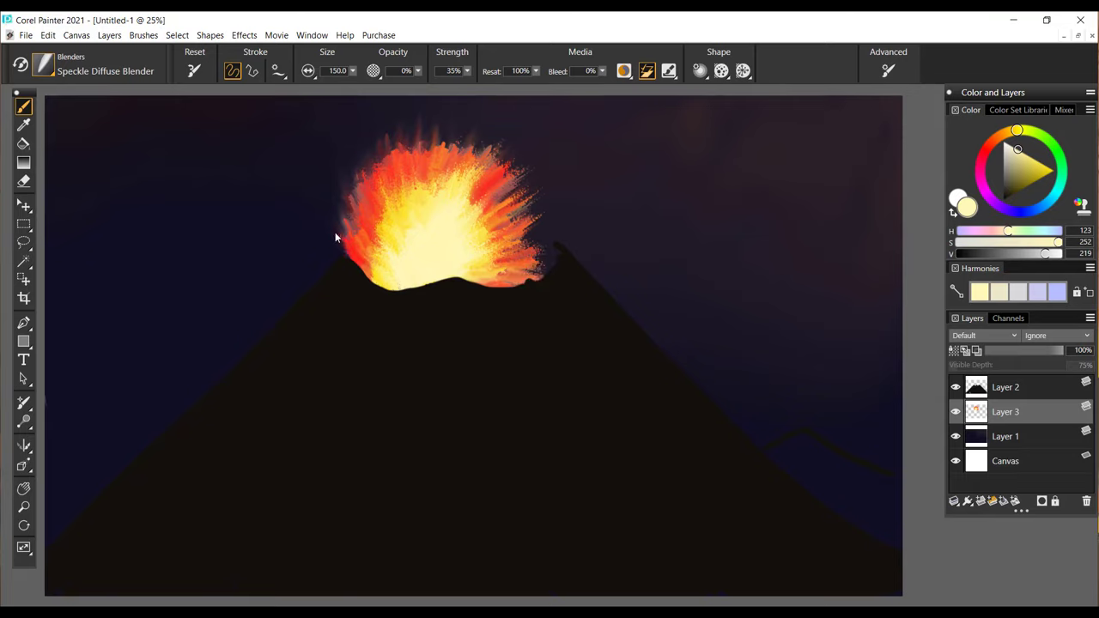
Pull the flame outward and upward into a wide speckled burst over the sky with the Speckle Diffuse Blender.
drag(361, 206, 337, 163)
drag(433, 163, 464, 111)
drag(490, 176, 541, 146)
drag(354, 234, 306, 158)
mouse_move(382, 184)
mouse_down()
mouse_move(357, 105)
mouse_move(358, 158)
mouse_up()
drag(464, 106, 575, 267)
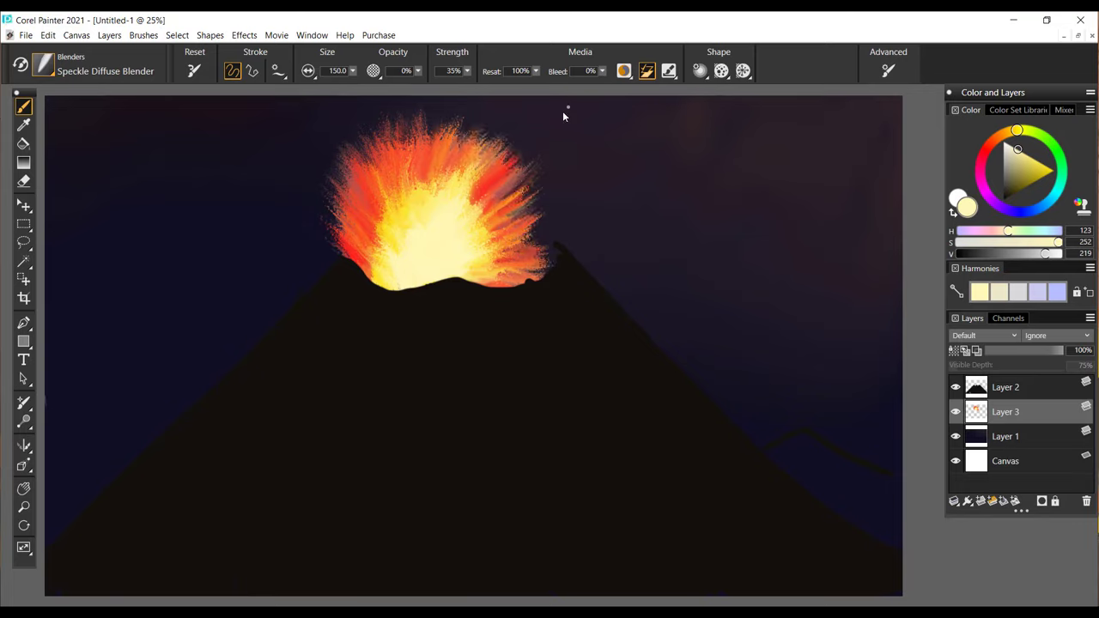
mouse_move(524, 206)
mouse_down()
mouse_move(599, 228)
mouse_move(516, 151)
mouse_move(515, 105)
mouse_move(232, 138)
mouse_move(209, 120)
mouse_move(277, 116)
mouse_move(344, 244)
mouse_move(179, 227)
mouse_up()
mouse_move(238, 123)
mouse_down()
mouse_move(441, 122)
mouse_move(398, 142)
mouse_move(297, 124)
mouse_up()
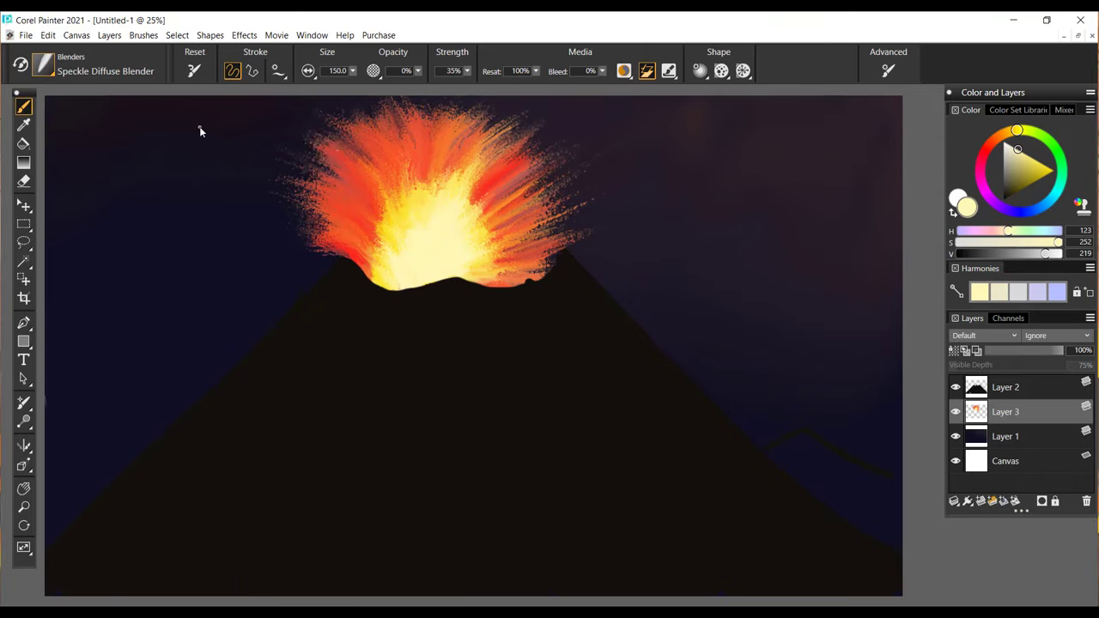
drag(307, 217, 356, 125)
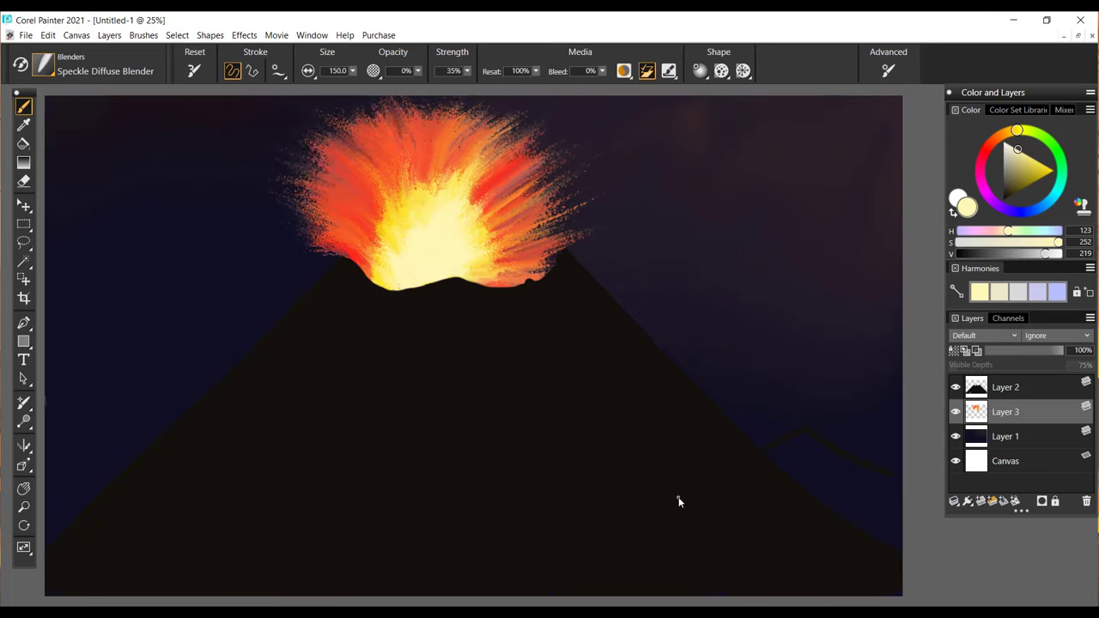
click(104, 70)
click(169, 151)
mouse_move(353, 72)
mouse_down()
mouse_move(361, 91)
mouse_move(378, 89)
mouse_up()
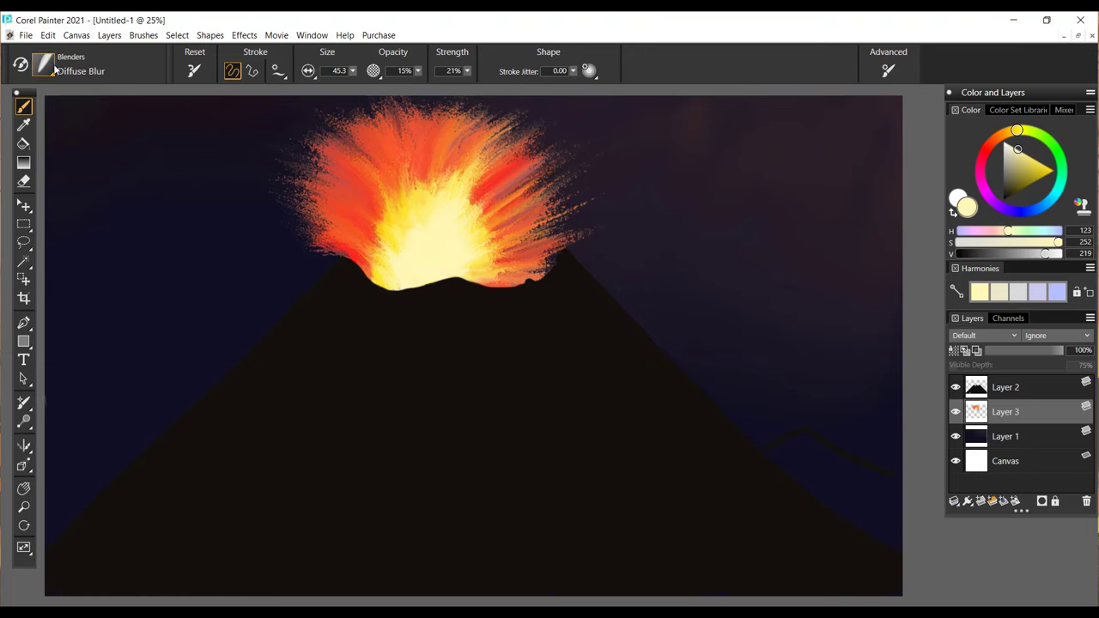
Paint a thin pale yellow highlight along the crater rim with Detail Opaque at size 14.5.
click(62, 69)
click(211, 150)
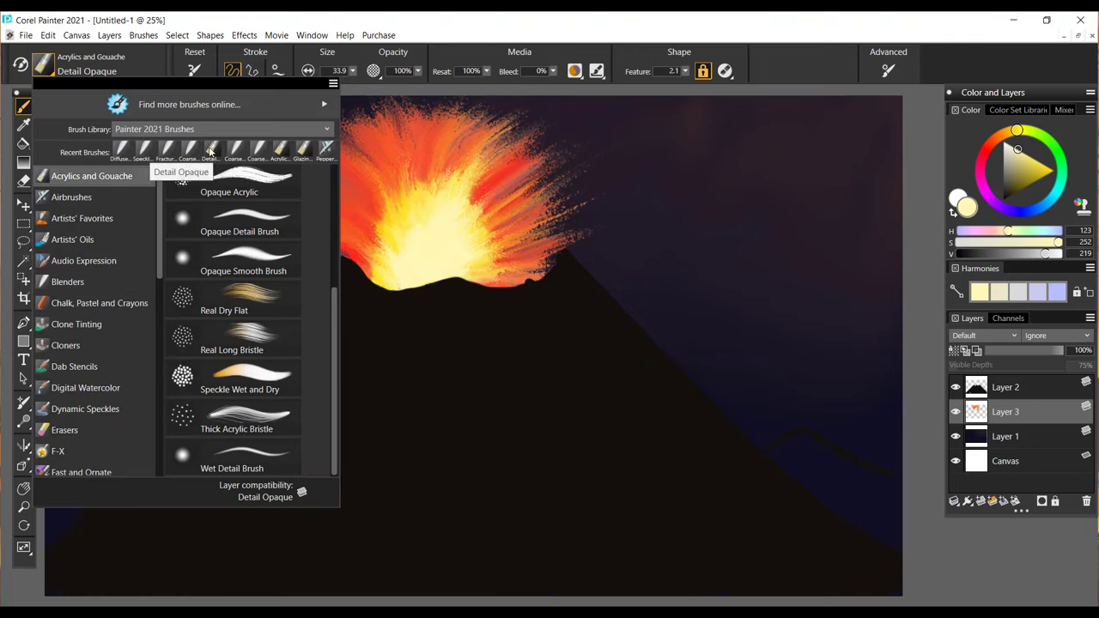
drag(353, 71, 341, 87)
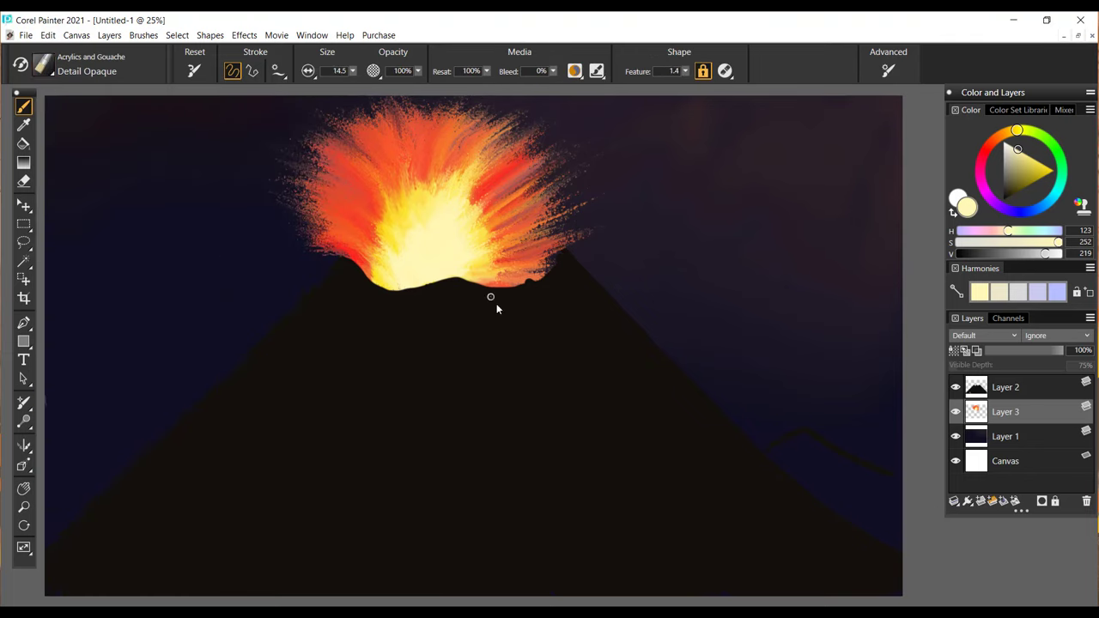
drag(473, 289, 553, 274)
Add a new layer above Layer 2 and sample a golden yellow from the flame, undoing stray marks.
click(1072, 387)
key(ctrl+shift+n)
click(29, 129)
click(386, 217)
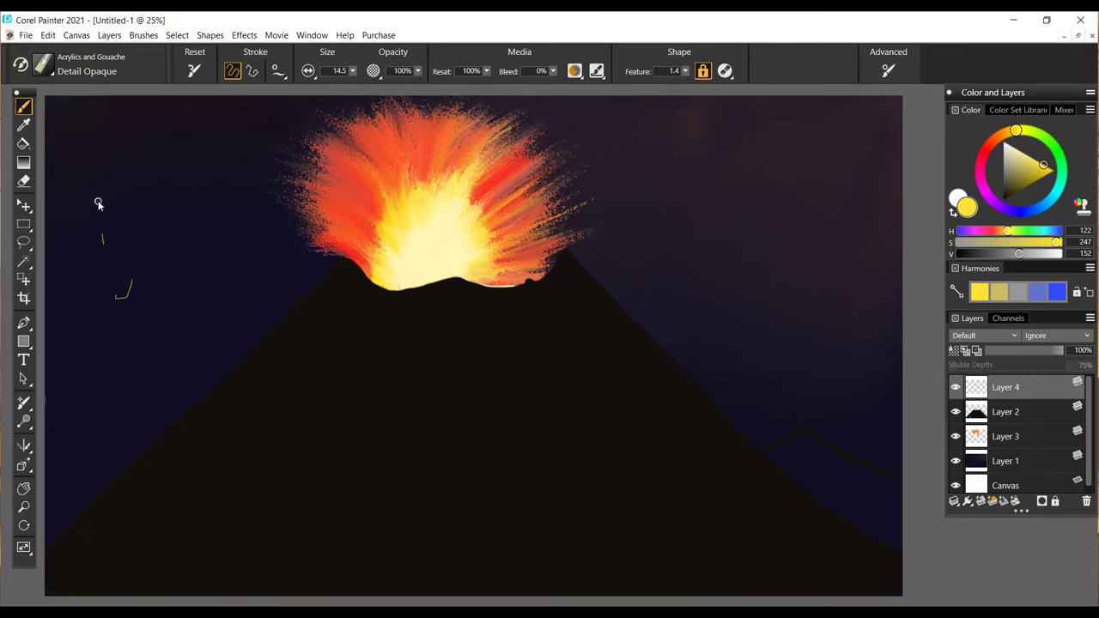
key(ctrl+z)
Paint a bright yellow line along the whole crater rim with Detail Opaque, undoing stray strokes.
key(m)
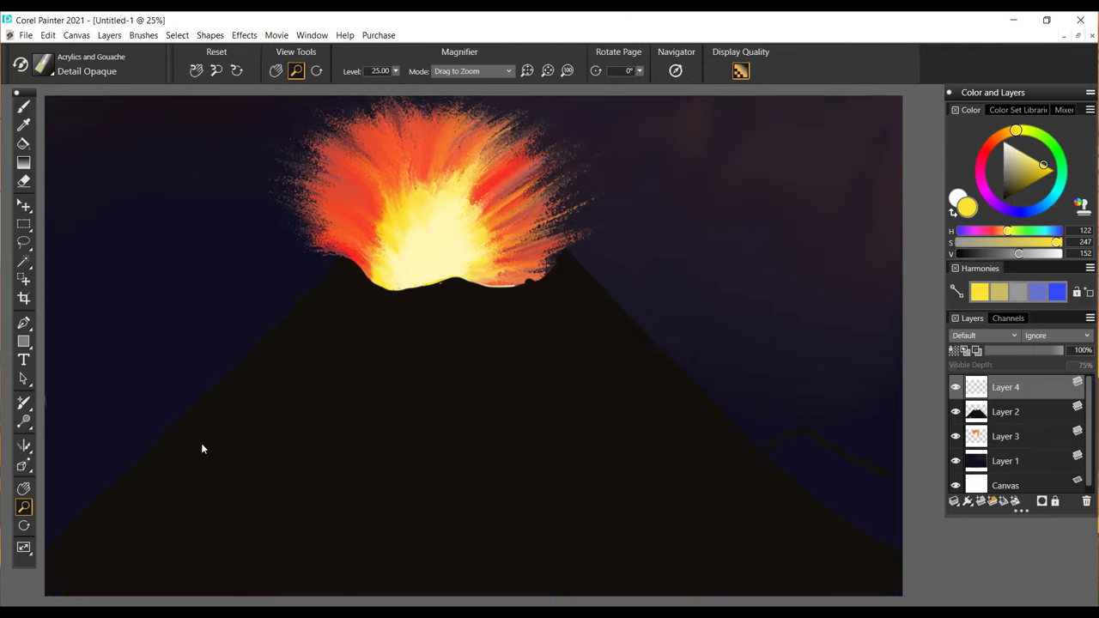
click(440, 292)
key(b)
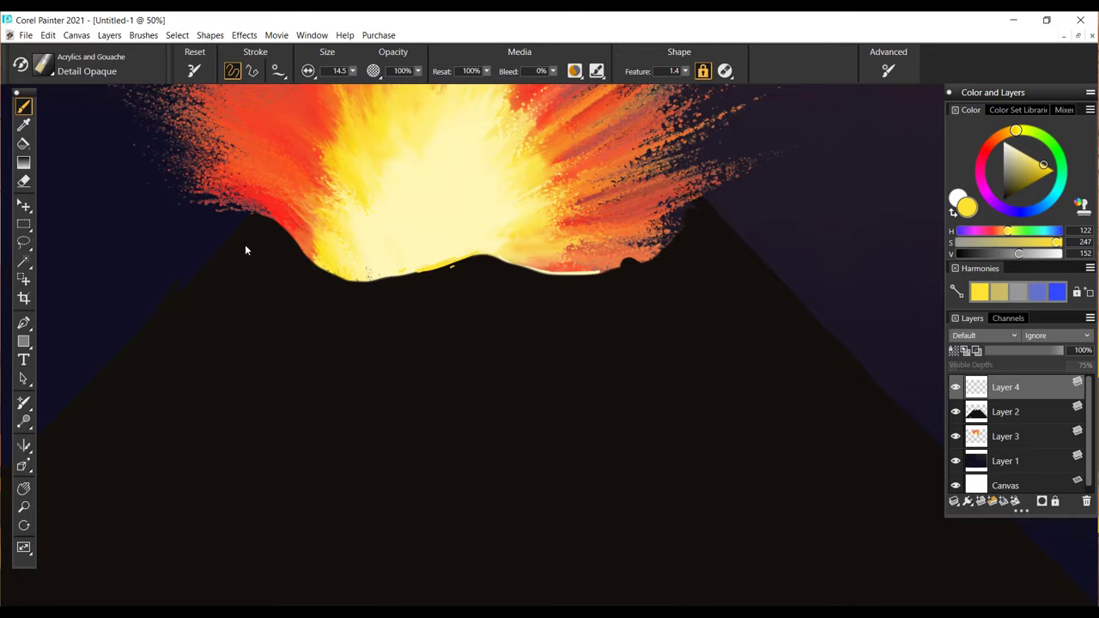
mouse_move(373, 281)
mouse_down()
mouse_move(434, 269)
mouse_move(592, 274)
mouse_up()
mouse_move(496, 261)
mouse_down()
mouse_move(491, 276)
mouse_move(287, 308)
mouse_up()
key(ctrl+z)
key(ctrl+z)
drag(94, 209, 140, 204)
key(ctrl+z)
mouse_move(252, 213)
mouse_down()
mouse_move(292, 245)
mouse_move(261, 216)
mouse_up()
Choose a saturated red and paint several thin lava streams down the volcano's left slope from the crater edge.
drag(1016, 131, 986, 152)
click(1050, 170)
drag(267, 288, 97, 301)
key(ctrl+z)
mouse_move(164, 337)
mouse_down()
mouse_move(256, 220)
mouse_move(271, 222)
mouse_move(148, 363)
mouse_up()
mouse_move(269, 230)
mouse_down()
mouse_move(110, 400)
mouse_move(244, 243)
mouse_up()
drag(259, 226, 93, 383)
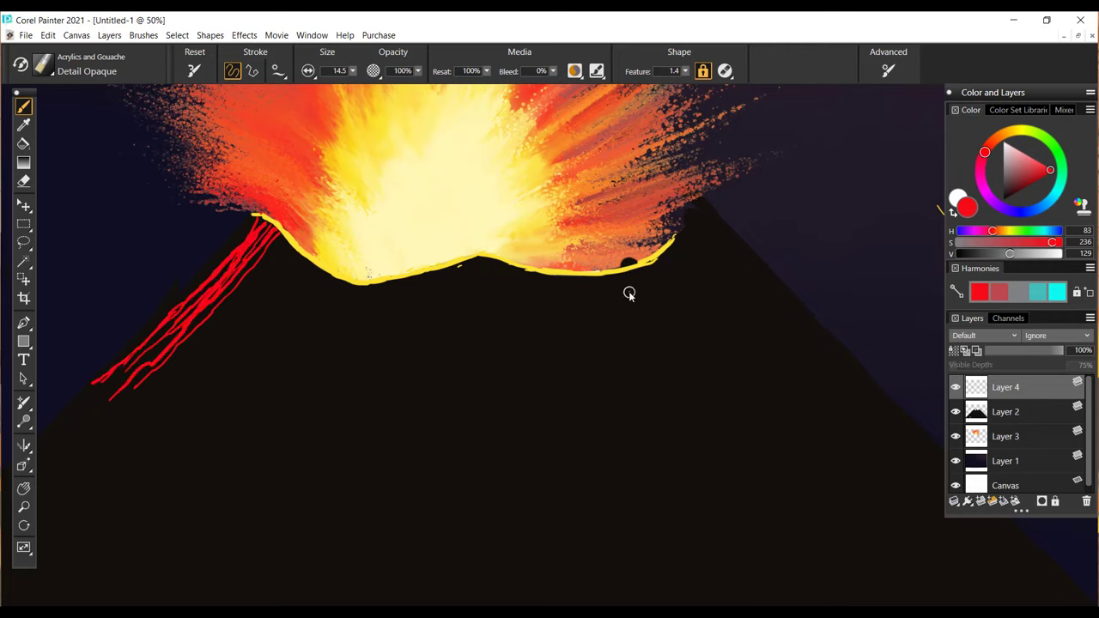
Choose an orange-red and paint three long jagged lava streams down the volcano's right side from the rim.
click(992, 142)
drag(575, 274, 653, 463)
drag(671, 249, 854, 518)
drag(513, 266, 652, 526)
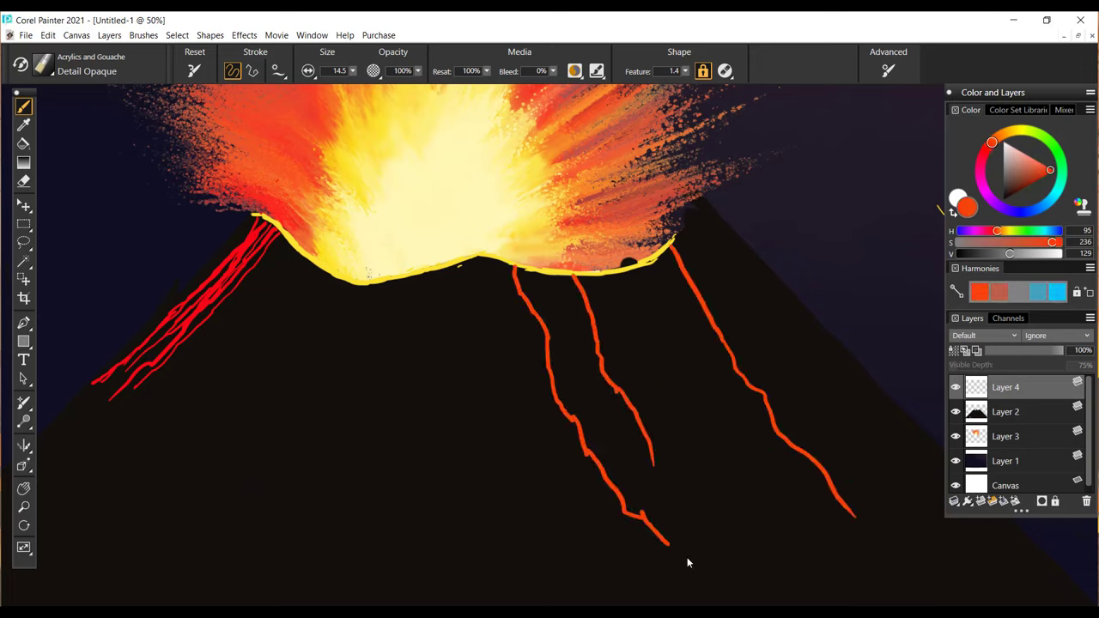
Paint short orange-red streams below the crater's middle and one long stream curving down to the lower left.
drag(464, 263, 507, 438)
drag(461, 264, 482, 438)
drag(402, 365, 408, 354)
drag(450, 270, 463, 422)
mouse_move(423, 274)
mouse_down()
mouse_move(313, 442)
mouse_move(53, 603)
mouse_up()
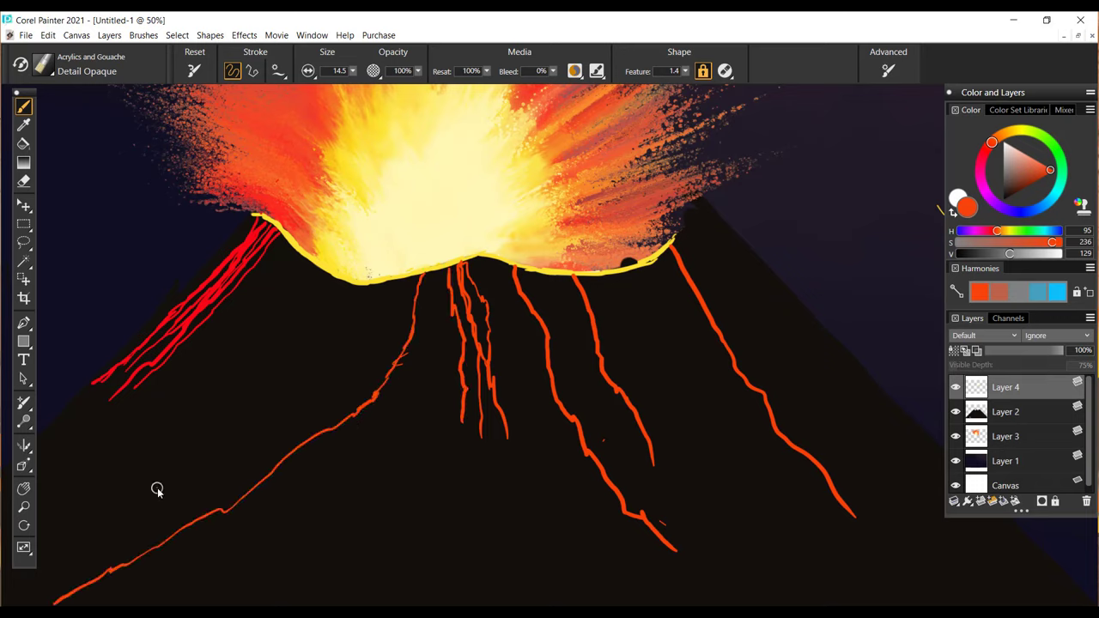
Add short orange-red branches around the central cluster of streams below the rim, undoing the last stray stroke.
drag(453, 316, 446, 388)
drag(449, 281, 426, 387)
drag(474, 323, 520, 405)
drag(485, 299, 517, 367)
drag(523, 370, 528, 407)
drag(526, 384, 552, 445)
key(ctrl+z)
Thicken the long stream right of centre with additional jagged orange-red strands down to the volcano's base.
drag(520, 277, 735, 605)
mouse_move(577, 277)
mouse_down()
mouse_move(565, 309)
mouse_move(660, 578)
mouse_up()
mouse_move(550, 284)
mouse_down()
mouse_move(687, 606)
mouse_move(667, 473)
mouse_move(767, 602)
mouse_up()
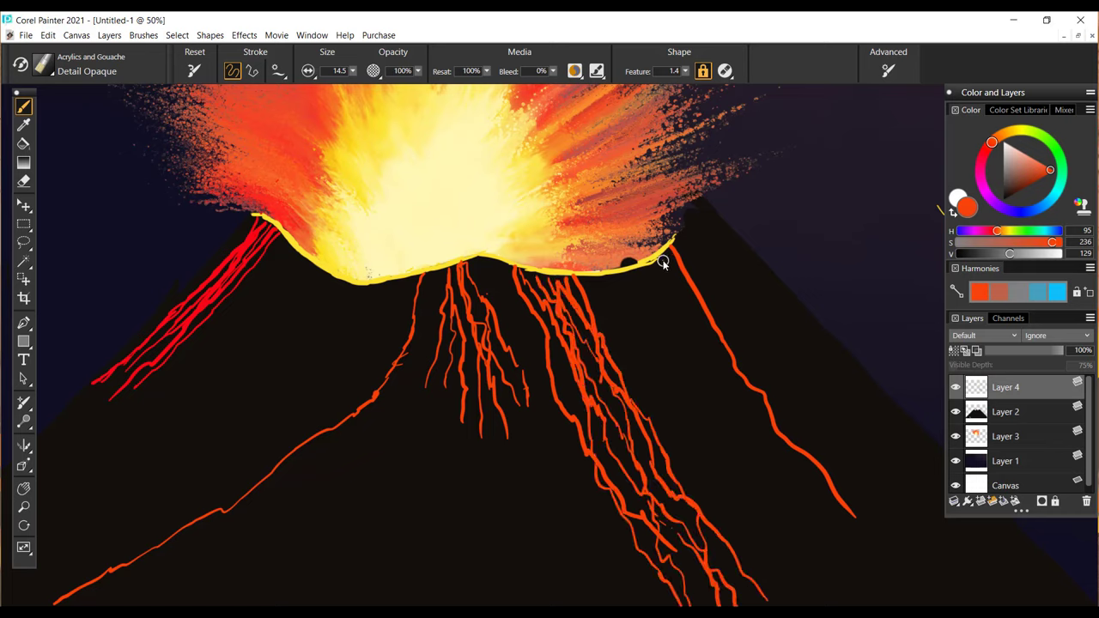
Fill the area below the right part of the rim with orange-red strands and add broken streaks down the right slope.
drag(655, 265, 767, 491)
drag(632, 275, 763, 473)
mouse_move(618, 276)
mouse_down()
mouse_move(688, 402)
mouse_move(666, 421)
mouse_up()
drag(595, 273, 708, 485)
drag(616, 276, 646, 332)
drag(799, 388, 841, 446)
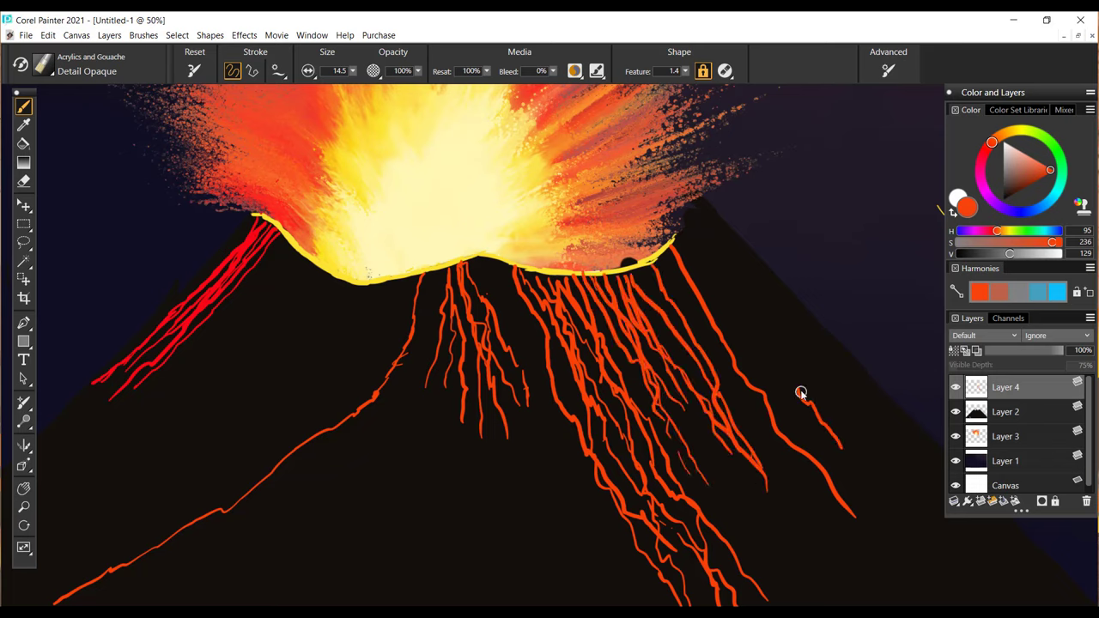
drag(871, 484, 938, 558)
drag(706, 271, 744, 320)
Erase the stray mark beside the right slope and paint yellow streaks over the right-hand lava streams.
drag(849, 256, 900, 263)
drag(992, 143, 1012, 131)
click(23, 181)
drag(900, 262, 848, 257)
click(23, 107)
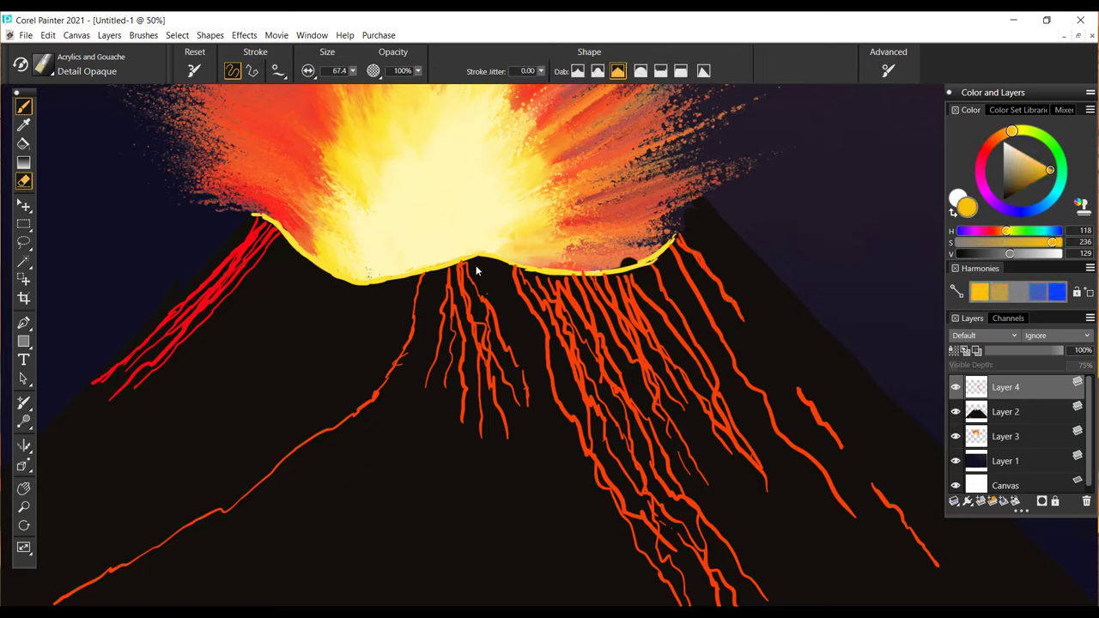
drag(1056, 244, 1052, 245)
mouse_move(547, 276)
mouse_down()
mouse_move(607, 442)
mouse_move(641, 387)
mouse_move(611, 372)
mouse_up()
mouse_move(601, 294)
mouse_down()
mouse_move(631, 290)
mouse_move(670, 334)
mouse_move(509, 284)
mouse_move(646, 274)
mouse_up()
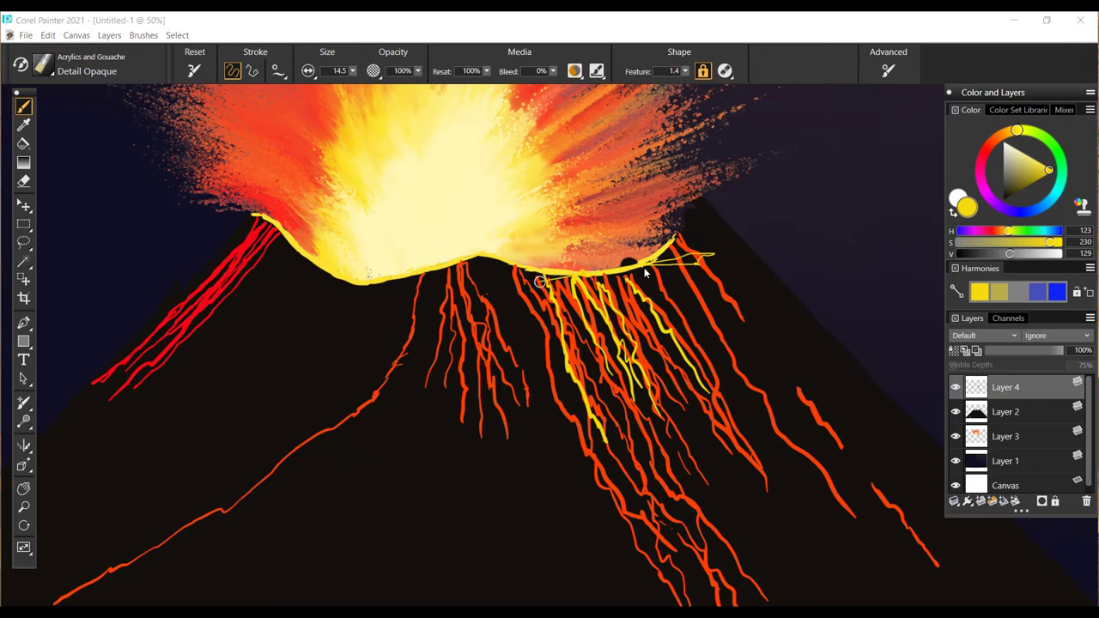
key(ctrl+z)
click(44, 66)
click(168, 157)
click(353, 71)
click(369, 88)
click(49, 67)
click(245, 232)
drag(484, 332, 511, 429)
key(ctrl+z)
Smear the lava streams along their flow on both slopes and below the crater with the Coarse Smear blender.
click(52, 66)
click(245, 215)
drag(244, 258, 107, 395)
mouse_move(463, 297)
mouse_down()
mouse_move(503, 429)
mouse_move(522, 400)
mouse_up()
drag(559, 296, 628, 451)
drag(657, 314, 765, 490)
drag(593, 456, 662, 594)
drag(730, 348, 850, 516)
drag(412, 327, 95, 580)
drag(245, 244, 142, 344)
key(m)
drag(212, 365, 190, 362)
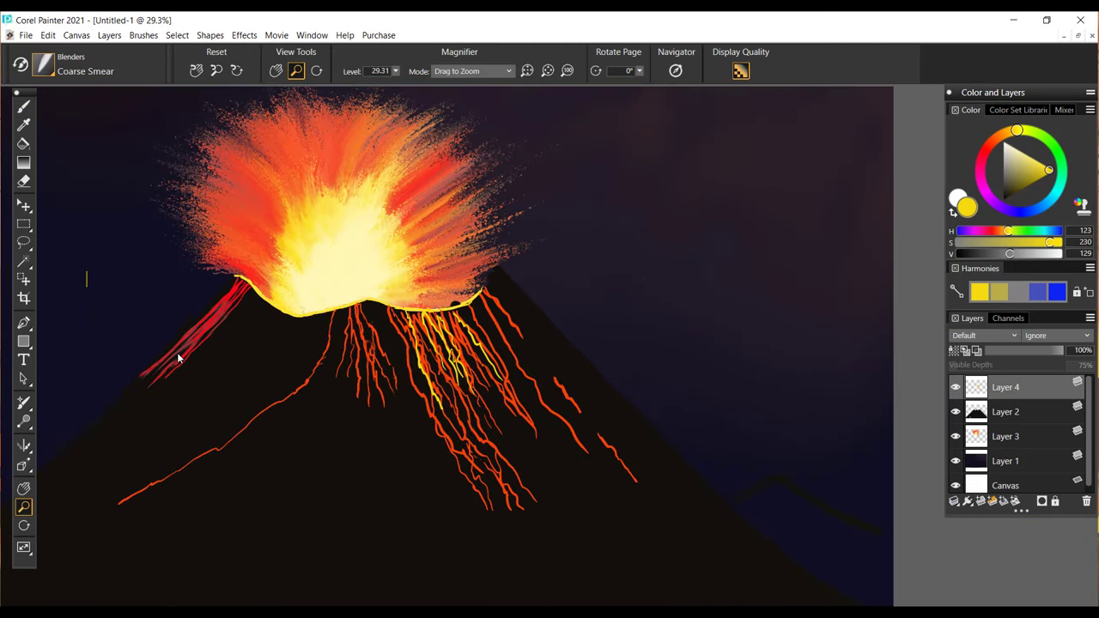
click(24, 181)
click(49, 67)
click(184, 189)
drag(426, 329, 458, 426)
key(ctrl+z)
drag(455, 370, 378, 336)
key(ctrl+z)
click(43, 64)
click(202, 241)
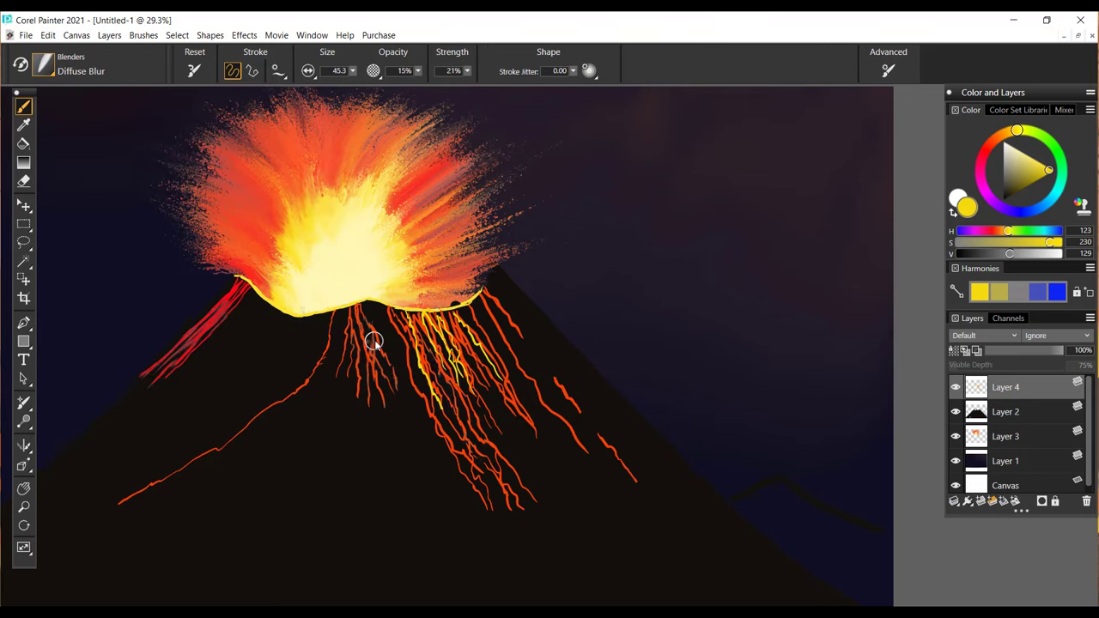
Paint a long yellow stream down the right-hand lava flow with Detail Opaque, plus a strand in a color sampled from the lava.
click(43, 64)
click(211, 152)
mouse_move(403, 348)
mouse_down()
mouse_move(466, 473)
mouse_move(462, 550)
mouse_up()
alt+click(387, 333)
drag(389, 333, 533, 526)
Sample orange-red from the fiery burst and paint more long strands through the right-hand lava flow.
alt+click(177, 186)
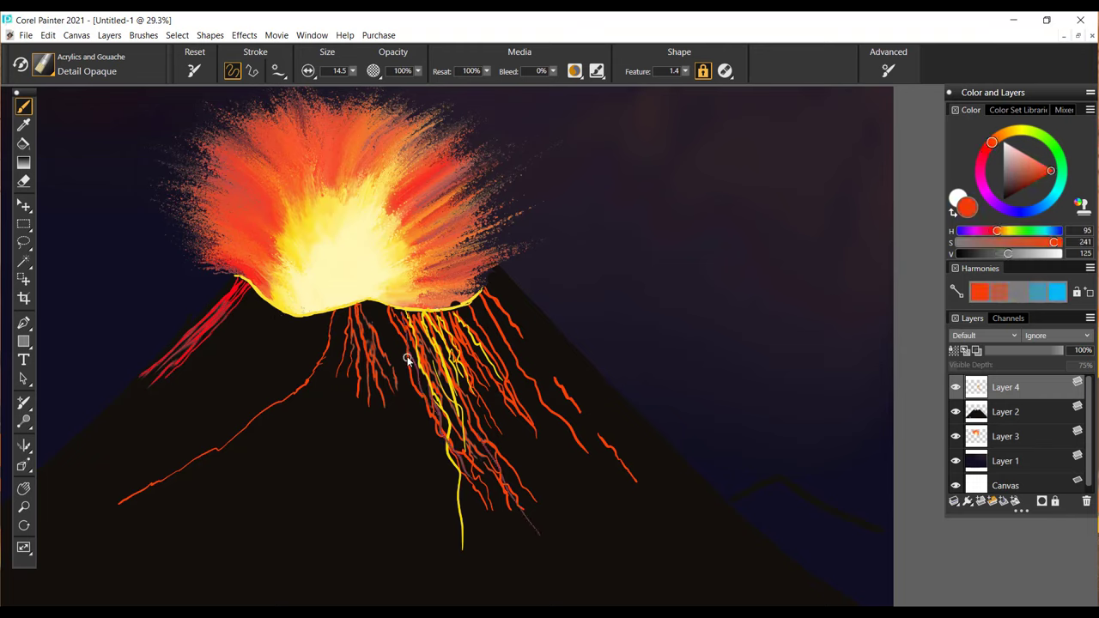
drag(416, 317, 454, 454)
mouse_move(410, 320)
mouse_down()
mouse_move(516, 505)
mouse_move(493, 507)
mouse_move(463, 464)
mouse_move(499, 511)
mouse_move(481, 458)
mouse_up()
drag(469, 316, 599, 522)
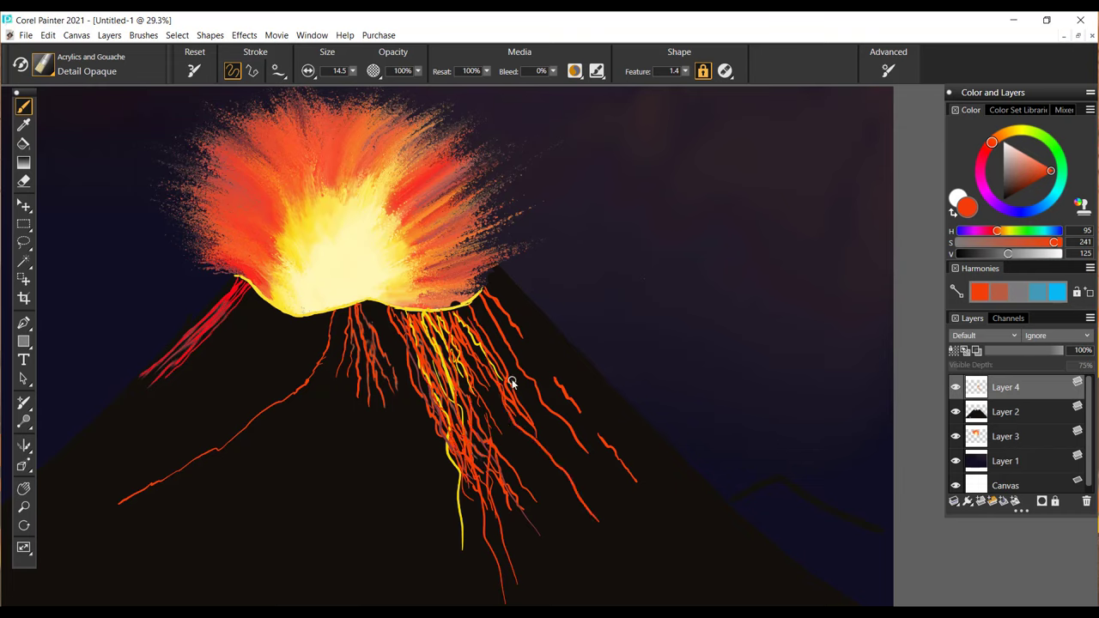
drag(628, 342, 644, 323)
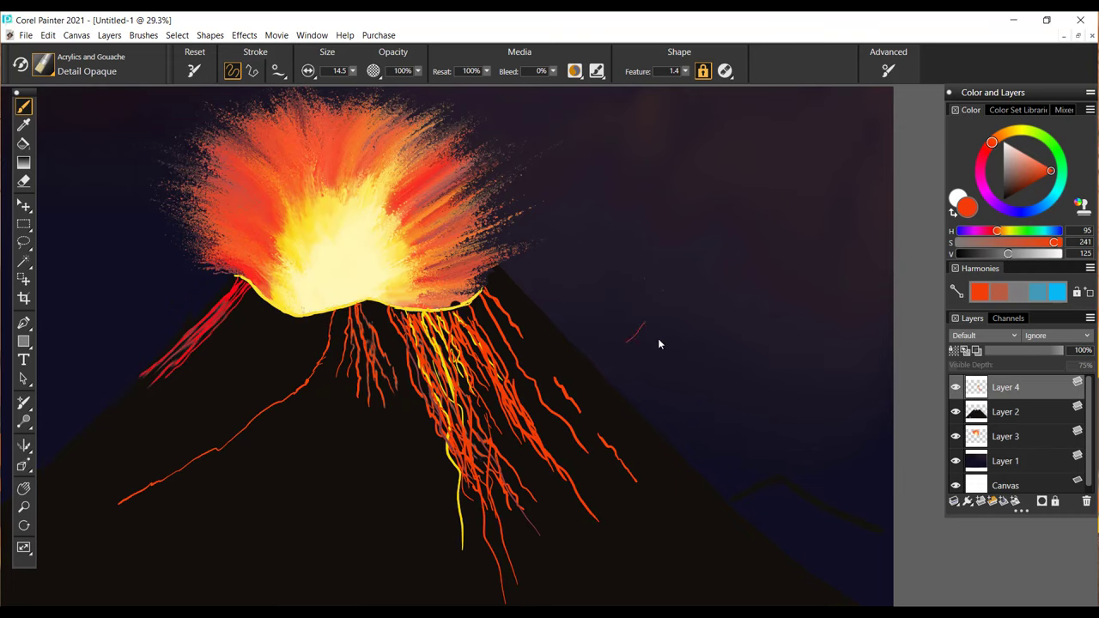
Thicken the long left lava stream with overlapping orange-red strokes toward the volcano's lower left base.
drag(15, 598, 177, 467)
drag(120, 519, 181, 471)
drag(4, 588, 272, 401)
drag(194, 470, 333, 343)
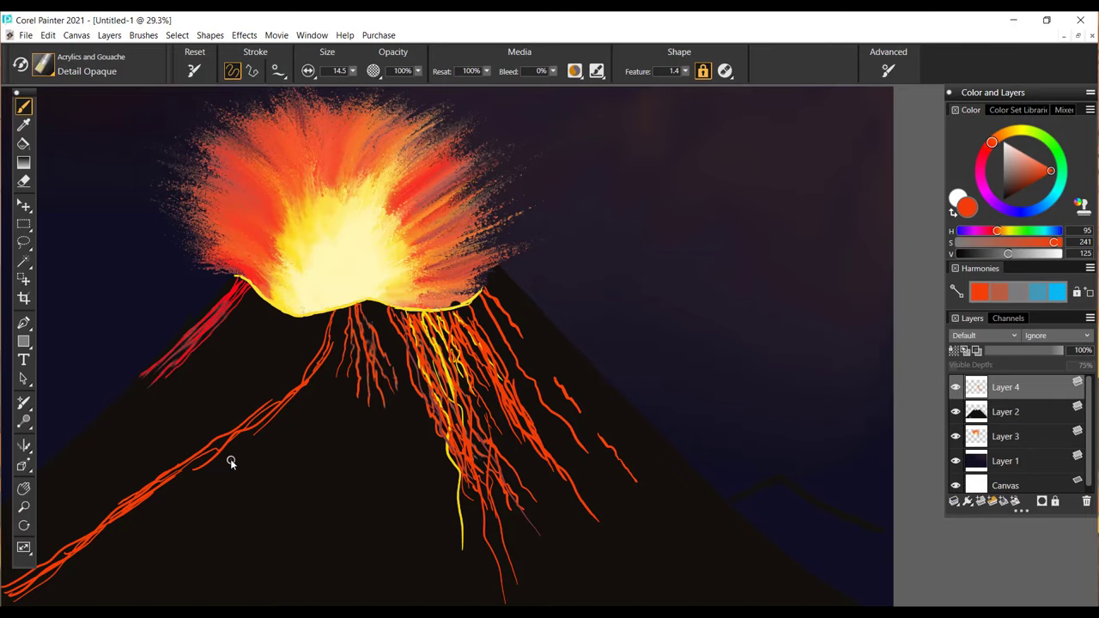
mouse_move(7, 592)
mouse_down()
mouse_move(44, 582)
mouse_move(220, 437)
mouse_up()
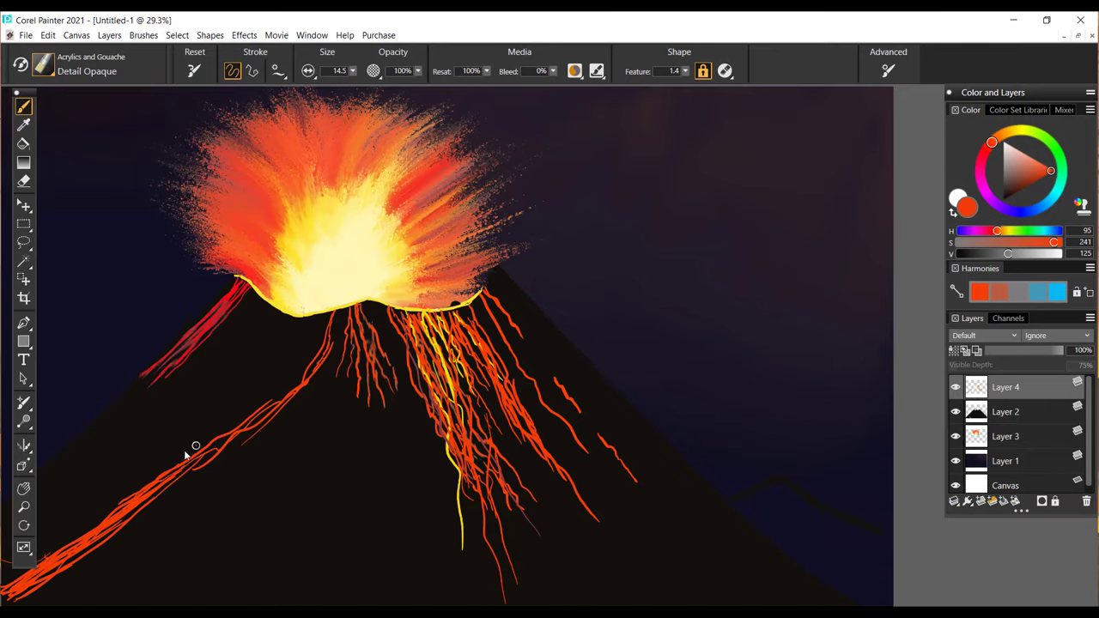
Widen the long left stream with orange-red strokes running from the base up to the crater rim.
click(23, 164)
click(24, 181)
click(557, 371)
click(23, 379)
click(23, 489)
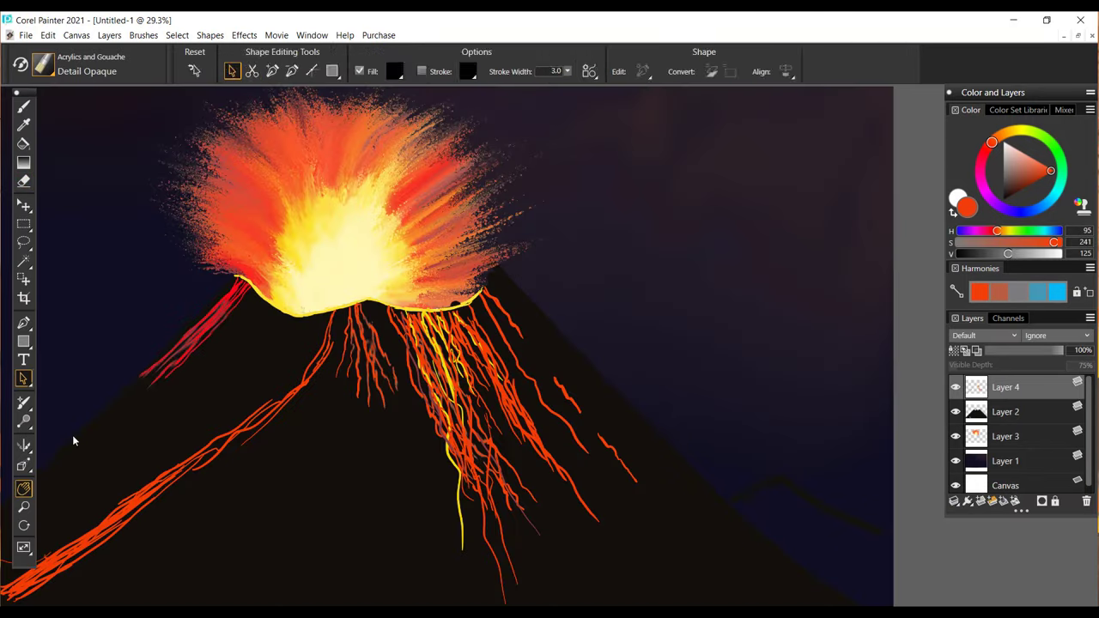
drag(74, 441, 239, 279)
click(23, 107)
drag(53, 501, 153, 452)
mouse_move(57, 496)
mouse_down()
mouse_move(151, 430)
mouse_move(55, 498)
mouse_move(230, 415)
mouse_up()
mouse_move(53, 493)
mouse_down()
mouse_move(233, 418)
mouse_move(82, 491)
mouse_move(227, 416)
mouse_move(472, 190)
mouse_move(406, 307)
mouse_move(500, 151)
mouse_up()
drag(398, 230, 129, 401)
key(ctrl+z)
Fill out the lower stretch of the long left stream with further orange-red strokes, undoing stray ones.
key(n)
key(b)
mouse_move(95, 472)
mouse_down()
mouse_move(184, 422)
mouse_move(437, 226)
mouse_up()
mouse_move(248, 303)
mouse_down()
mouse_move(52, 409)
mouse_move(70, 460)
mouse_move(163, 411)
mouse_up()
key(ctrl+z)
key(ctrl+z)
drag(54, 472, 219, 371)
drag(218, 253, 388, 176)
key(ctrl+z)
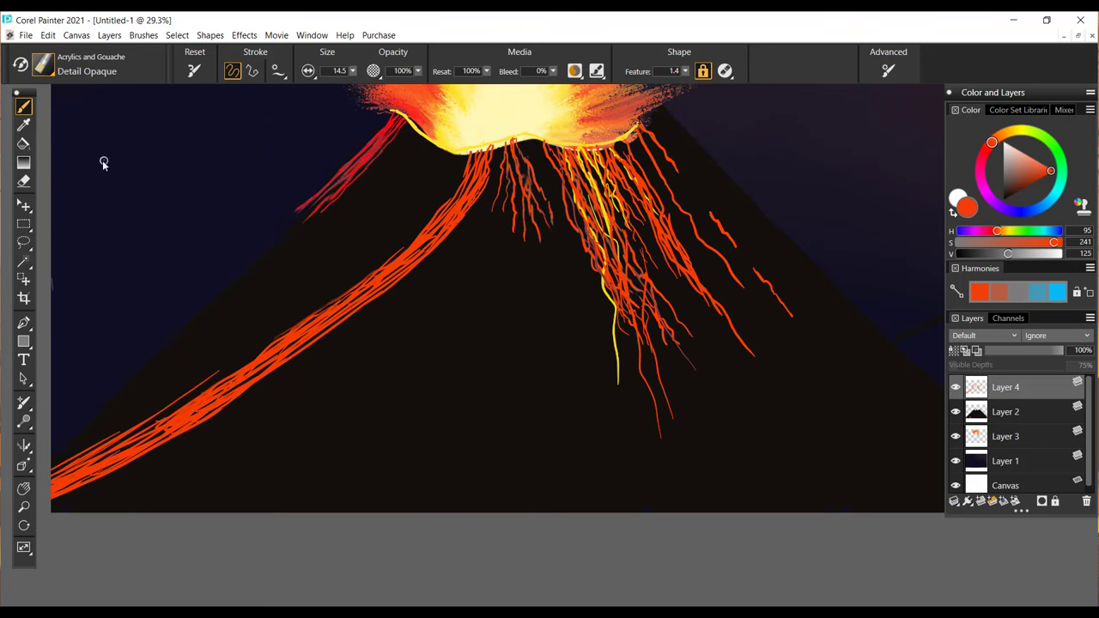
drag(346, 115, 410, 140)
drag(577, 184, 525, 162)
drag(468, 191, 398, 210)
key(ctrl+a)
key(ctrl+z)
key(ctrl+z)
key(ctrl+z)
Cover the upper left slope between the red streams and the long stream with dense orange-red lava strokes.
drag(421, 130, 284, 255)
drag(425, 137, 272, 234)
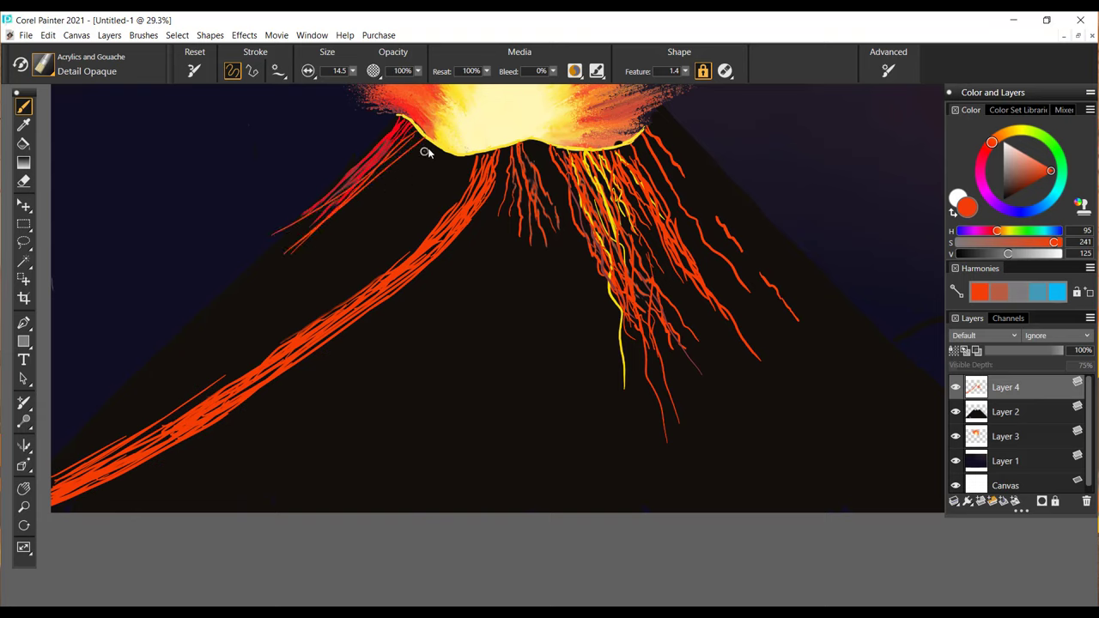
drag(411, 171, 268, 283)
drag(373, 204, 315, 255)
drag(448, 153, 315, 276)
drag(459, 158, 295, 287)
drag(442, 197, 283, 313)
drag(445, 197, 271, 323)
drag(418, 150, 217, 327)
drag(364, 200, 200, 358)
drag(298, 269, 214, 347)
drag(331, 140, 76, 420)
key(ctrl+z)
drag(434, 197, 339, 268)
drag(459, 158, 371, 247)
drag(417, 143, 237, 335)
drag(411, 188, 275, 301)
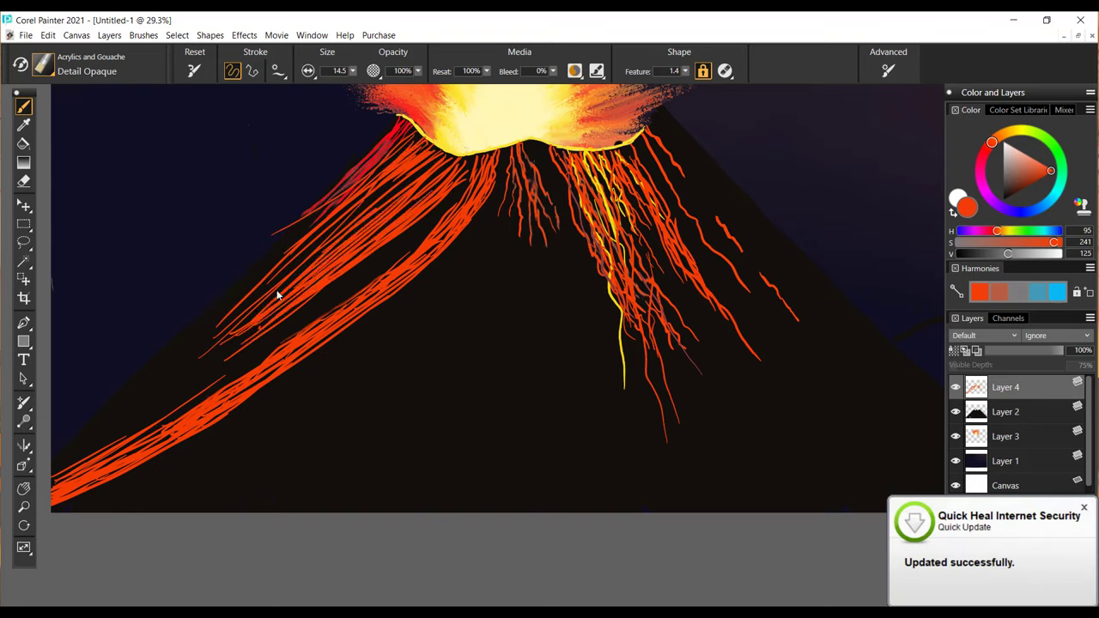
drag(384, 201, 258, 300)
drag(440, 159, 406, 183)
drag(472, 160, 414, 225)
drag(466, 187, 231, 332)
drag(364, 190, 306, 241)
Choose a bright yellow and paint highlights down the middle of the upper left lava flow from the rim.
drag(997, 231, 1010, 231)
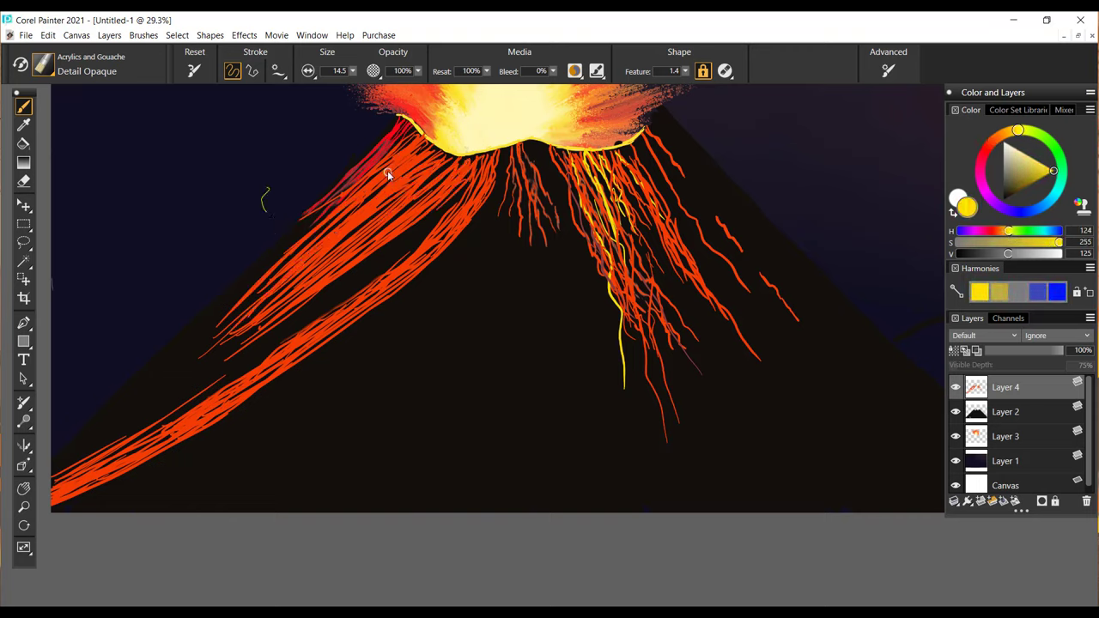
drag(407, 173, 274, 296)
mouse_move(454, 147)
mouse_down()
mouse_move(407, 198)
mouse_move(311, 256)
mouse_up()
drag(448, 146, 321, 246)
drag(422, 168, 302, 254)
drag(318, 258, 422, 182)
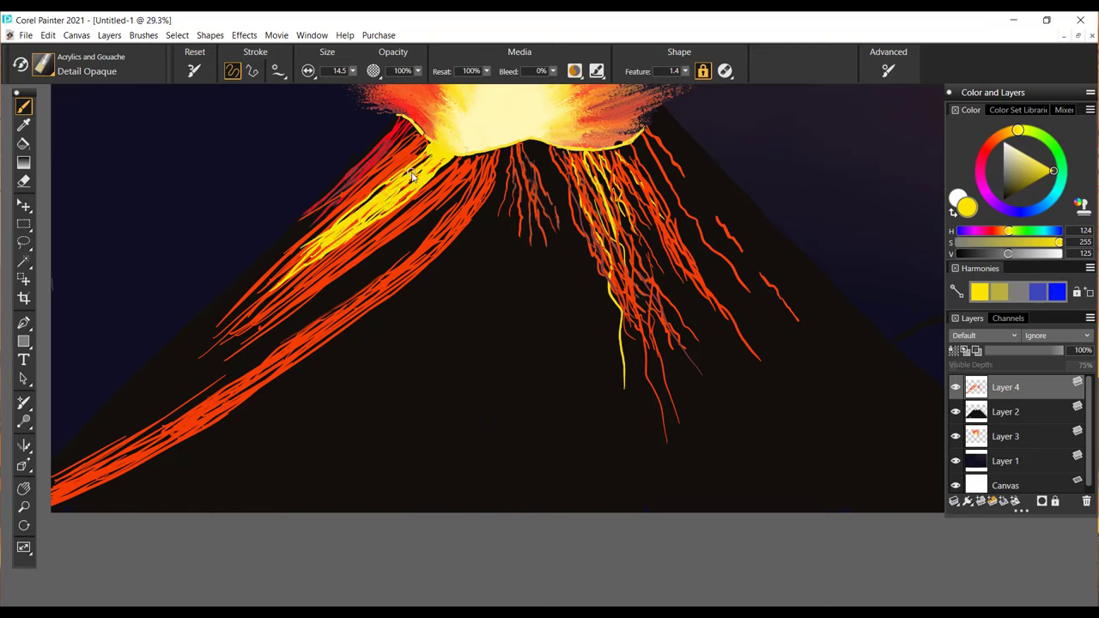
Add bright yellow highlight strokes to the upper left lava flow, the top of the long left stream and the top of the right streams.
key(z)
key(b)
drag(337, 248, 416, 191)
mouse_move(409, 170)
mouse_down()
mouse_move(350, 232)
mouse_move(386, 205)
mouse_up()
mouse_move(469, 165)
mouse_down()
mouse_move(383, 241)
mouse_move(416, 218)
mouse_up()
drag(501, 150, 467, 200)
drag(462, 158, 386, 220)
drag(479, 157, 434, 248)
drag(472, 196, 438, 239)
drag(562, 151, 605, 225)
drag(560, 149, 591, 213)
Blur the upper left lava flow along its direction using the Diffuse Blur blender at size 114.4 and 63% opacity.
click(43, 65)
click(122, 152)
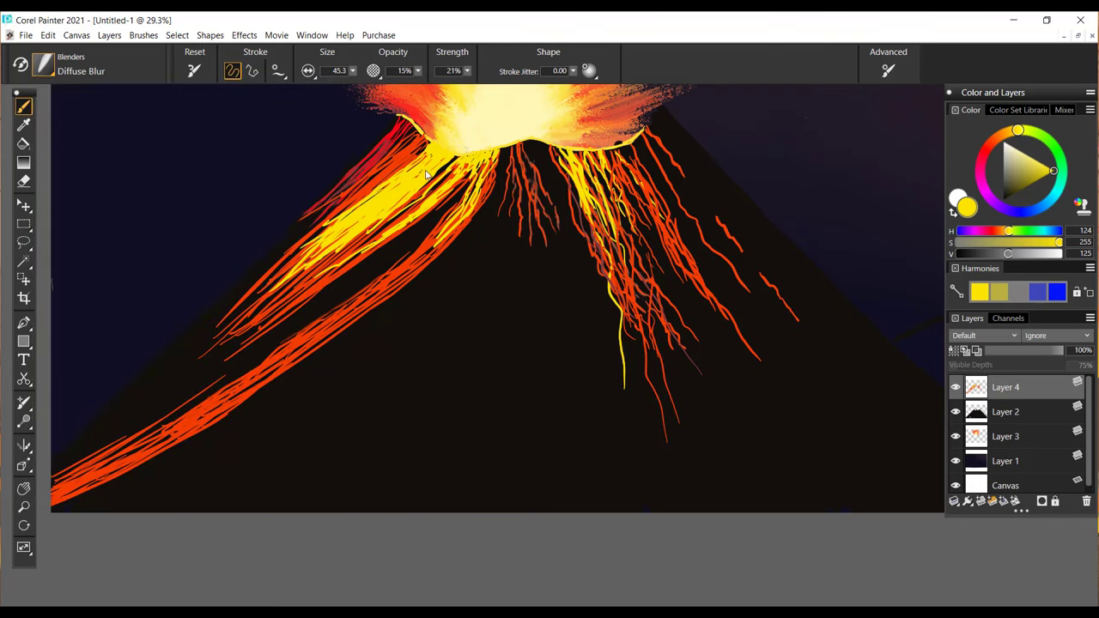
click(353, 72)
click(418, 71)
click(444, 90)
drag(413, 144, 203, 380)
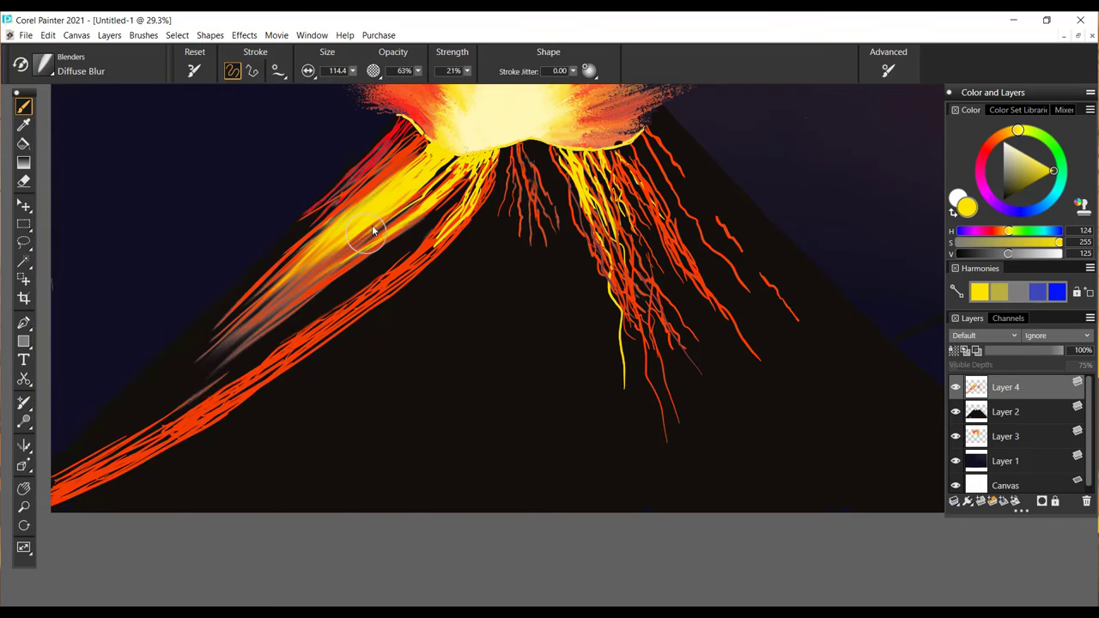
drag(375, 228, 232, 343)
Try blurring the right and centre lava streams with the blender's opacity reduced to 37%, and undo the strokes.
click(418, 71)
drag(601, 168, 660, 349)
drag(584, 184, 646, 353)
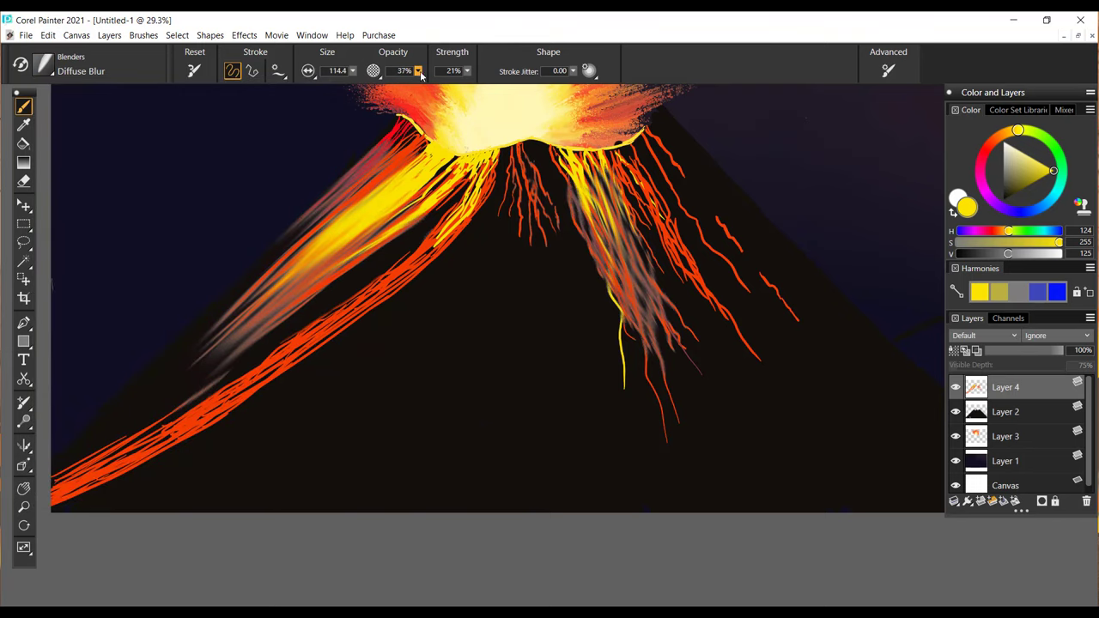
click(419, 71)
click(455, 91)
drag(517, 153, 515, 243)
drag(535, 198, 554, 257)
key(ctrl+z)
key(ctrl+z)
key(ctrl+z)
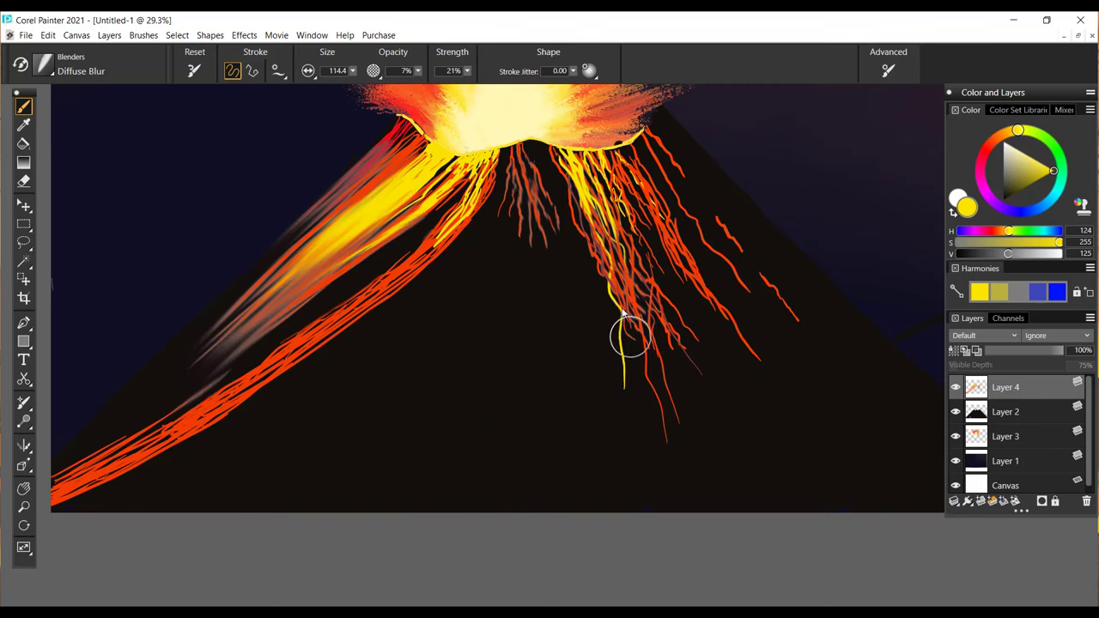
Set the blur opacity to 22% and lightly soften the long left stream, the centre streams and the right streams.
drag(417, 70, 415, 83)
click(380, 85)
mouse_move(481, 185)
mouse_down()
mouse_move(169, 417)
mouse_move(322, 317)
mouse_up()
drag(520, 176, 528, 263)
drag(605, 228, 631, 343)
drag(655, 193, 705, 297)
drag(697, 180, 746, 286)
Choose a muted mauve and, with the Detail Opaque brush on Layer 3, paint the ridge line of a distant hill beside the volcano's right base.
key(space)
mouse_move(410, 264)
mouse_down()
mouse_move(397, 447)
mouse_move(584, 277)
mouse_up()
key(ctrl+space)
mouse_move(257, 366)
mouse_down()
mouse_move(238, 365)
mouse_move(214, 399)
mouse_up()
key(ctrl+space)
mouse_move(214, 400)
mouse_down()
mouse_move(182, 400)
mouse_move(289, 353)
mouse_move(138, 394)
mouse_up()
key(space)
click(1002, 134)
drag(1001, 134, 980, 168)
drag(964, 242, 981, 243)
click(43, 65)
click(142, 151)
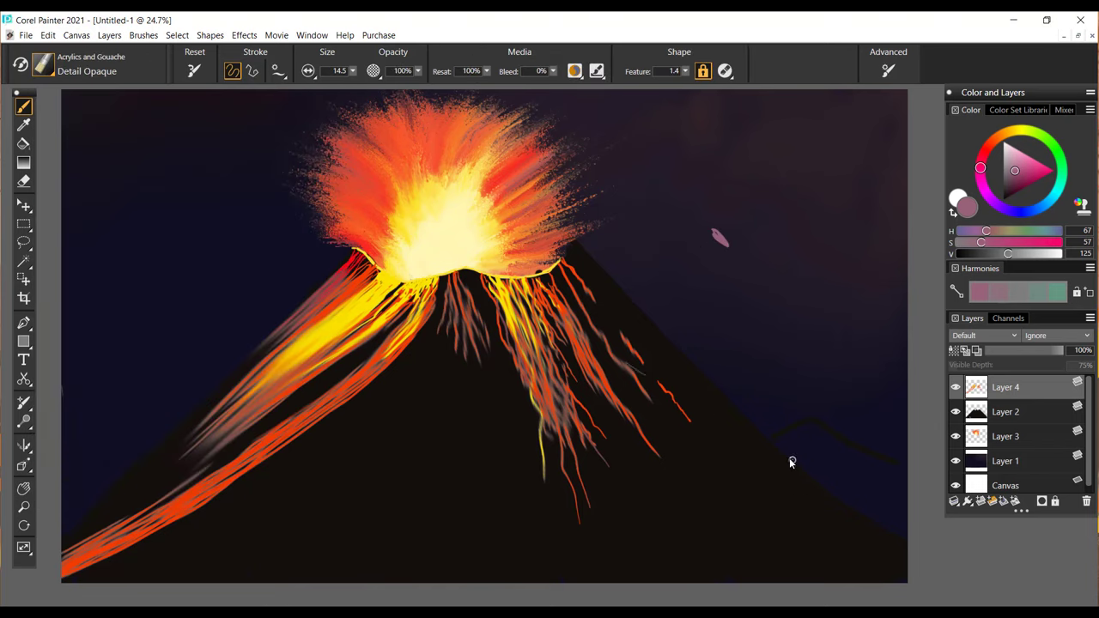
click(968, 432)
mouse_move(811, 458)
mouse_down()
mouse_move(911, 469)
mouse_move(906, 483)
mouse_move(879, 491)
mouse_move(907, 506)
mouse_move(914, 478)
mouse_up()
Reduce the mauve's saturation to 21 and fill part of the distant hill's slope beside the canvas edge, removing a stray line in the sky.
click(977, 243)
click(975, 243)
click(973, 243)
click(971, 243)
click(967, 244)
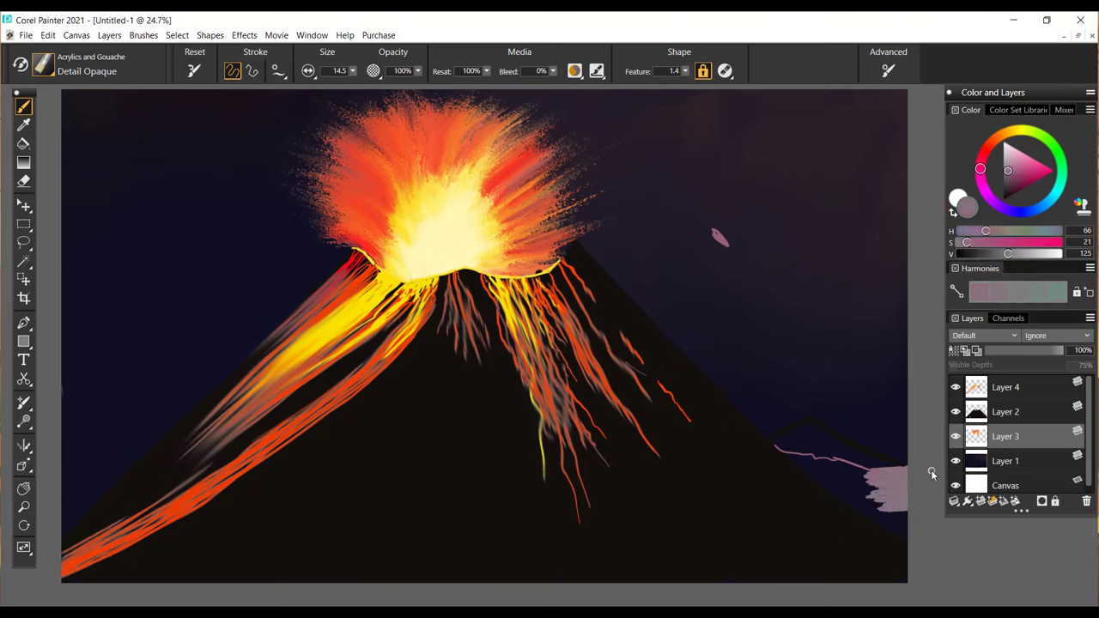
key(n)
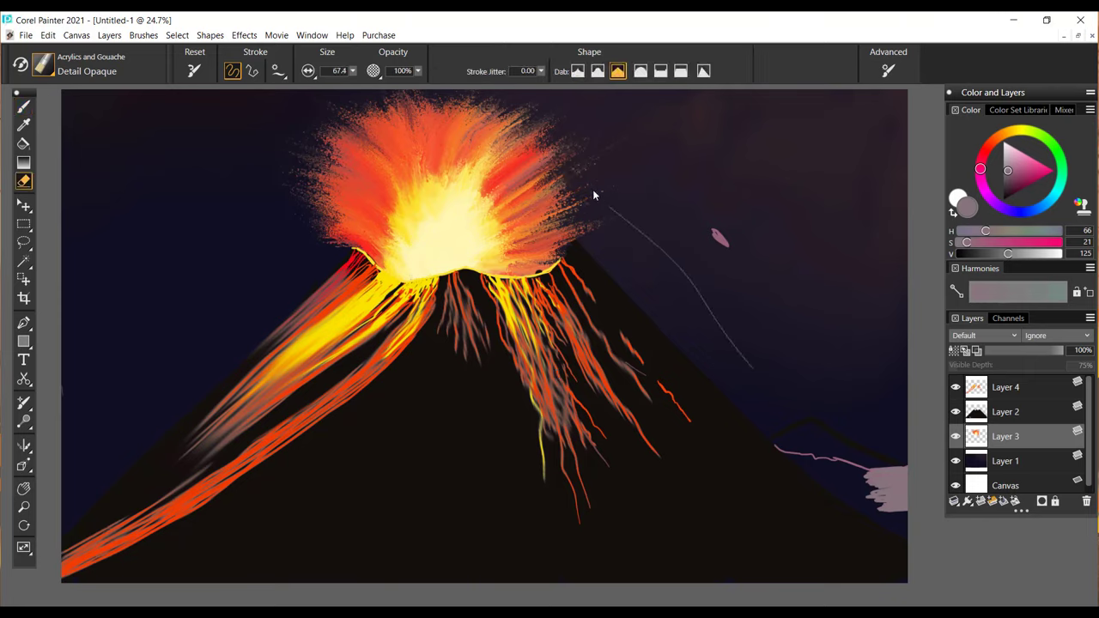
drag(702, 306, 721, 217)
key(b)
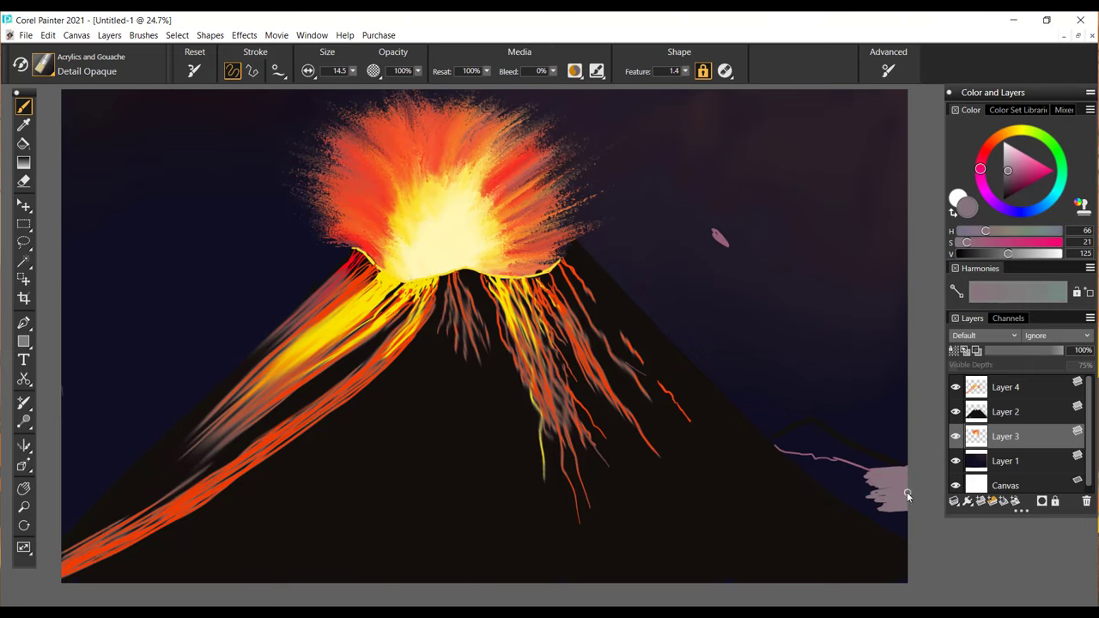
Desaturate the colour to a neutral grey and outline the volcano's right slope from crater to base on a new layer.
click(956, 244)
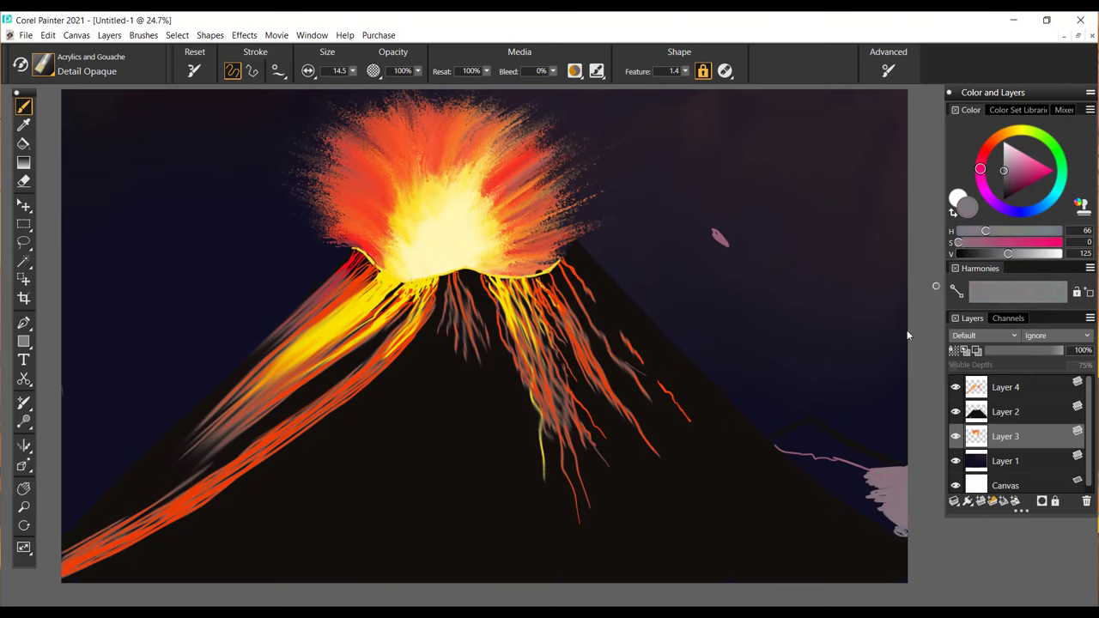
click(980, 486)
click(1018, 455)
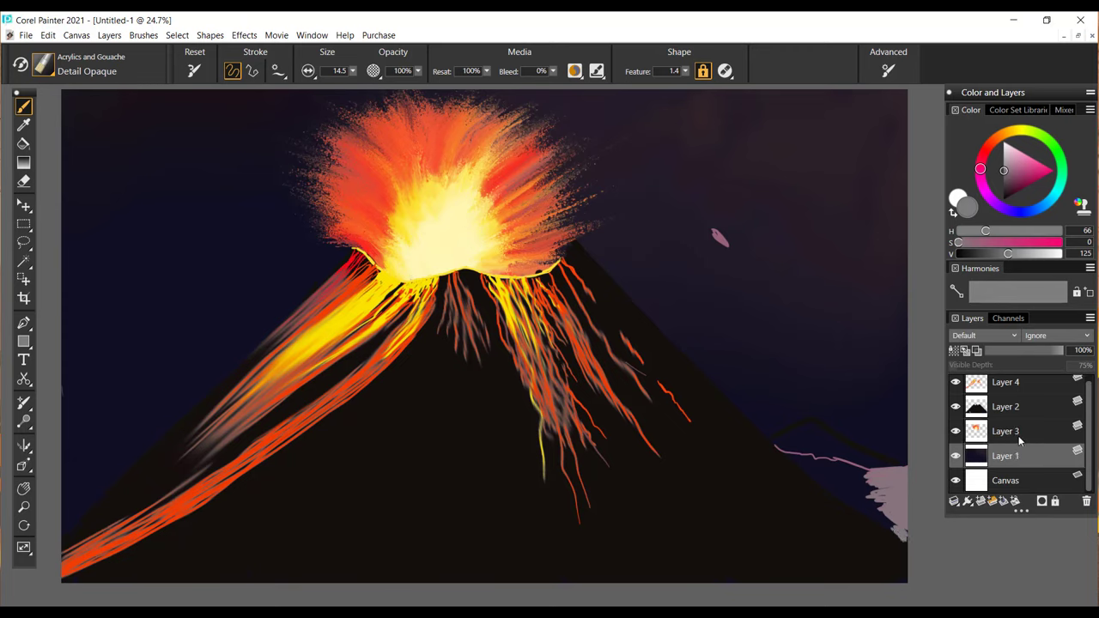
click(1019, 434)
drag(759, 361, 891, 362)
key(ctrl+z)
key(ctrl+shift+n)
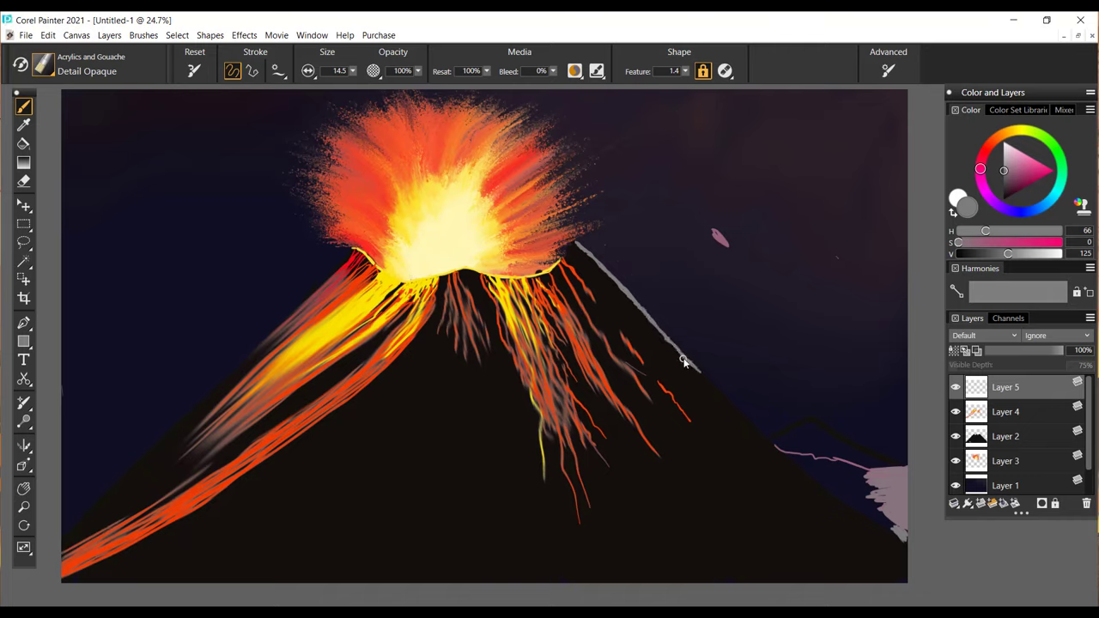
mouse_move(761, 438)
mouse_down()
mouse_move(845, 478)
mouse_move(902, 547)
mouse_up()
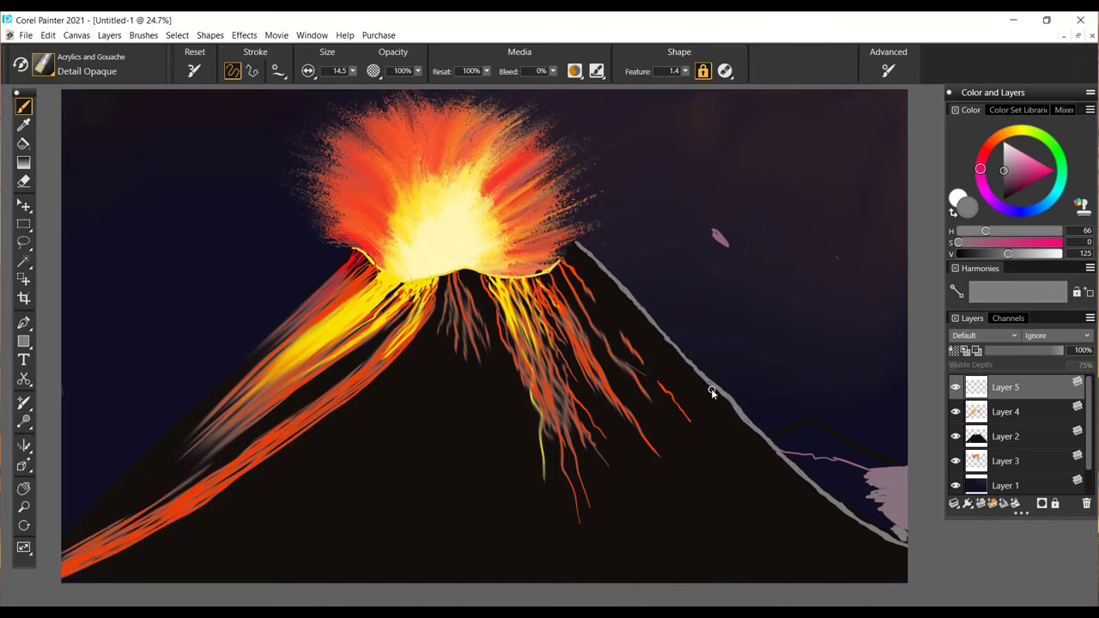
Sample the distant hill's mauve and cover the volcano's right slope with dense strokes, darkening the colour to a value of 83 towards the base.
click(24, 125)
click(888, 494)
click(24, 107)
mouse_move(572, 289)
mouse_down()
mouse_move(596, 310)
mouse_move(615, 297)
mouse_move(640, 316)
mouse_move(625, 333)
mouse_up()
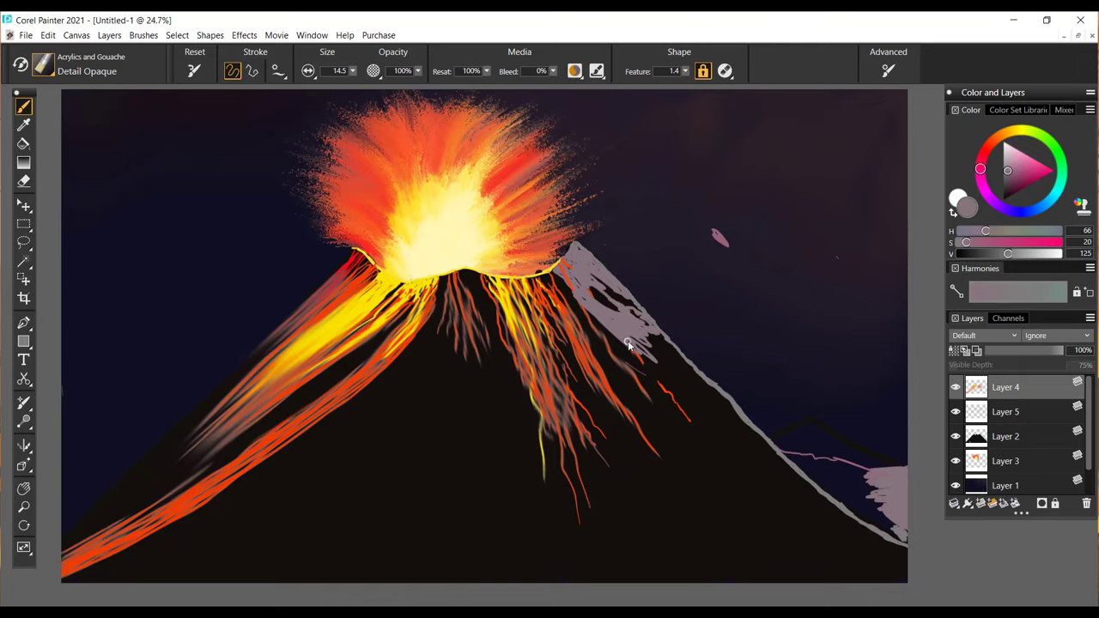
mouse_move(629, 350)
mouse_down()
mouse_move(659, 344)
mouse_move(721, 399)
mouse_up()
mouse_move(632, 345)
mouse_down()
mouse_move(597, 325)
mouse_move(701, 407)
mouse_move(684, 387)
mouse_up()
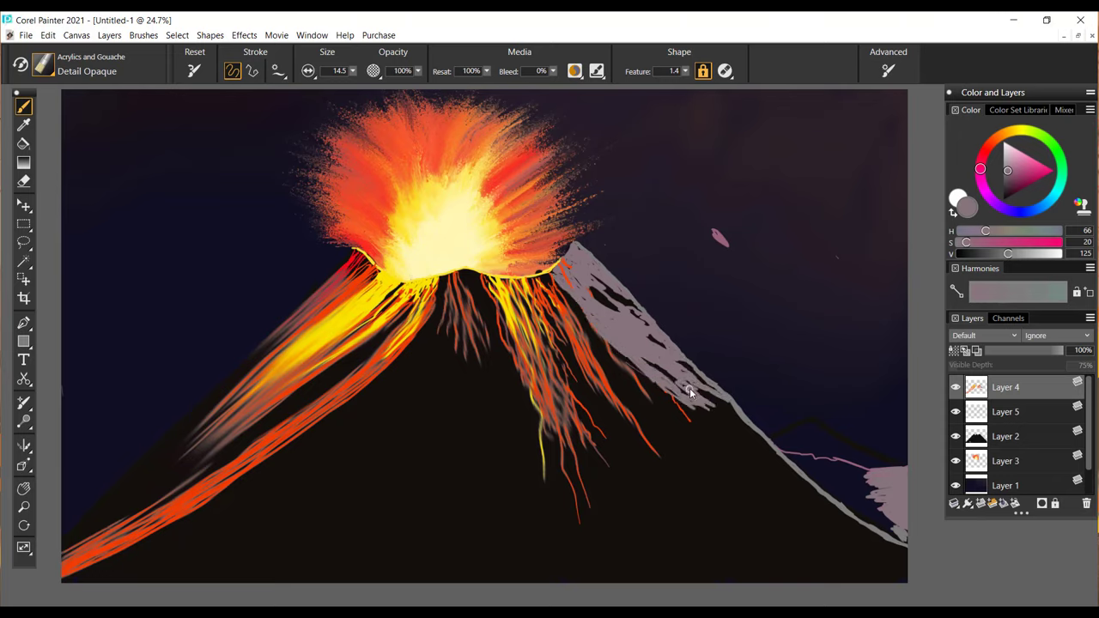
mouse_move(703, 413)
mouse_down()
mouse_move(776, 456)
mouse_move(741, 435)
mouse_up()
drag(1009, 255, 996, 254)
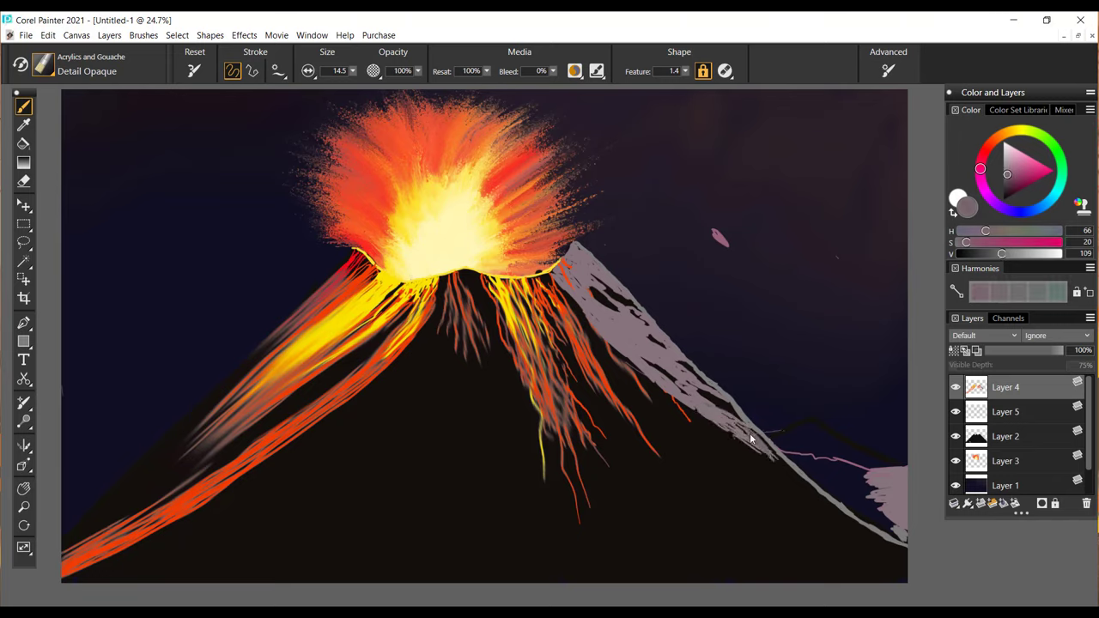
mouse_move(804, 487)
mouse_down()
mouse_move(814, 512)
mouse_move(843, 525)
mouse_up()
Soften the mauve strokes down the volcano's right slope with the Diffuse Blur blender.
click(43, 66)
click(66, 283)
click(232, 301)
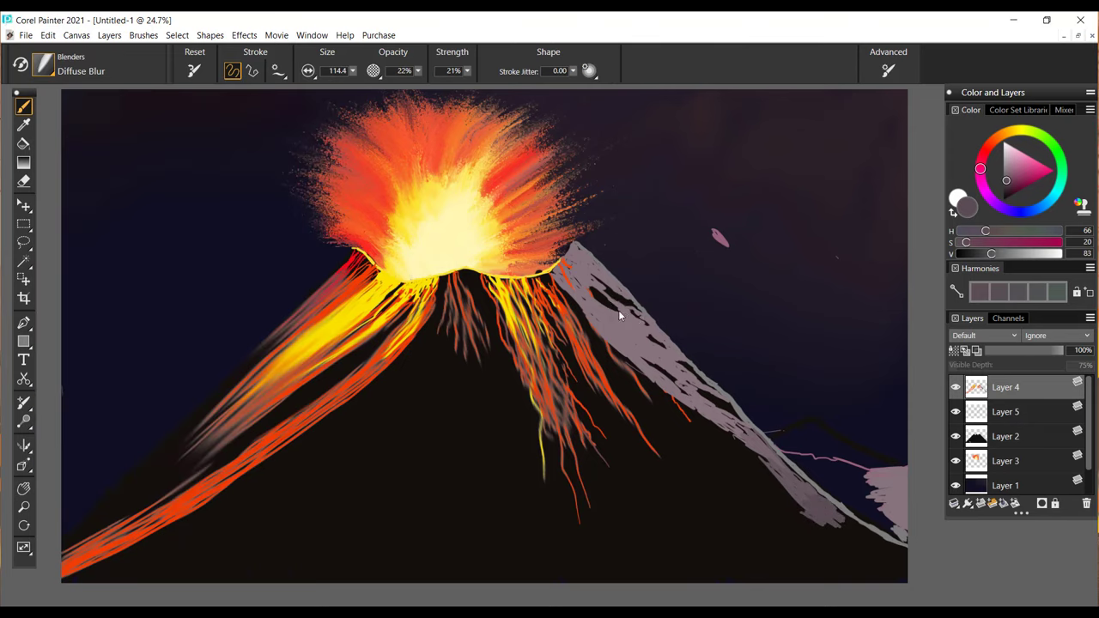
drag(623, 312, 770, 471)
Smear the grey outline of the right slope on Layer 5 and the distant hill's mauve on Layer 3 with the Coarse Smear blender.
click(41, 64)
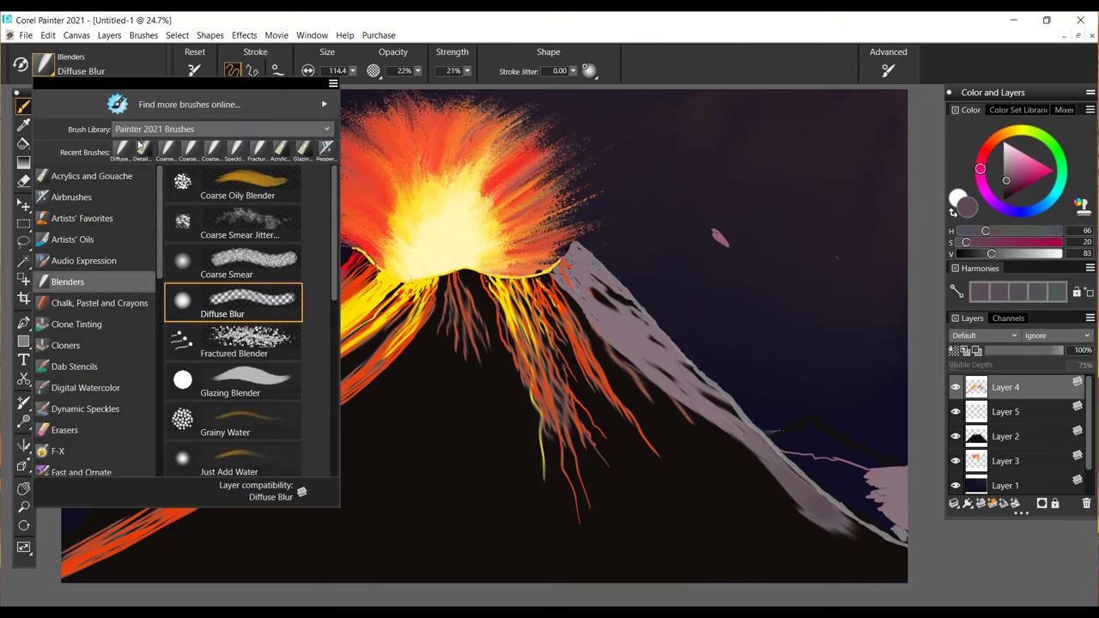
click(226, 262)
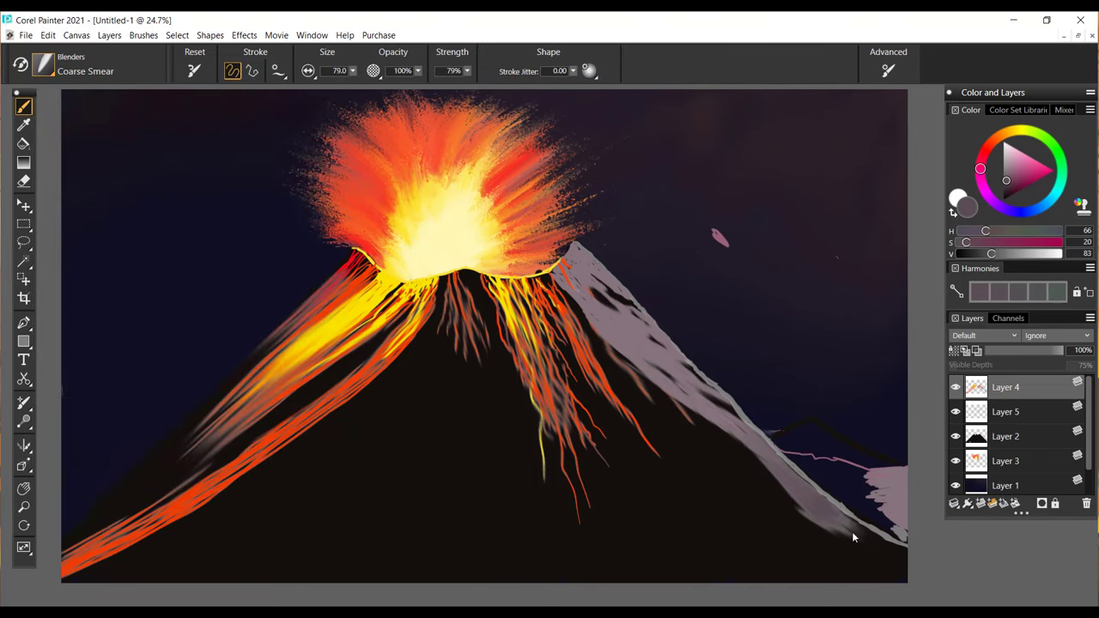
click(1006, 411)
drag(567, 266, 663, 348)
drag(749, 401, 864, 528)
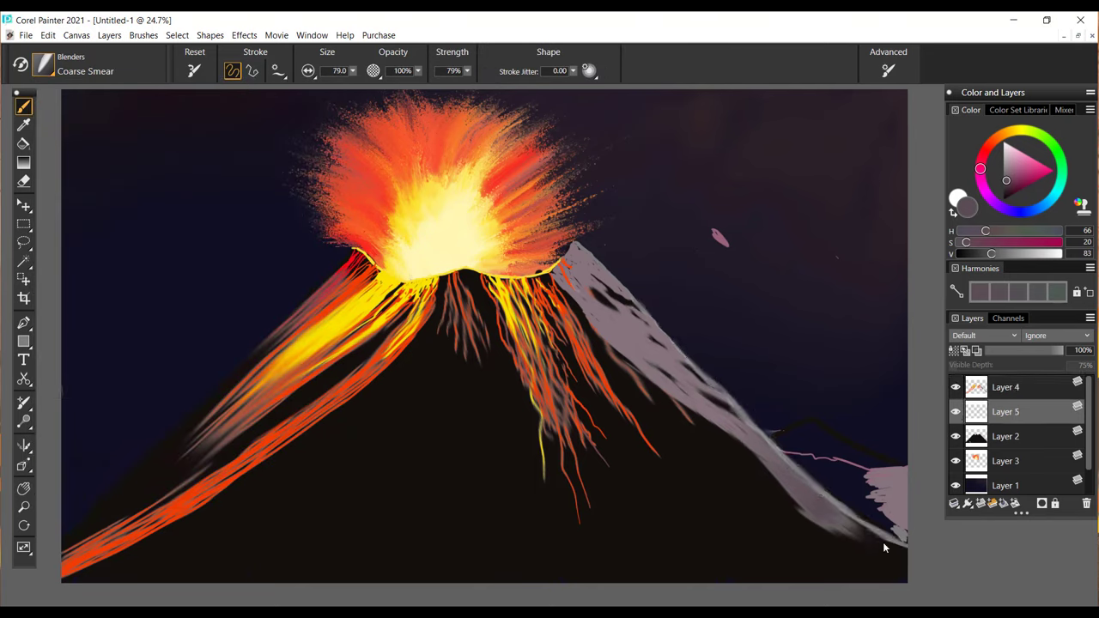
click(962, 461)
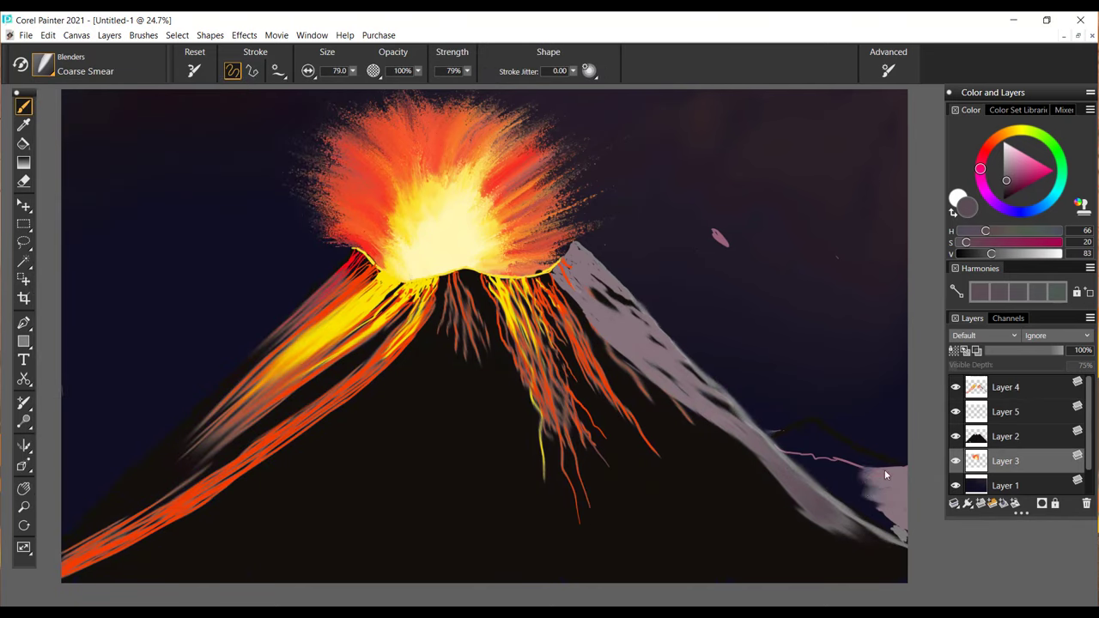
Fill the distant hill's slope with Detail Opaque strokes in mauve sampled from the volcano's right slope, removing stray strokes.
click(52, 56)
click(144, 151)
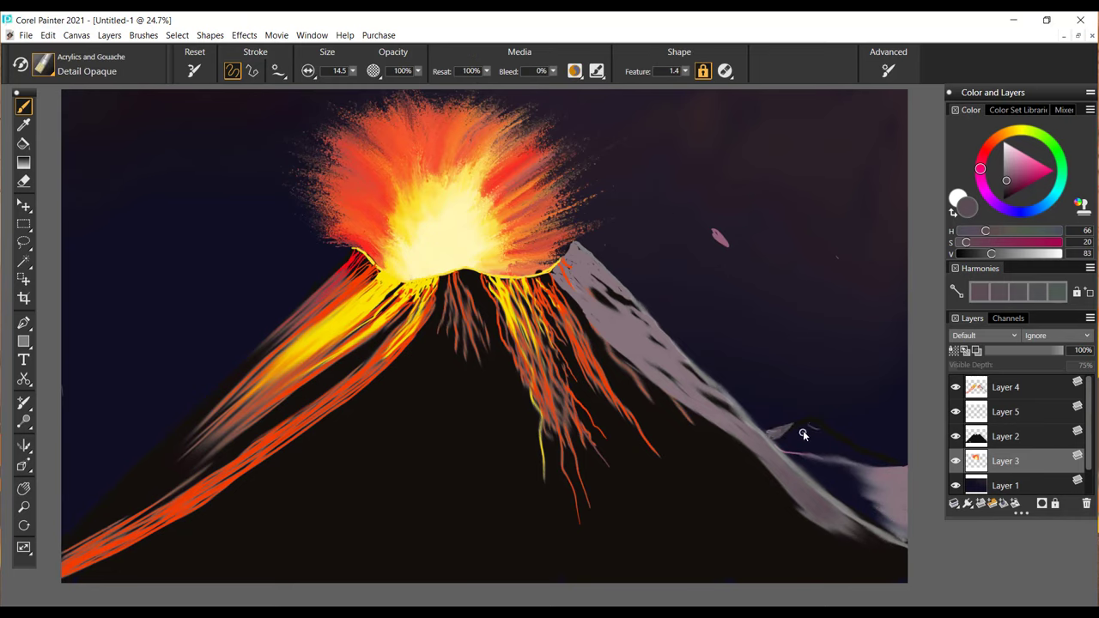
drag(807, 465, 895, 485)
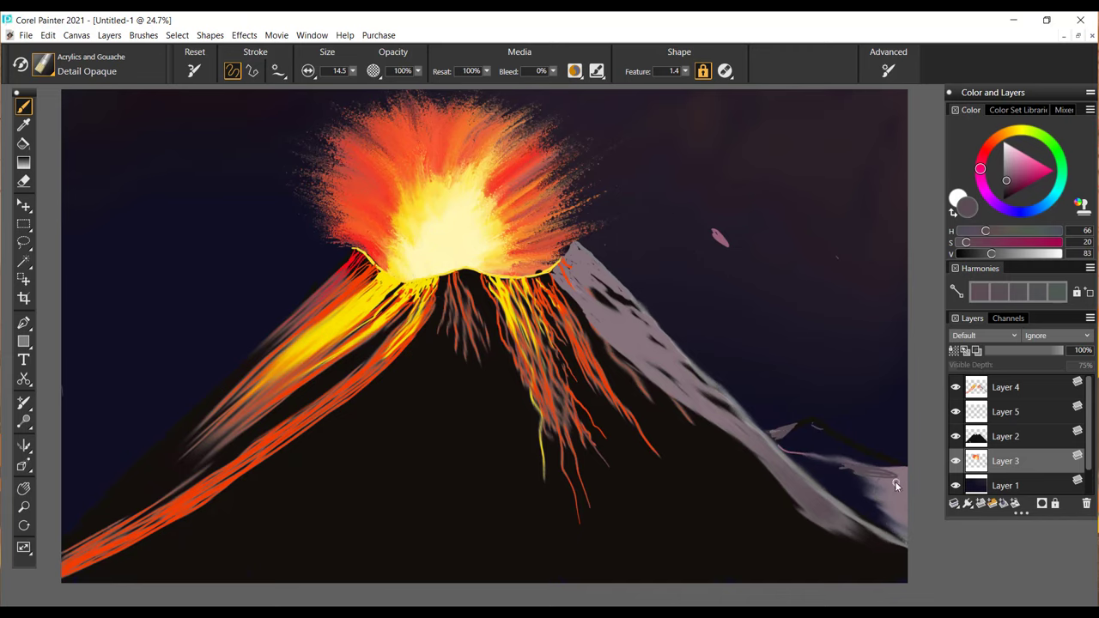
key(ctrl+z)
click(51, 60)
click(144, 151)
alt+click(601, 321)
drag(194, 163, 195, 226)
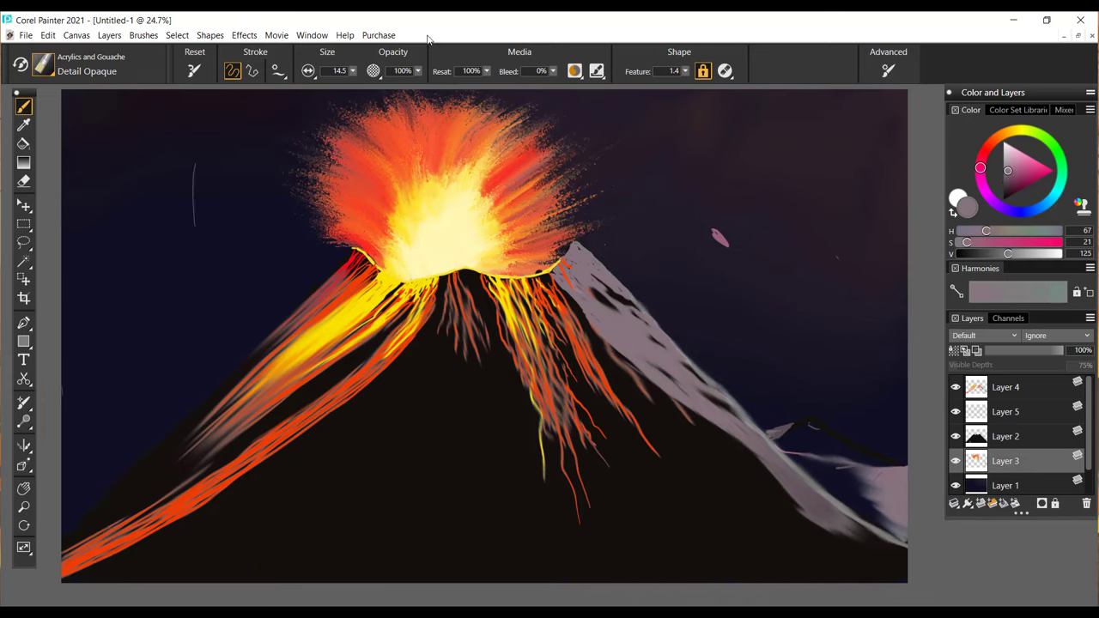
mouse_move(840, 480)
mouse_down()
mouse_move(870, 477)
mouse_move(909, 526)
mouse_up()
mouse_move(798, 464)
mouse_down()
mouse_move(827, 470)
mouse_move(827, 487)
mouse_up()
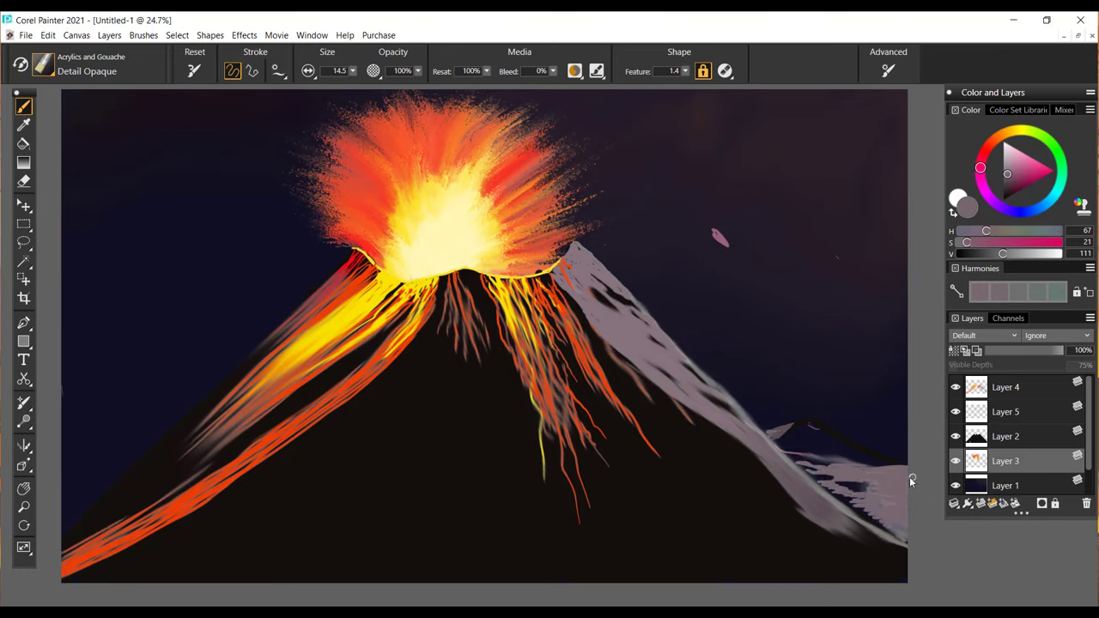
Sample the grey at the right slope's base and paint grey strokes along the distant hill's edges and peak.
click(22, 126)
click(901, 540)
click(21, 104)
drag(844, 497, 908, 542)
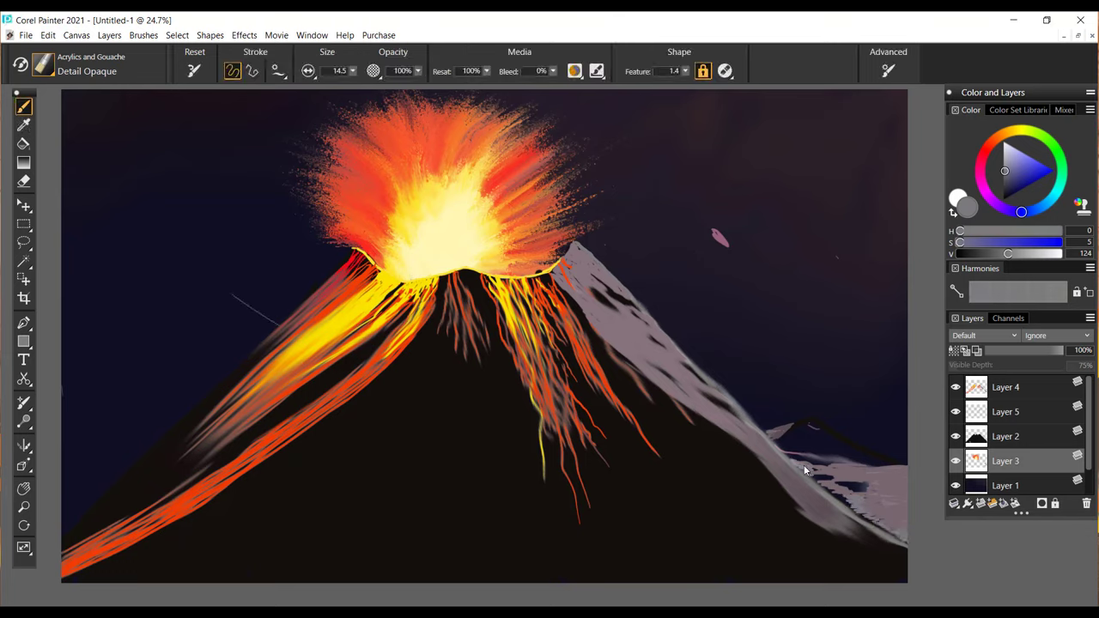
drag(809, 477, 829, 489)
Find the layer holding the stray mauve mark in the night sky and erase the mark from Layer 4.
key(n)
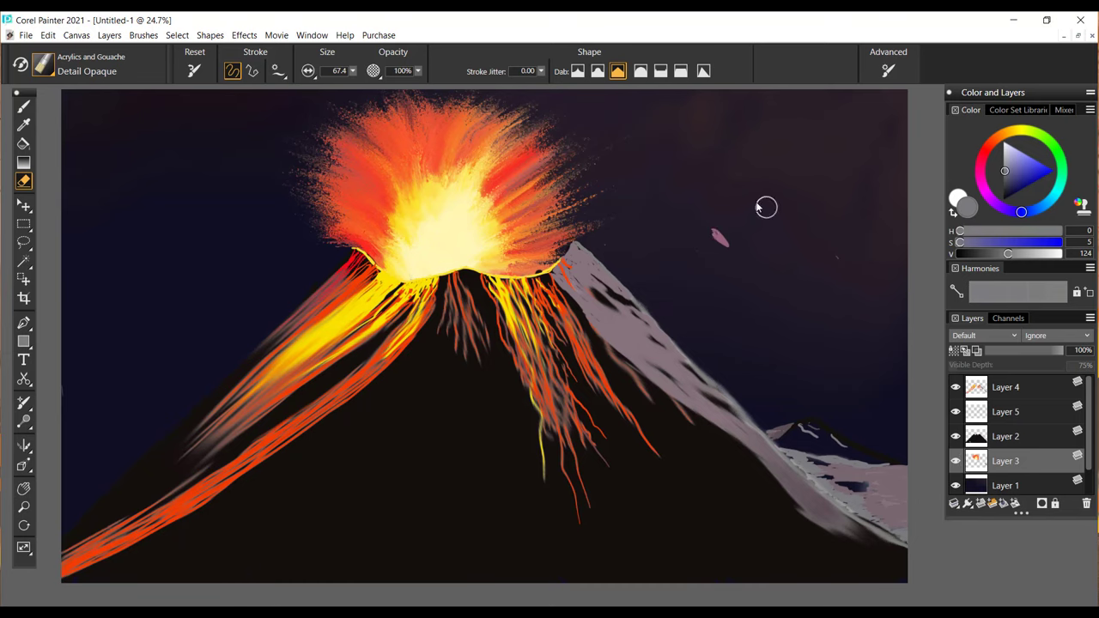
click(1005, 413)
click(956, 413)
click(956, 412)
click(956, 387)
click(955, 387)
click(1006, 388)
drag(723, 241, 712, 234)
Smear the distant hill's strokes with Coarse Smear, and add dark grey rock patches at a value of 52 with Detail Opaque on Layer 3.
click(29, 106)
drag(576, 182, 407, 90)
click(125, 71)
click(124, 152)
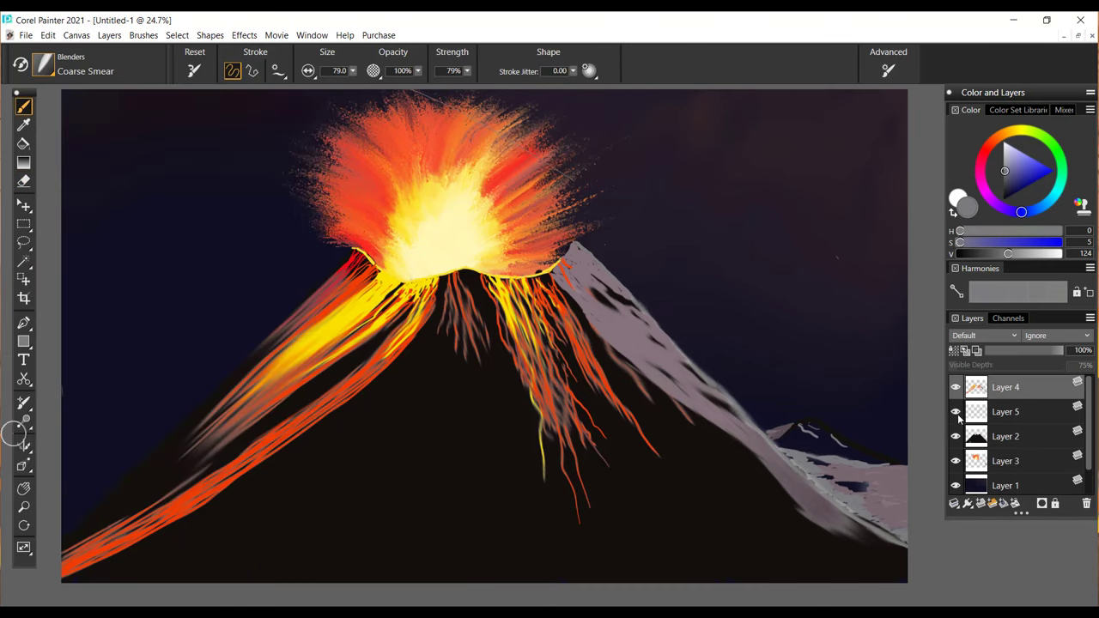
click(1005, 462)
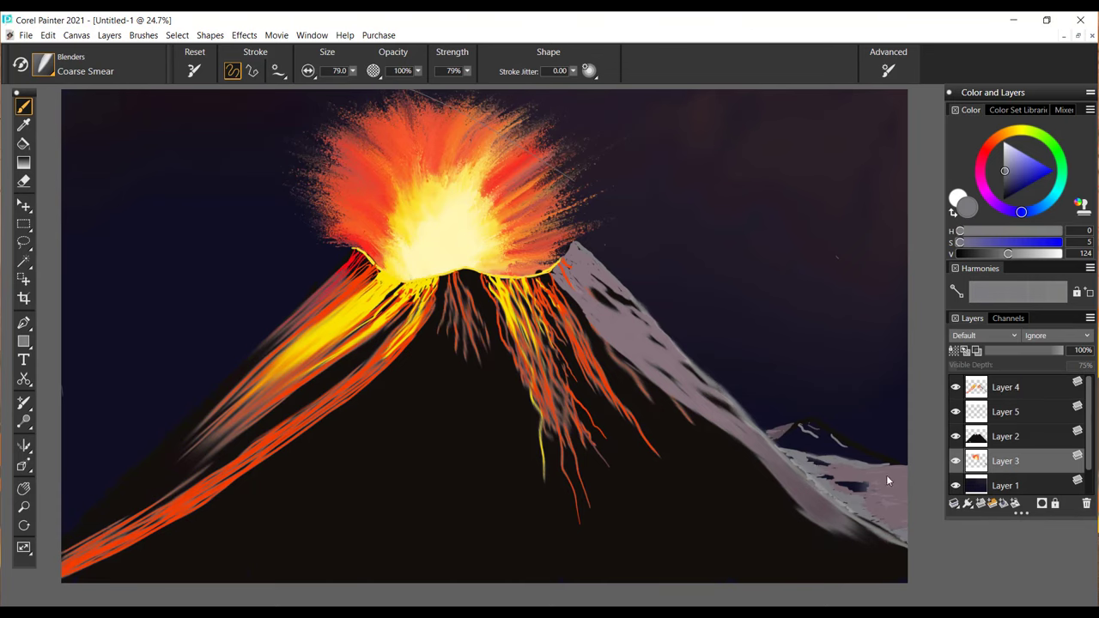
click(43, 65)
click(91, 177)
click(232, 261)
drag(1009, 254, 980, 255)
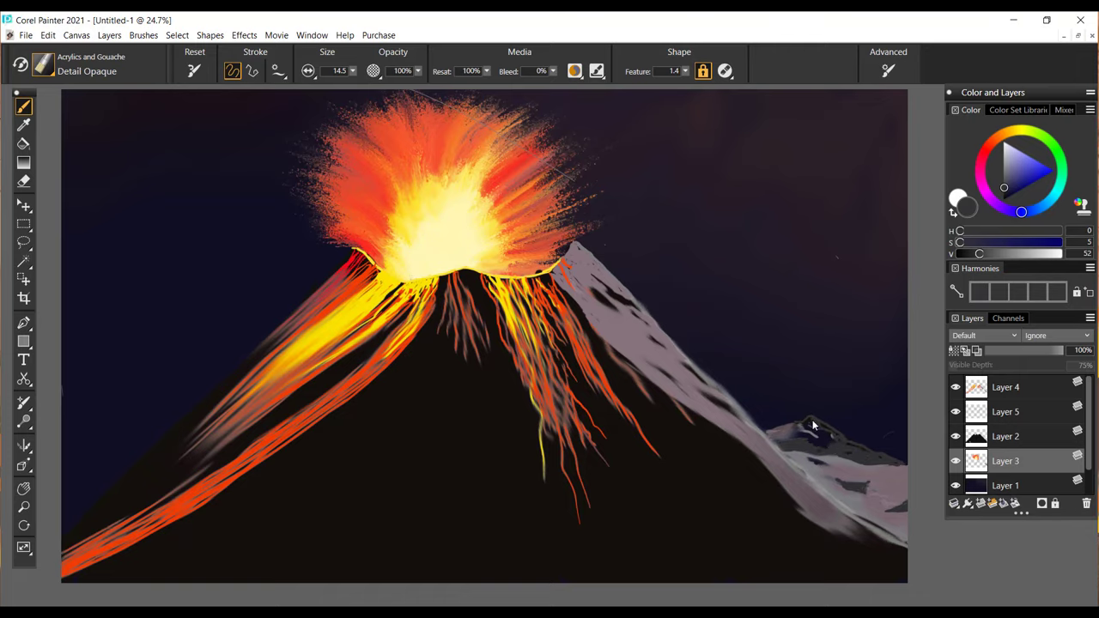
Erase the stray line across the top of the fiery burst and the speck in the sky on Layer 4.
key(n)
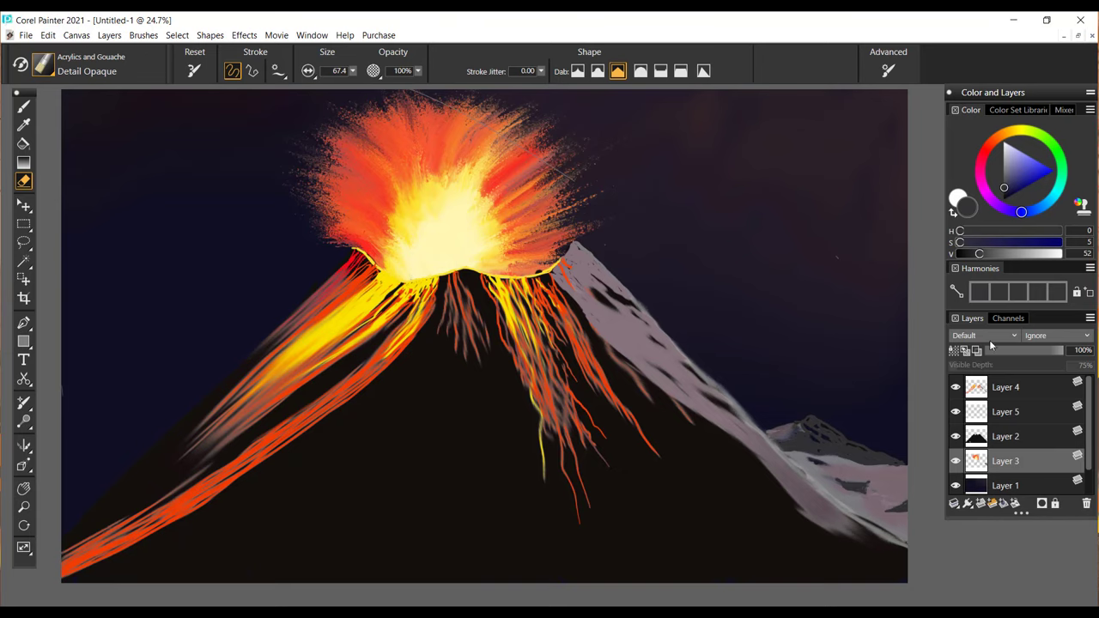
click(1005, 388)
drag(445, 104, 409, 91)
click(838, 257)
click(1005, 412)
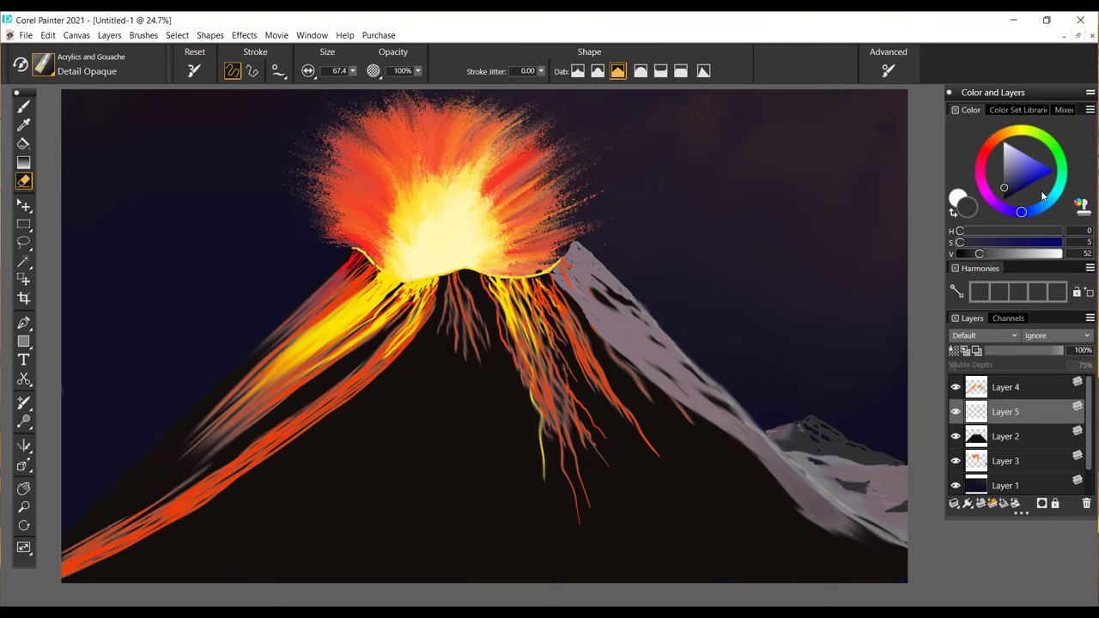
Sample the orange-red lava below the crater and paint winding streams down the volcano's right side to the canvas's lower edge.
key(d)
click(553, 272)
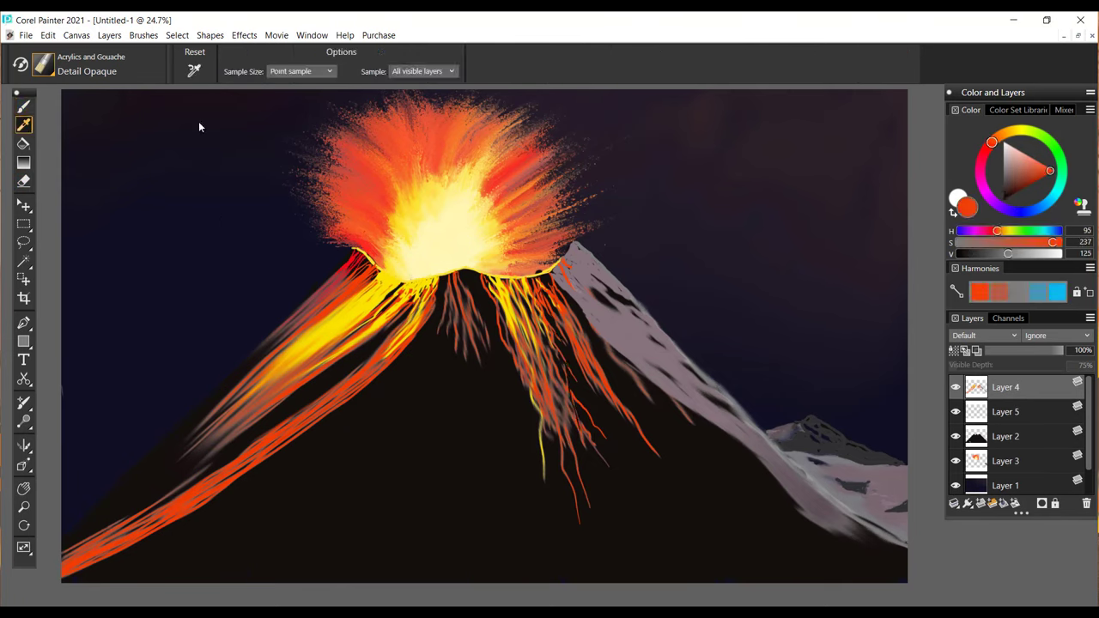
click(24, 107)
mouse_move(544, 304)
mouse_down()
mouse_move(574, 473)
mouse_move(565, 448)
mouse_move(645, 555)
mouse_move(532, 352)
mouse_move(572, 503)
mouse_move(562, 520)
mouse_move(592, 582)
mouse_up()
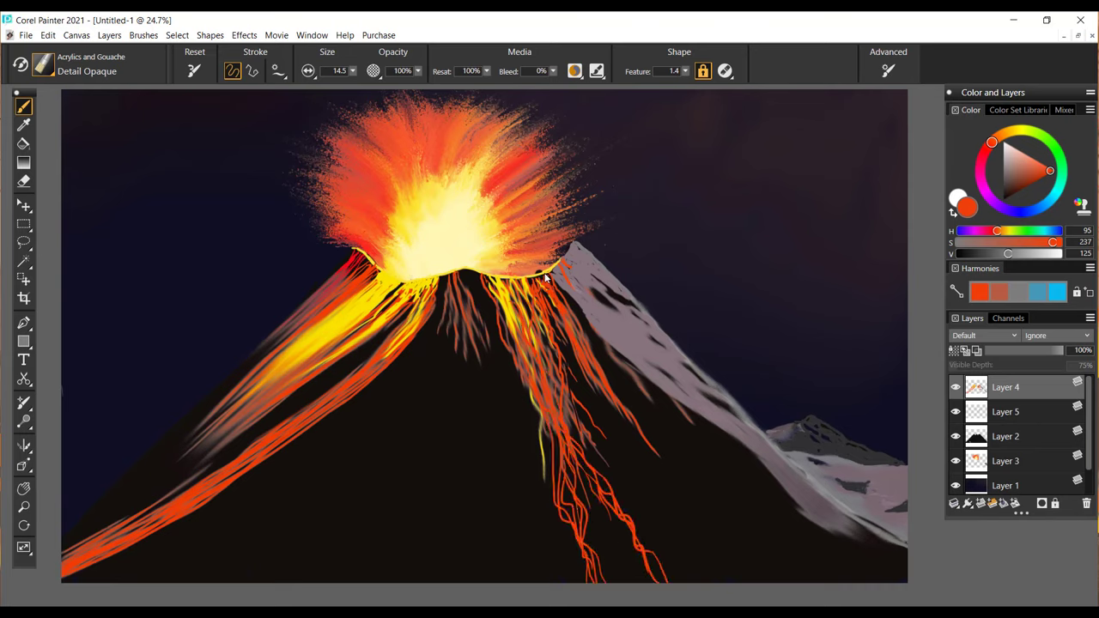
mouse_move(543, 278)
mouse_down()
mouse_move(675, 493)
mouse_move(641, 439)
mouse_move(626, 372)
mouse_up()
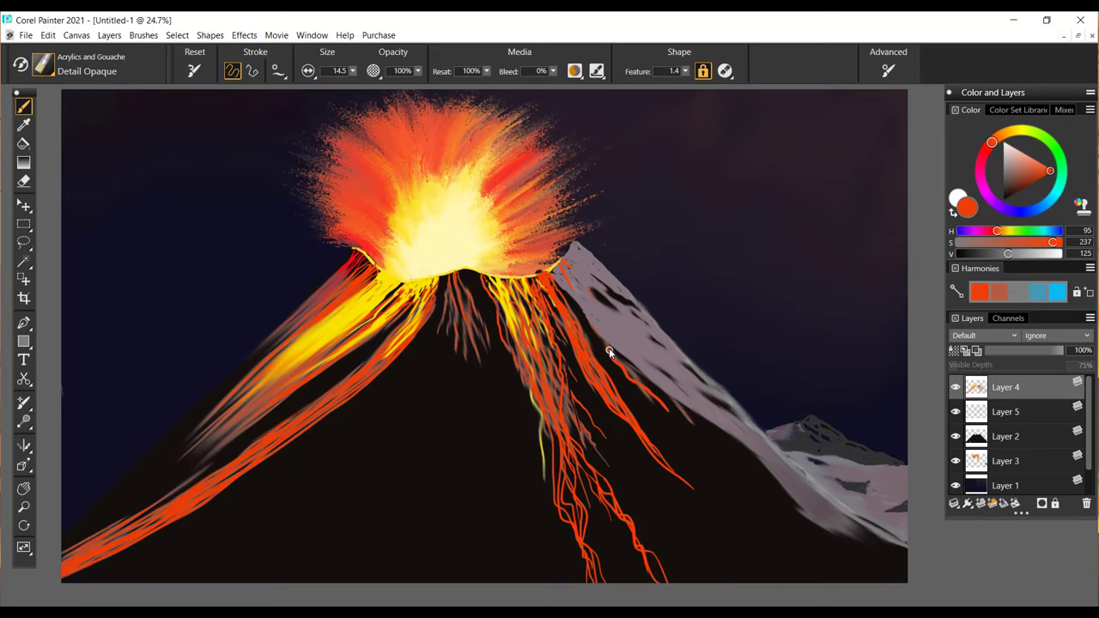
Add orange-red streaks along the inner edge of the mauve right slope, undoing stray strokes.
key(ctrl+z)
drag(526, 382, 444, 436)
key(ctrl+z)
drag(607, 345, 654, 398)
drag(671, 395, 684, 402)
key(n)
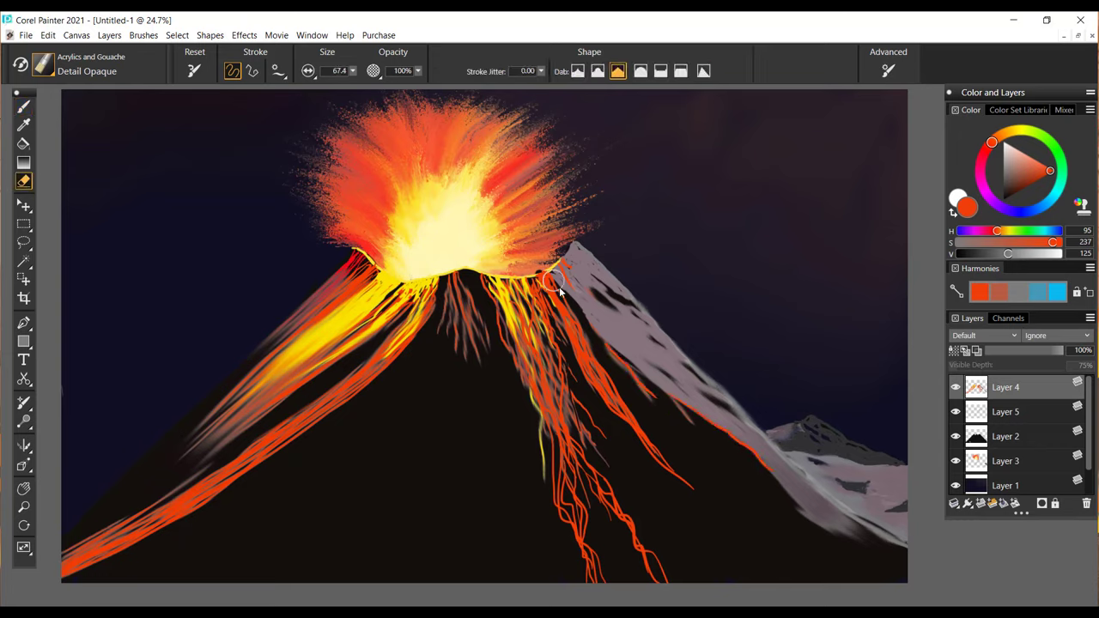
Check the contents of Layers 4 and 5 by toggling their visibility, and add a new layer at the stack's top.
key(b)
click(1023, 171)
click(956, 388)
click(956, 388)
click(956, 412)
click(956, 412)
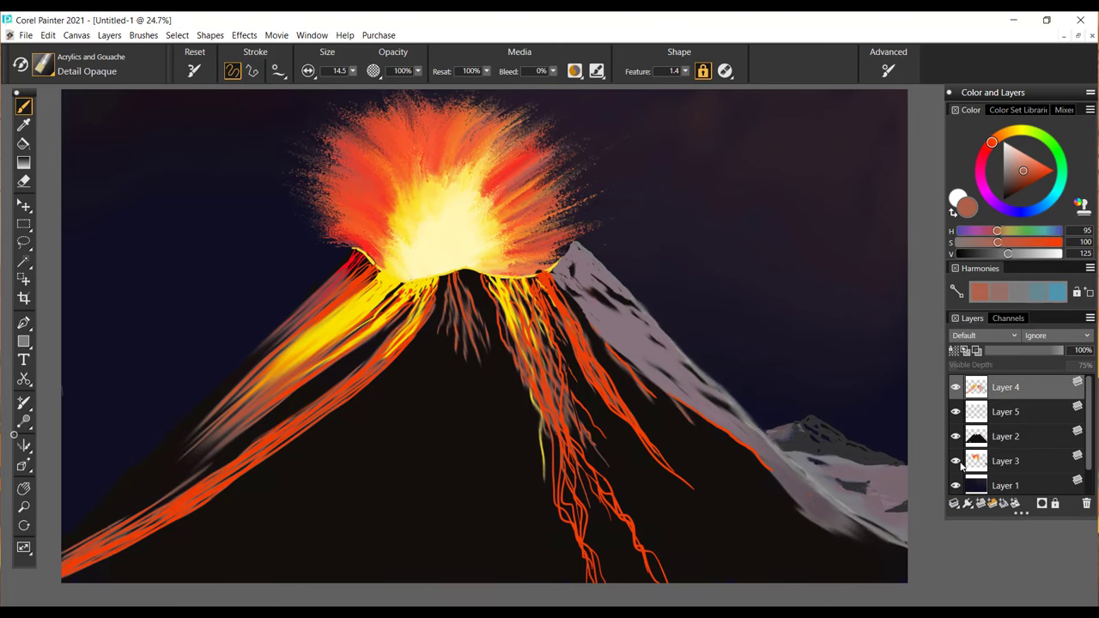
click(1005, 485)
click(980, 504)
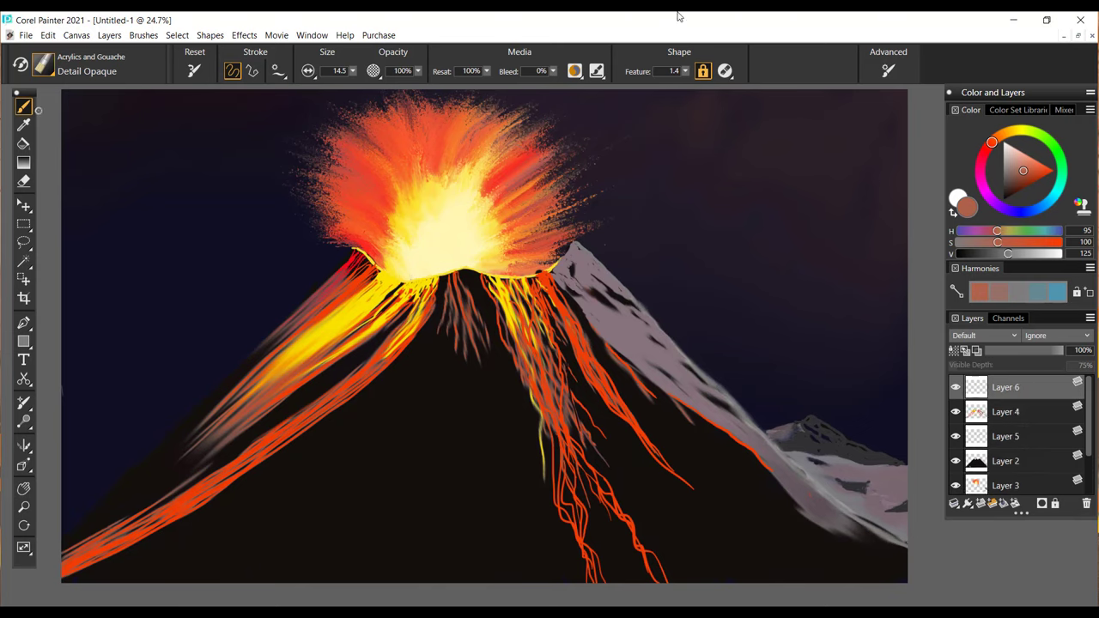
Paint muted orange-brown smoke patches around the fiery burst on Layer 6 with Detail Opaque at size 38.6, varying the saturation.
drag(352, 71, 359, 86)
drag(584, 124, 592, 159)
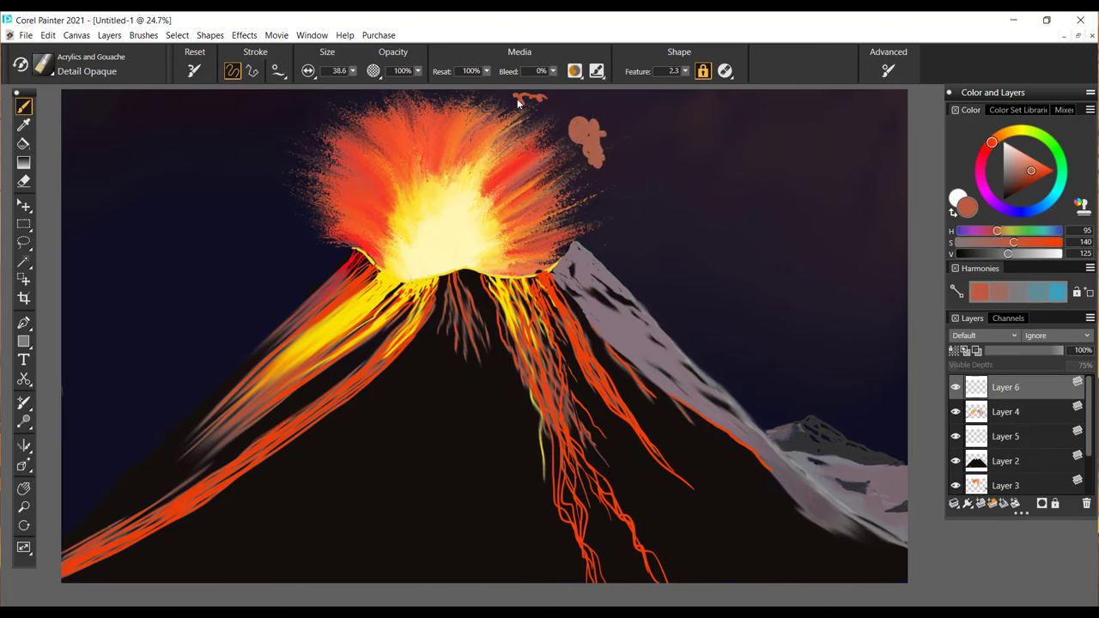
drag(494, 96, 554, 107)
click(1023, 242)
drag(348, 99, 324, 121)
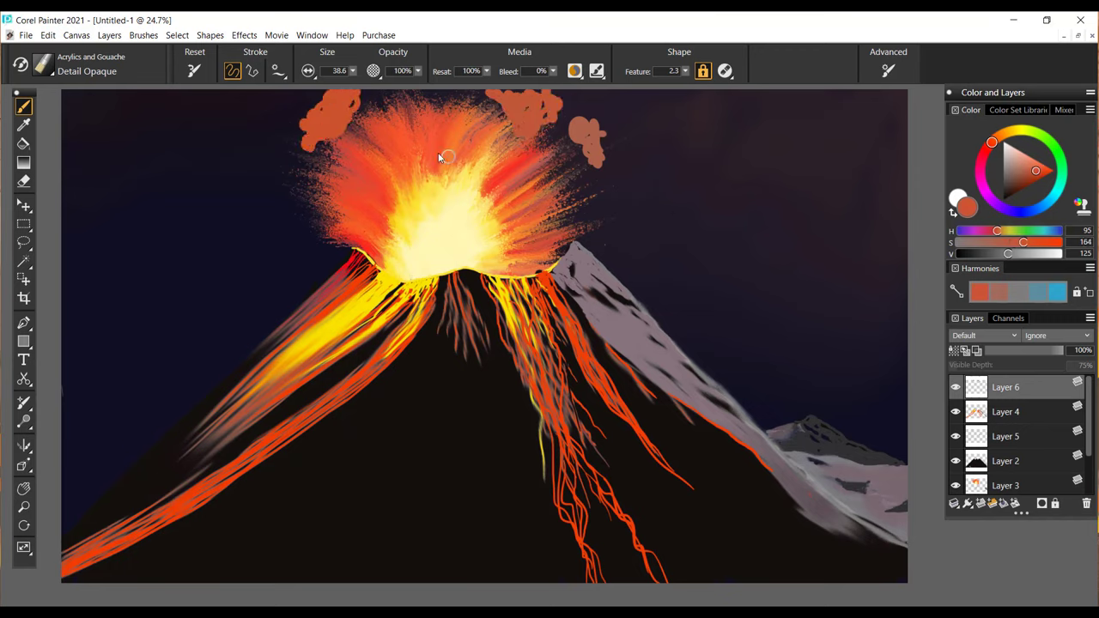
drag(655, 206, 627, 194)
drag(300, 202, 313, 275)
click(1020, 243)
mouse_move(282, 96)
mouse_down()
mouse_move(264, 100)
mouse_move(239, 154)
mouse_move(229, 137)
mouse_up()
click(1009, 243)
click(999, 243)
mouse_move(251, 165)
mouse_down()
mouse_move(247, 209)
mouse_move(265, 206)
mouse_up()
mouse_move(626, 105)
mouse_down()
mouse_move(644, 112)
mouse_move(617, 115)
mouse_up()
Smear the smoke patch above the burst using the Coarse Smear blender.
double_click(380, 16)
click(1027, 17)
click(43, 66)
click(171, 152)
click(237, 225)
click(43, 65)
click(227, 264)
drag(535, 98, 517, 118)
Soften the smoke patches on both sides of the burst into haze with Diffuse Blur at size 114.4 and 100% opacity.
click(43, 65)
click(240, 299)
drag(267, 130, 247, 210)
drag(613, 175, 654, 185)
drag(467, 71, 606, 114)
mouse_move(228, 146)
mouse_down()
mouse_move(248, 129)
mouse_move(276, 100)
mouse_up()
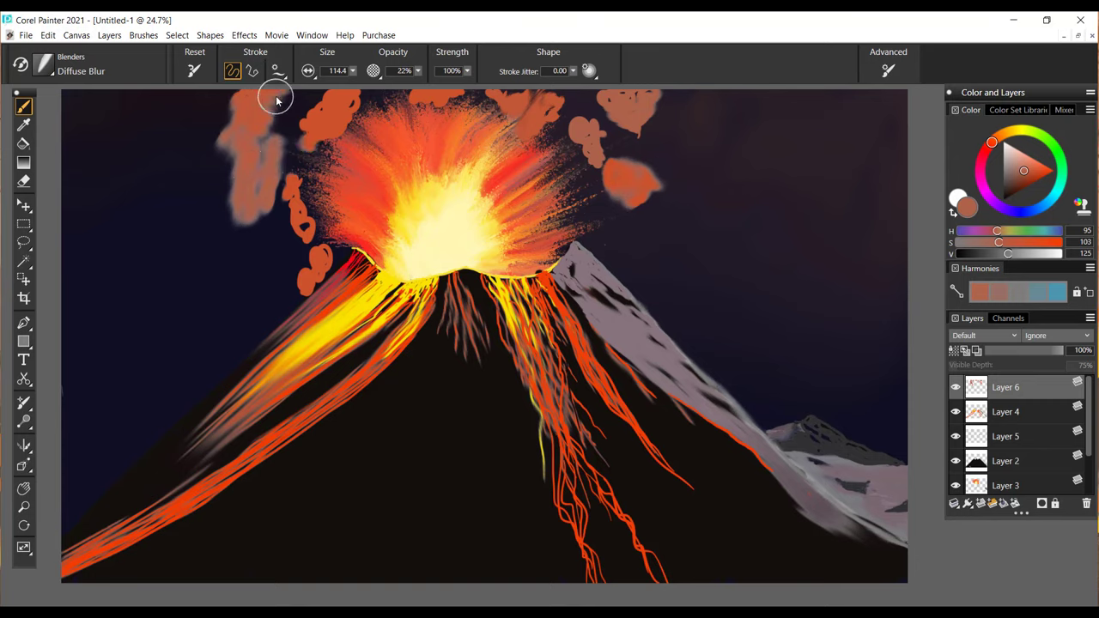
click(352, 72)
drag(418, 72, 490, 86)
mouse_move(612, 112)
mouse_down()
mouse_move(648, 105)
mouse_move(631, 152)
mouse_move(348, 116)
mouse_move(327, 232)
mouse_move(159, 227)
mouse_move(592, 53)
mouse_move(493, 211)
mouse_move(328, 173)
mouse_move(263, 133)
mouse_move(210, 279)
mouse_move(343, 196)
mouse_up()
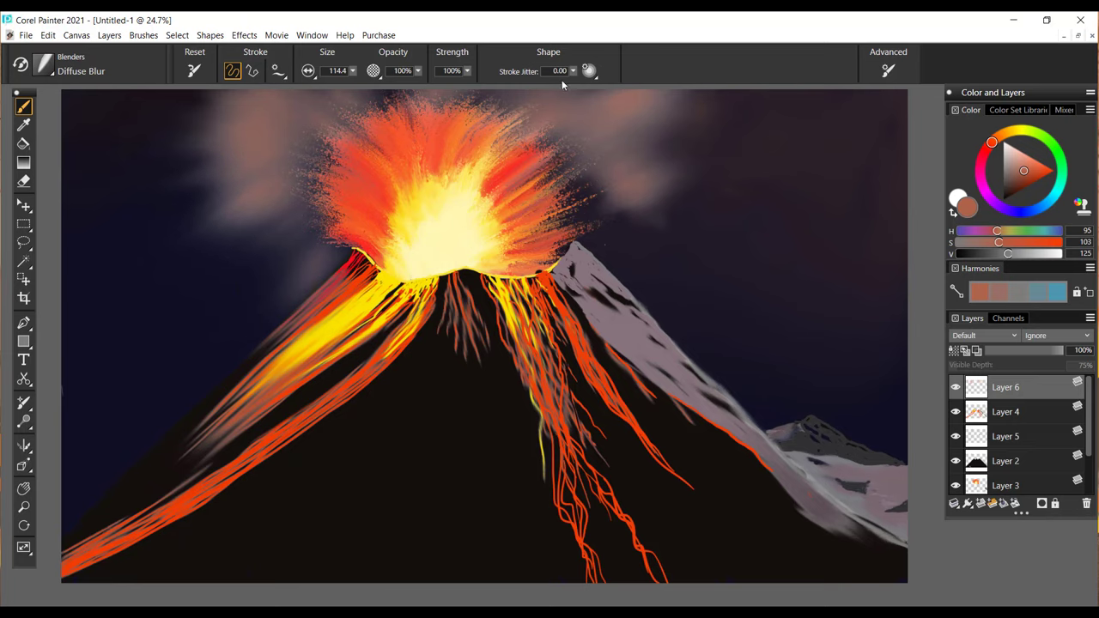
drag(562, 80, 601, 147)
click(41, 63)
click(245, 221)
drag(318, 127, 206, 196)
Paint more orange-brown smoke patches above and beside the burst with Detail Opaque, at saturation 131 and value 120.
click(41, 63)
click(172, 150)
click(1028, 172)
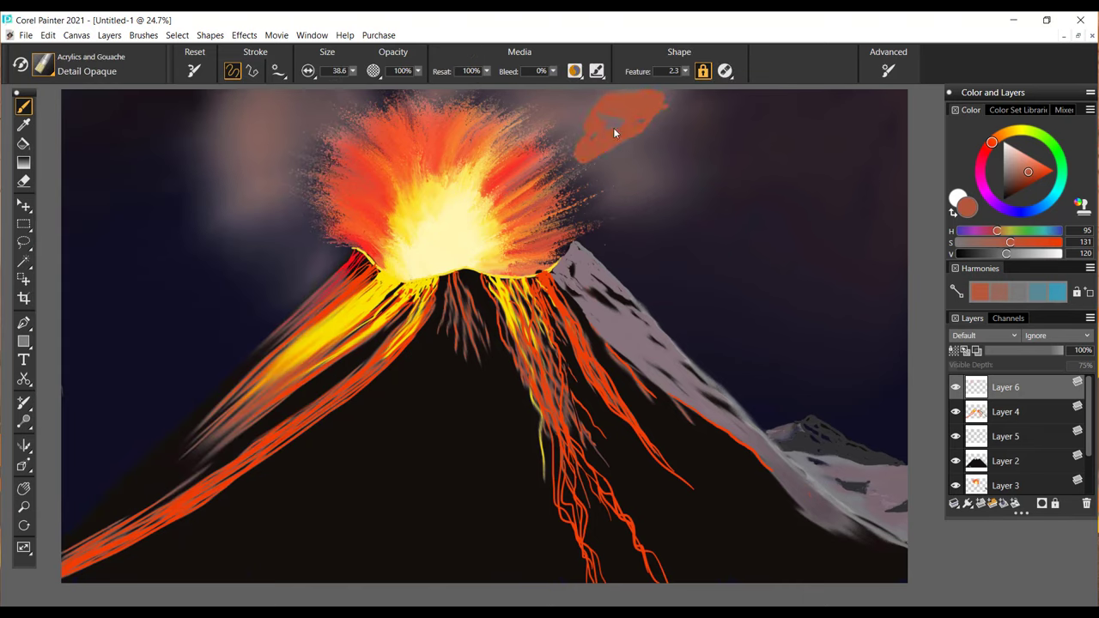
drag(670, 168, 606, 196)
drag(409, 97, 451, 96)
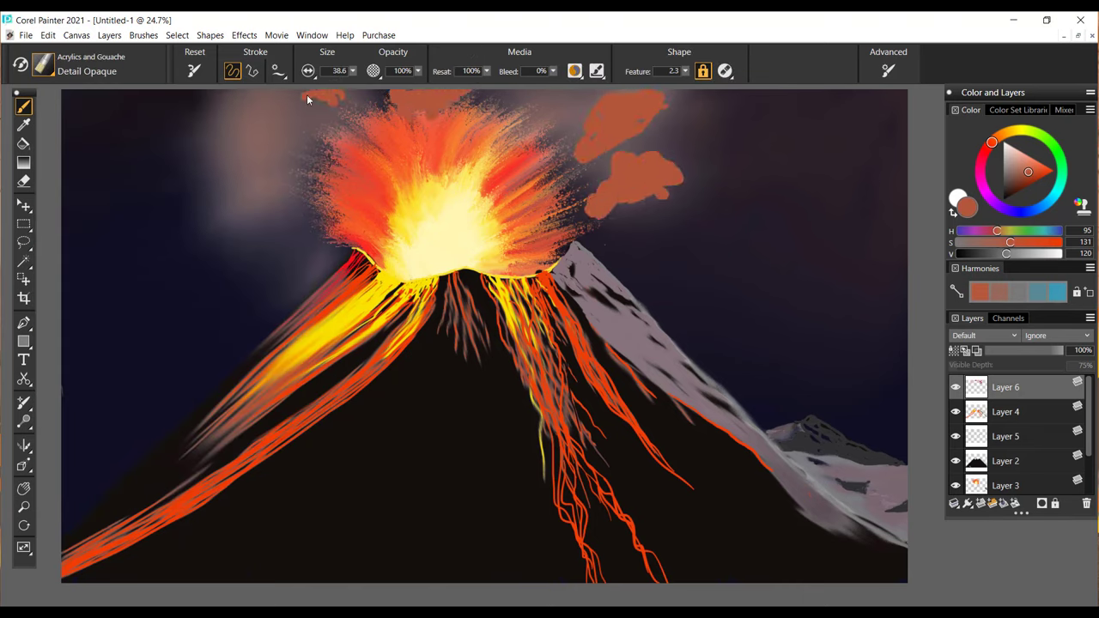
mouse_move(307, 99)
mouse_down()
mouse_move(367, 110)
mouse_move(242, 137)
mouse_up()
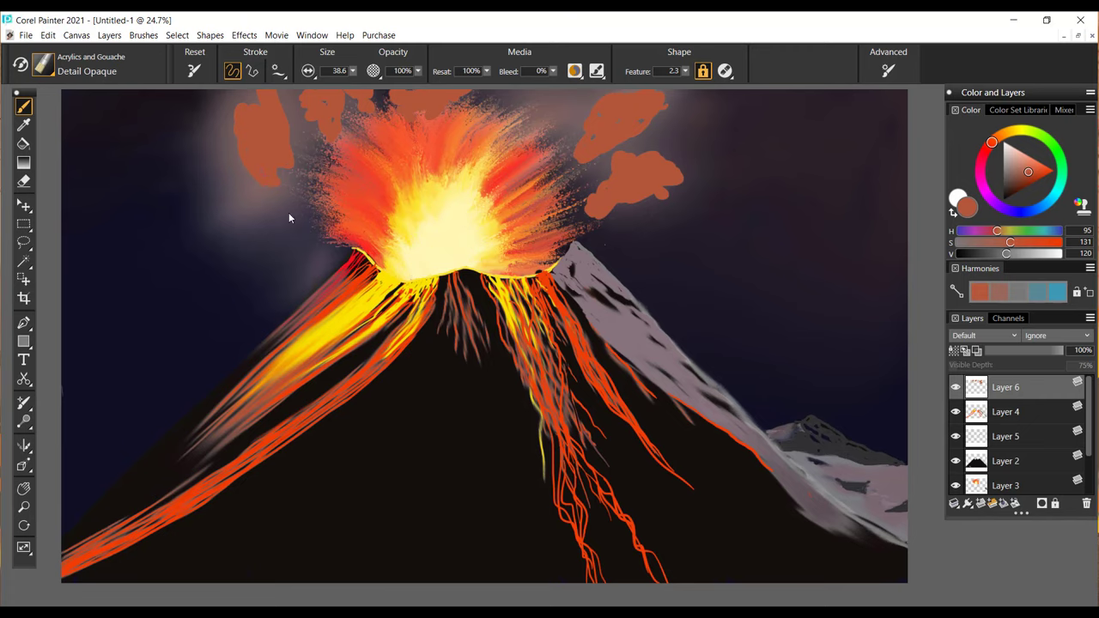
Blend the new smoke patches into the clouds around the burst with Coarse Smear at size 221.8.
click(43, 64)
click(69, 282)
click(232, 267)
mouse_move(357, 108)
mouse_down()
mouse_move(227, 160)
mouse_move(292, 267)
mouse_move(420, 107)
mouse_move(599, 215)
mouse_move(761, 107)
mouse_move(507, 220)
mouse_up()
drag(294, 172, 323, 103)
drag(720, 156, 735, 163)
Paint thin orange-brown strands hanging below the middle of the crater with Detail Opaque at size 3.3.
click(43, 65)
click(144, 153)
click(353, 71)
mouse_move(455, 283)
mouse_down()
mouse_move(468, 376)
mouse_move(467, 321)
mouse_move(455, 396)
mouse_up()
drag(442, 277, 445, 387)
mouse_move(467, 301)
mouse_down()
mouse_move(493, 380)
mouse_move(449, 315)
mouse_move(456, 332)
mouse_up()
Add fine orange-brown strands along the lower part of the right-hand lava stream with Detail Opaque.
click(23, 180)
click(41, 64)
click(142, 149)
click(41, 64)
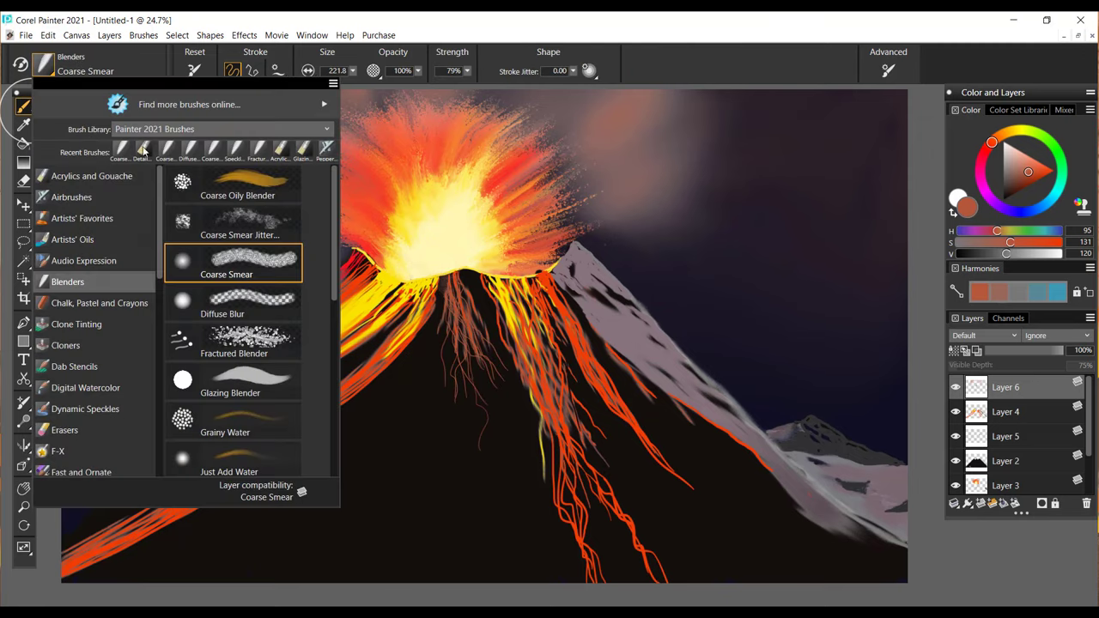
click(142, 149)
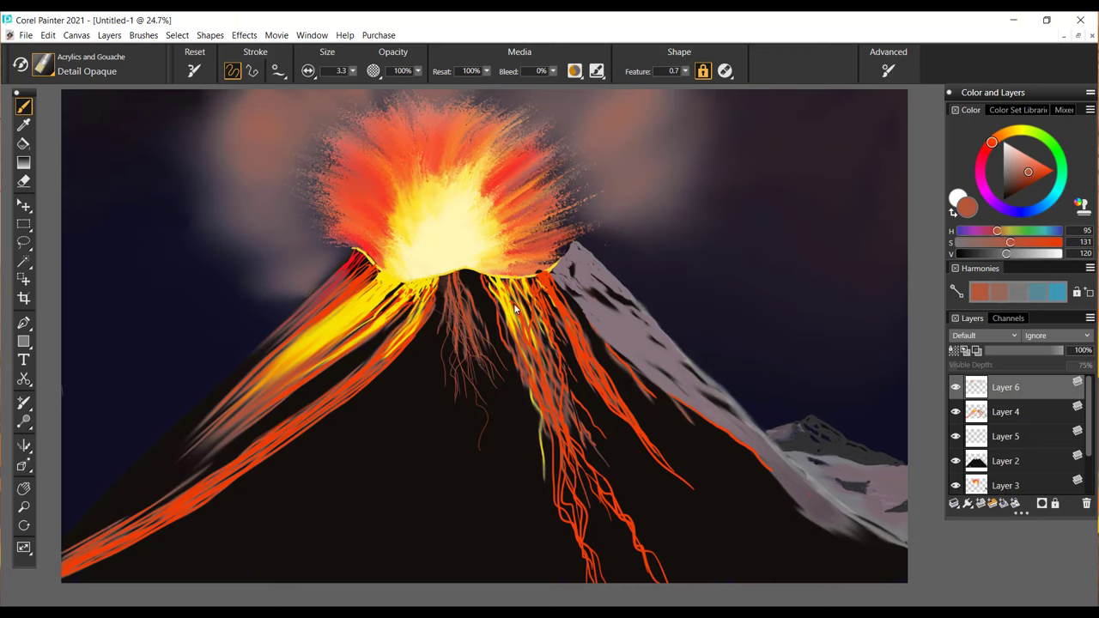
drag(564, 366, 603, 488)
drag(548, 350, 646, 508)
drag(567, 414, 612, 488)
Set the colour to saturated golden yellow and paint thin winding strands down the right-hand lava stream.
click(99, 70)
click(403, 16)
click(1017, 131)
click(1050, 171)
click(1016, 131)
mouse_move(500, 287)
mouse_down()
mouse_move(571, 405)
mouse_move(573, 392)
mouse_move(599, 491)
mouse_move(659, 574)
mouse_up()
Roughen the smoke edges, mainly on the burst's left side, with Coarse Smear Jitter Blender at size 43.0.
click(41, 64)
click(74, 283)
click(246, 226)
drag(664, 226, 685, 207)
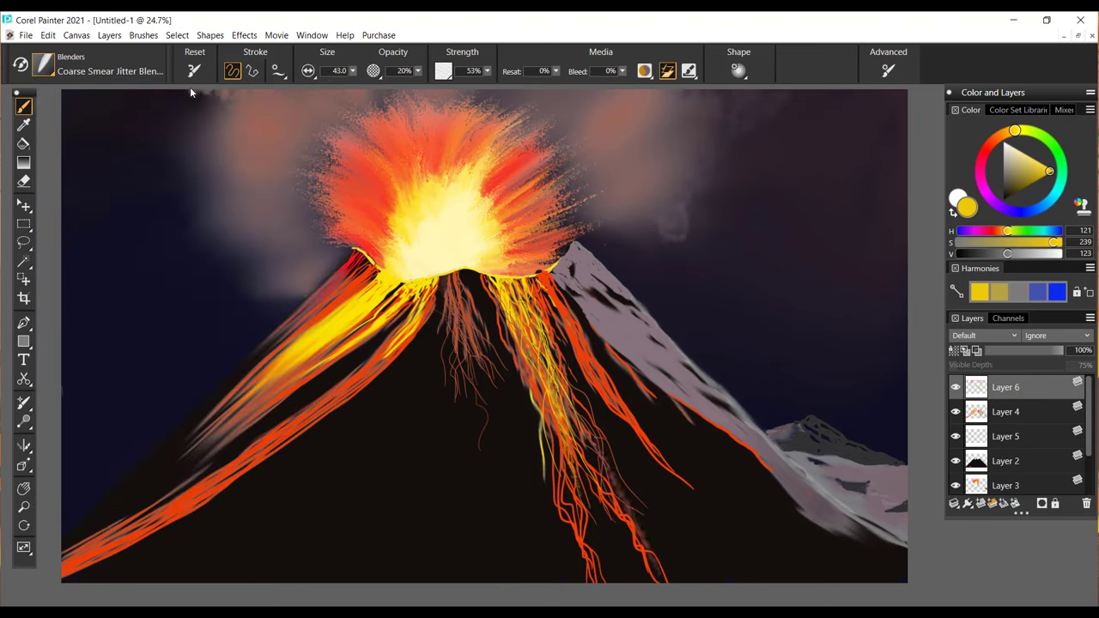
drag(219, 101, 176, 131)
mouse_move(113, 91)
mouse_down()
mouse_move(248, 103)
mouse_move(211, 128)
mouse_move(227, 100)
mouse_up()
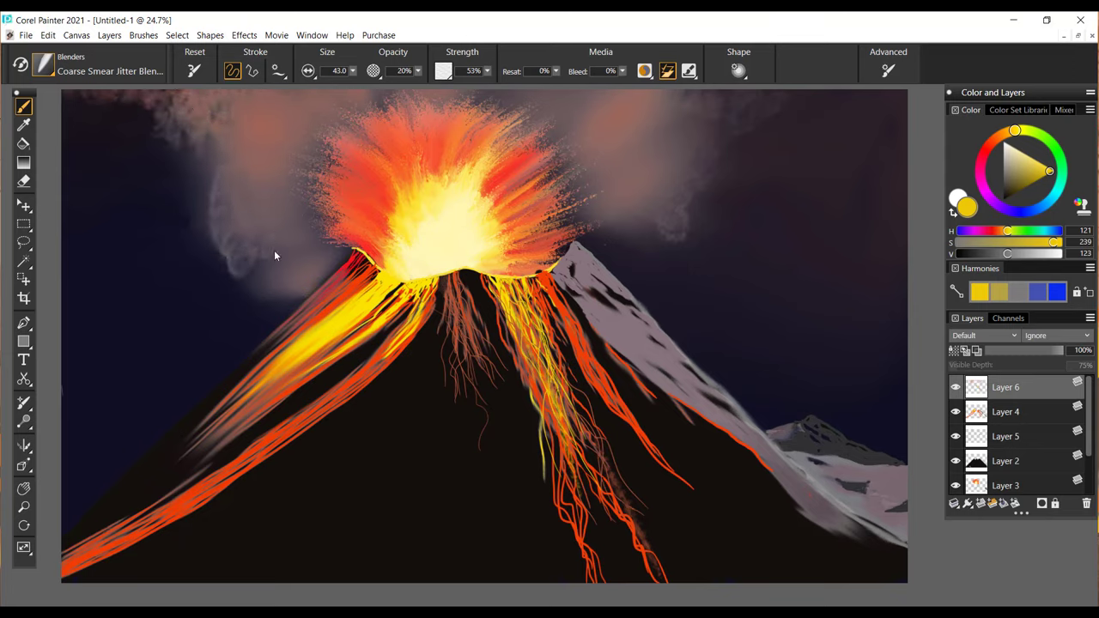
mouse_move(217, 251)
mouse_down()
mouse_move(233, 283)
mouse_move(208, 222)
mouse_up()
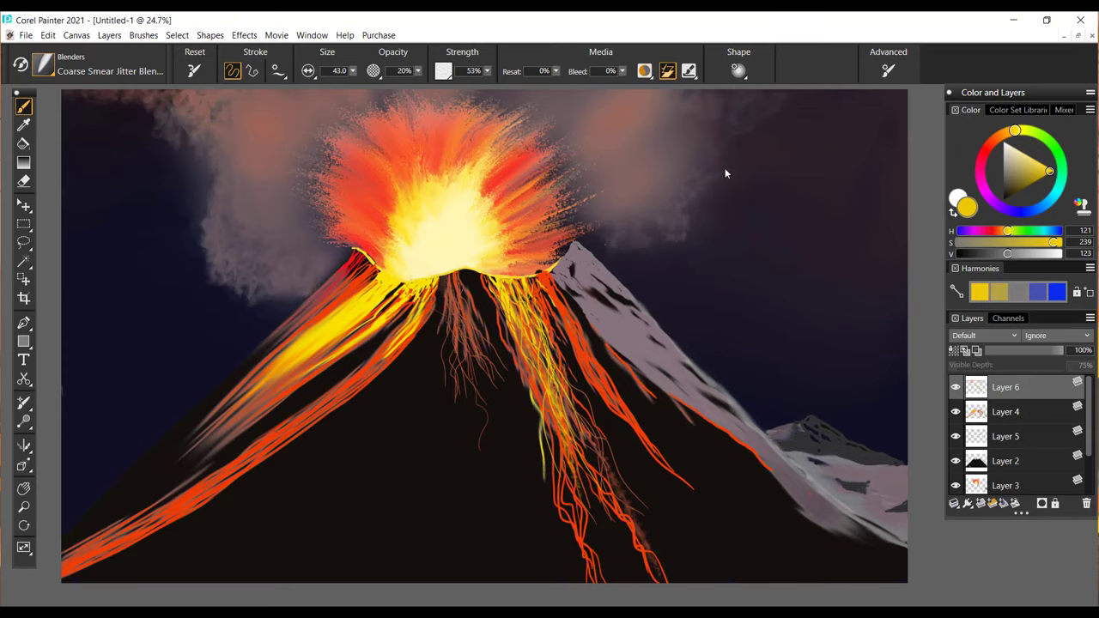
Billow the smoke on the burst's right side with the same blender, enlarging its size to 81.1.
mouse_move(785, 110)
mouse_down()
mouse_move(804, 84)
mouse_move(826, 96)
mouse_move(687, 145)
mouse_move(695, 149)
mouse_up()
click(353, 72)
drag(342, 88, 357, 88)
mouse_move(697, 131)
mouse_down()
mouse_move(862, 87)
mouse_move(679, 235)
mouse_up()
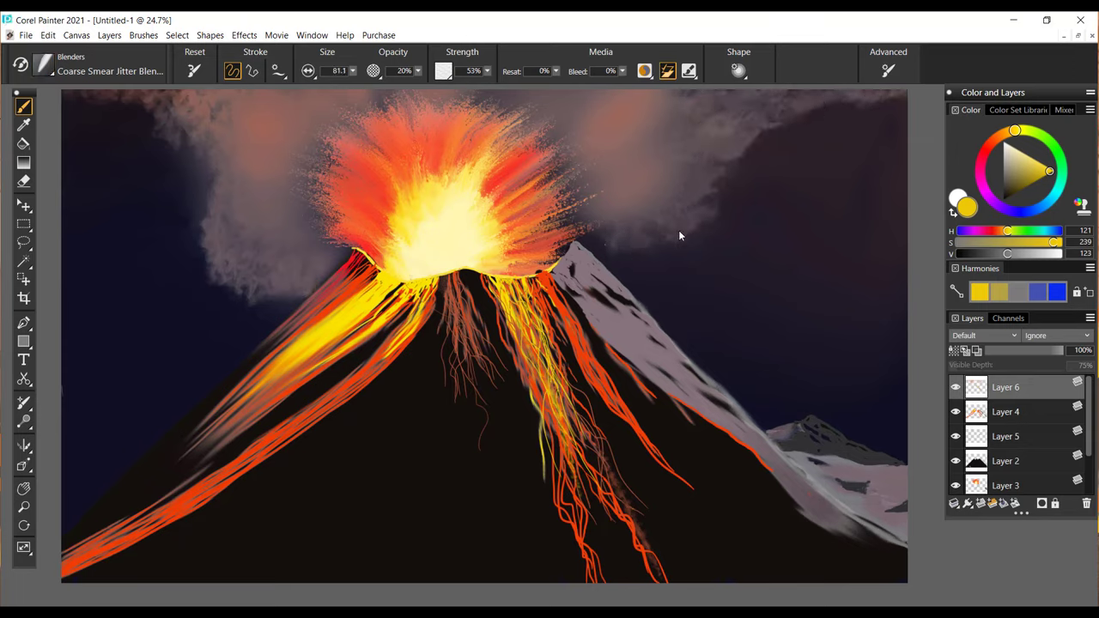
mouse_move(599, 128)
mouse_down()
mouse_move(601, 100)
mouse_move(639, 151)
mouse_move(564, 134)
mouse_up()
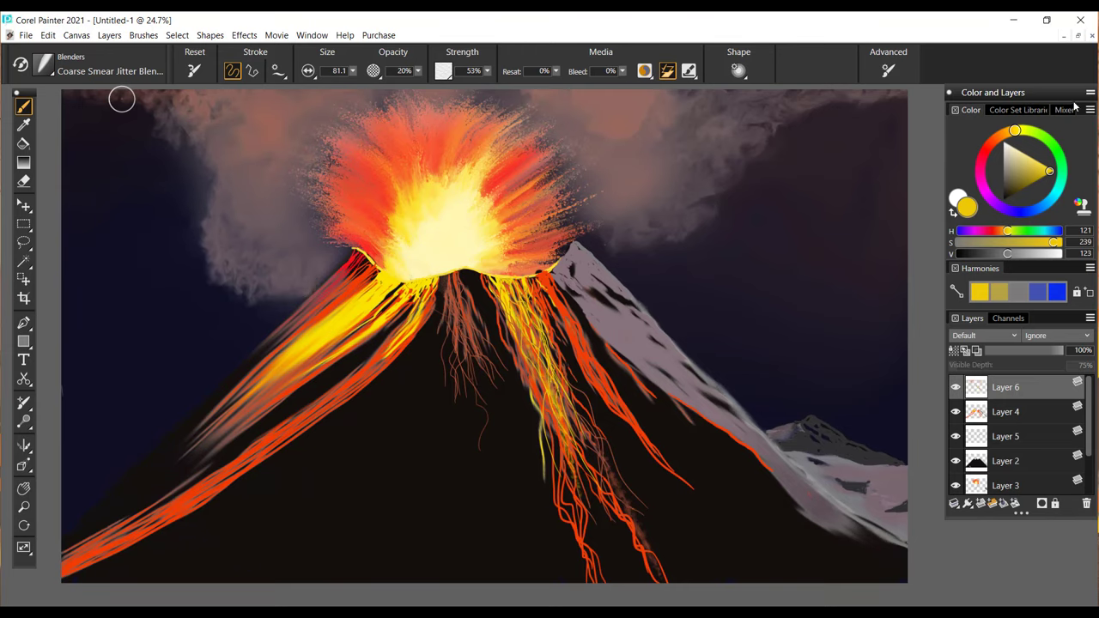
Smear the orange lava streams on both sides of the volcano on Layer 4 with Coarse Smear at size 221.8.
click(42, 64)
click(221, 470)
drag(352, 71, 363, 86)
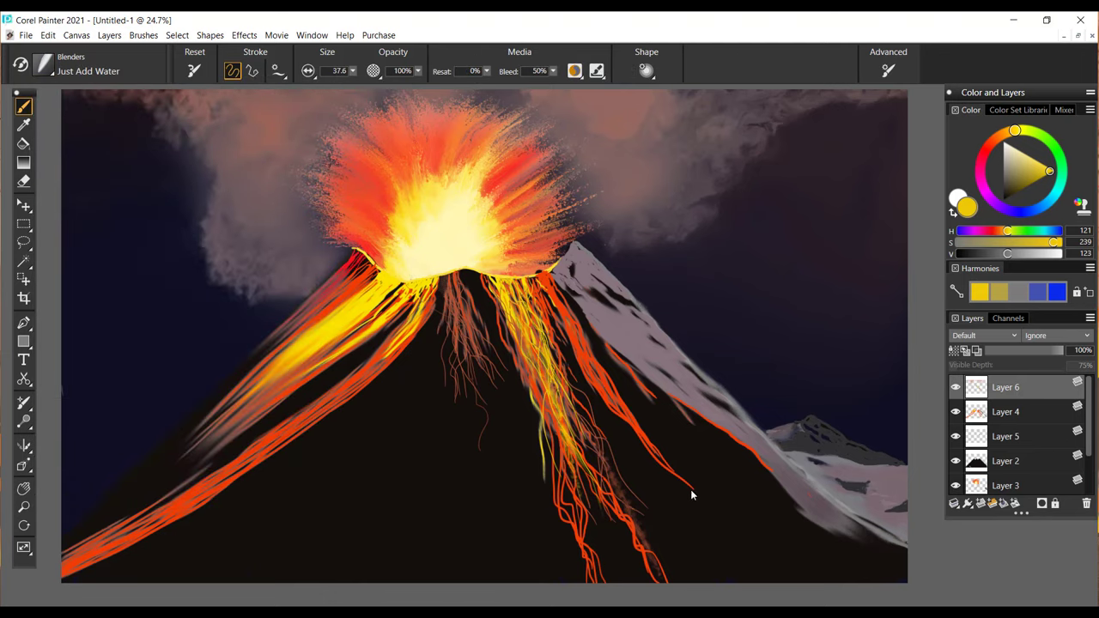
click(964, 414)
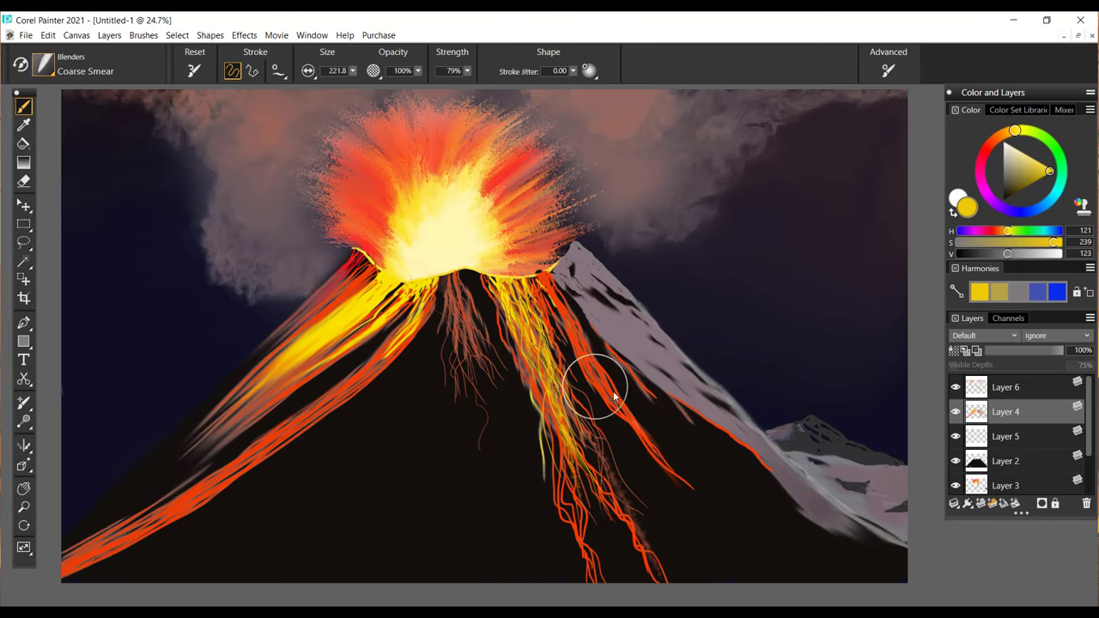
mouse_move(194, 499)
mouse_down()
mouse_move(367, 376)
mouse_move(135, 526)
mouse_up()
drag(444, 309, 469, 374)
drag(550, 309, 697, 500)
Add thin red strands along the upper left slope with Detail Opaque at hue 88, undoing stray strokes.
click(43, 65)
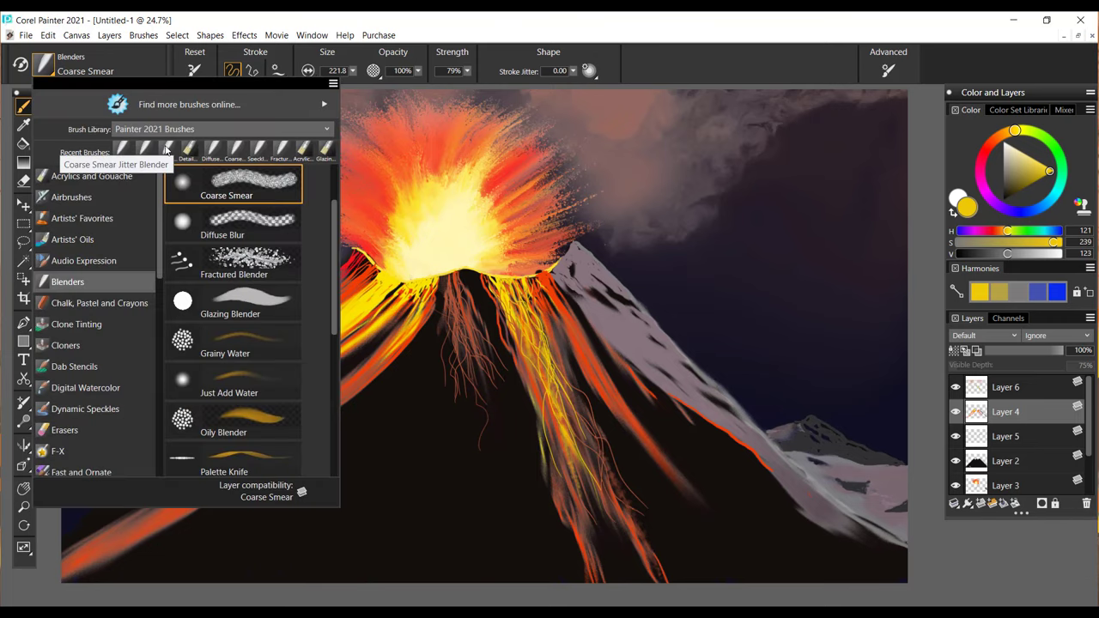
click(84, 148)
drag(1015, 131, 988, 148)
drag(354, 256, 258, 340)
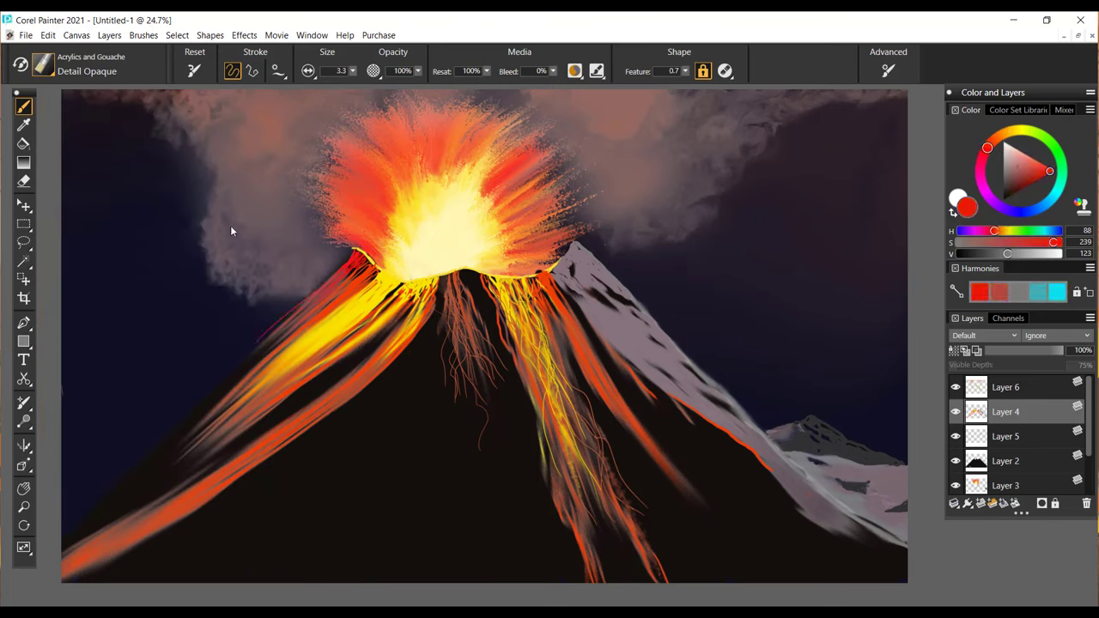
drag(354, 265, 246, 360)
key(ctrl+z)
key(ctrl+z)
key(ctrl+z)
Extend the central lava strands below the crater with thin red strokes.
drag(479, 389, 481, 464)
drag(490, 385, 500, 432)
drag(455, 345, 461, 431)
drag(494, 352, 517, 421)
drag(474, 380, 479, 445)
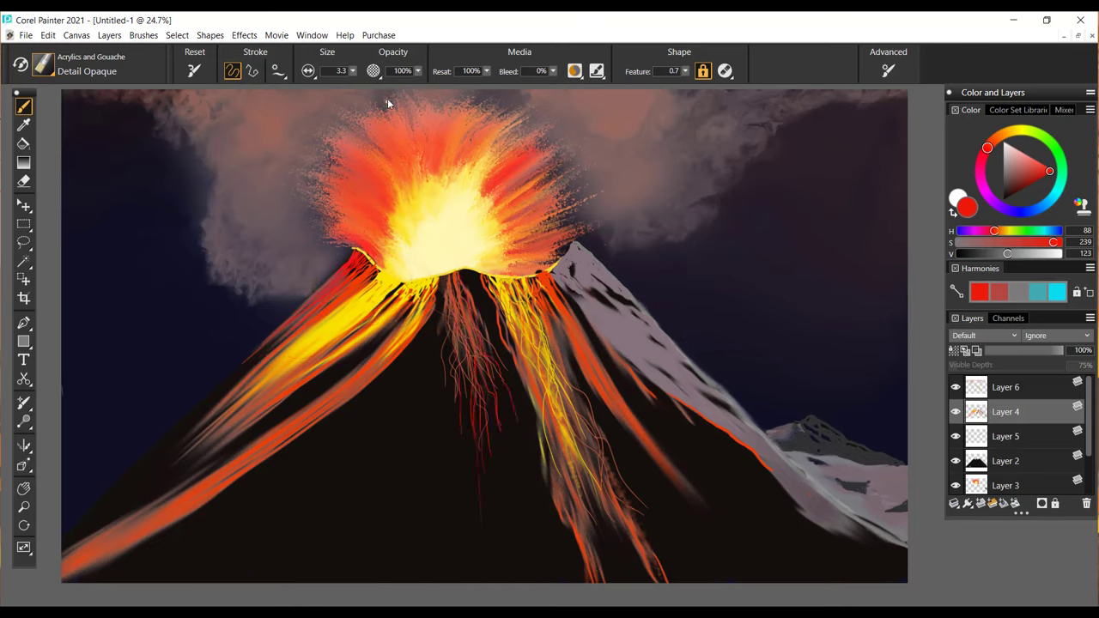
Add a new layer and paint fine yellow curling strands at hue 123 around the burst's bright core.
click(981, 504)
click(41, 64)
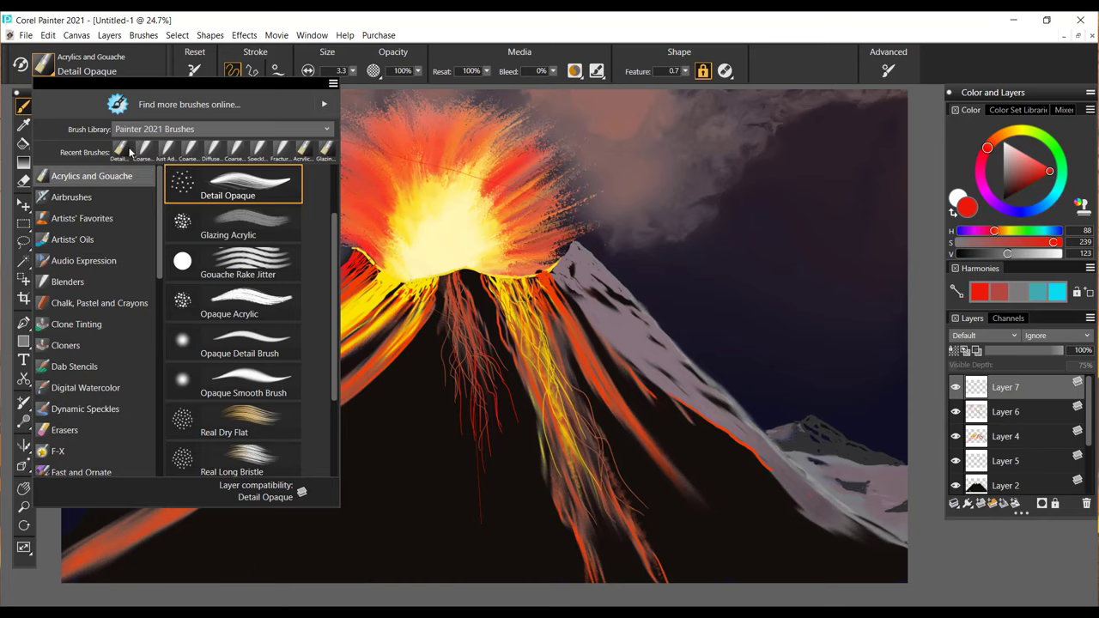
drag(996, 229, 1008, 230)
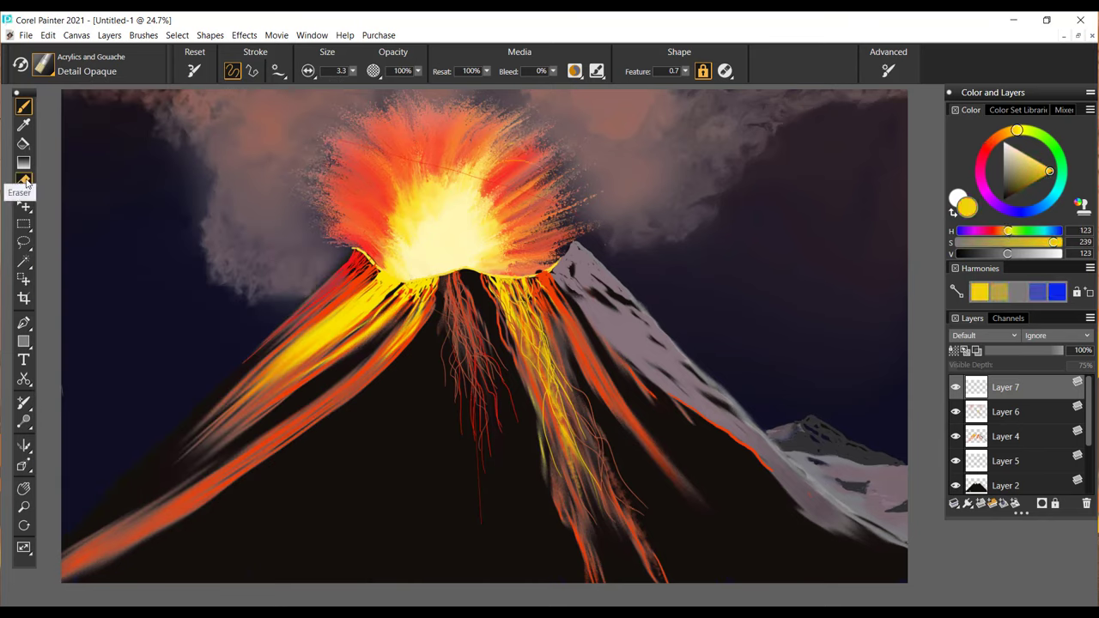
key(n)
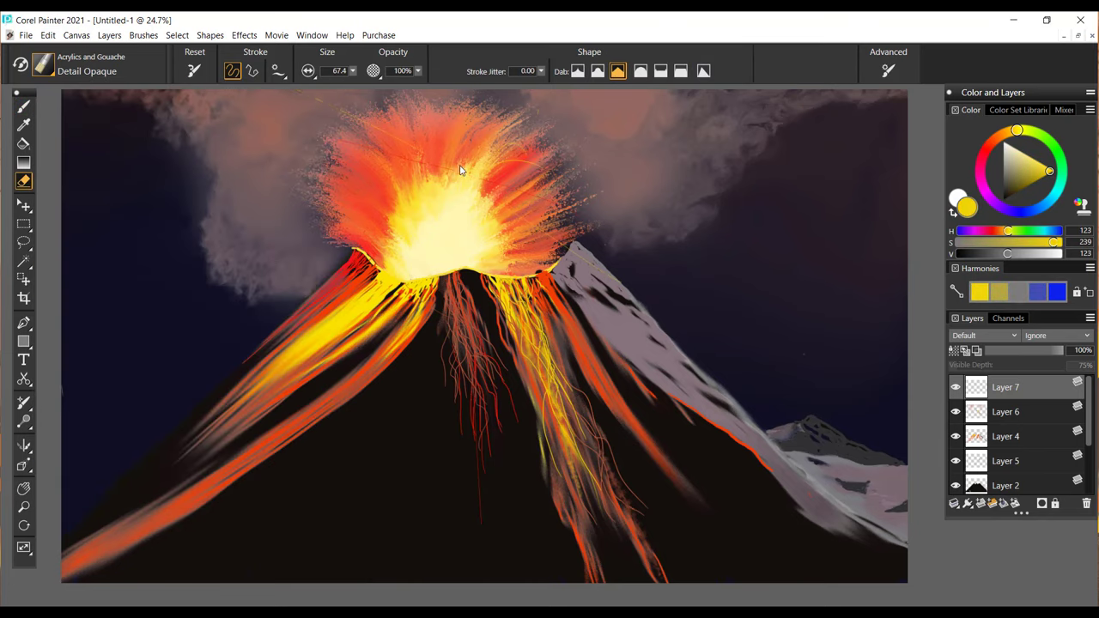
key(b)
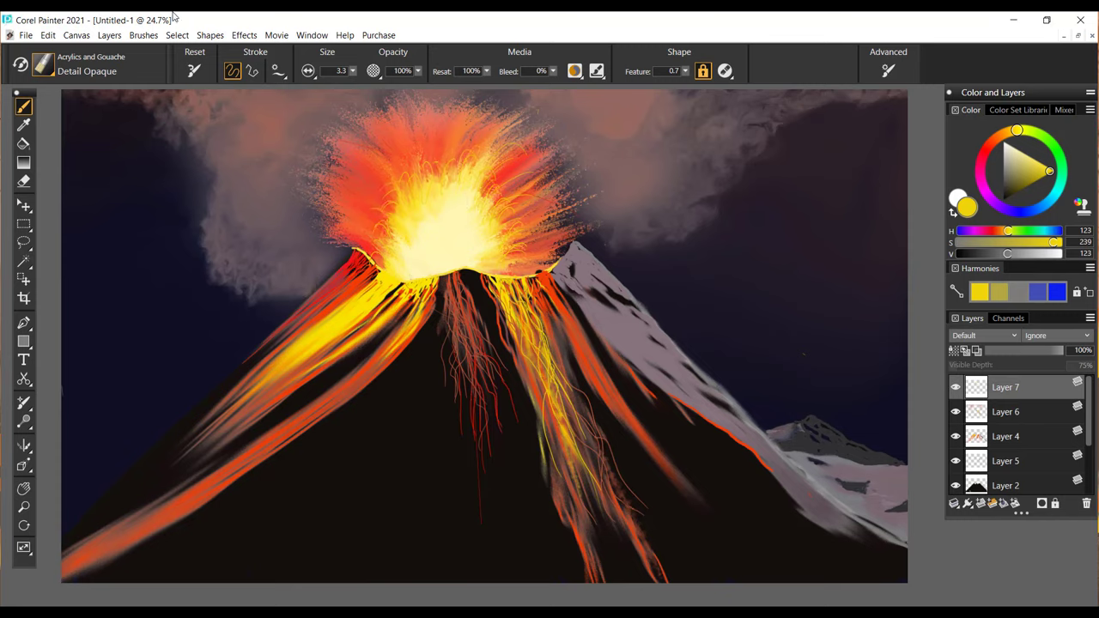
Paint thin curved red strands at hue 91 over the outer part of the burst with Detail Opaque.
click(998, 232)
key(k)
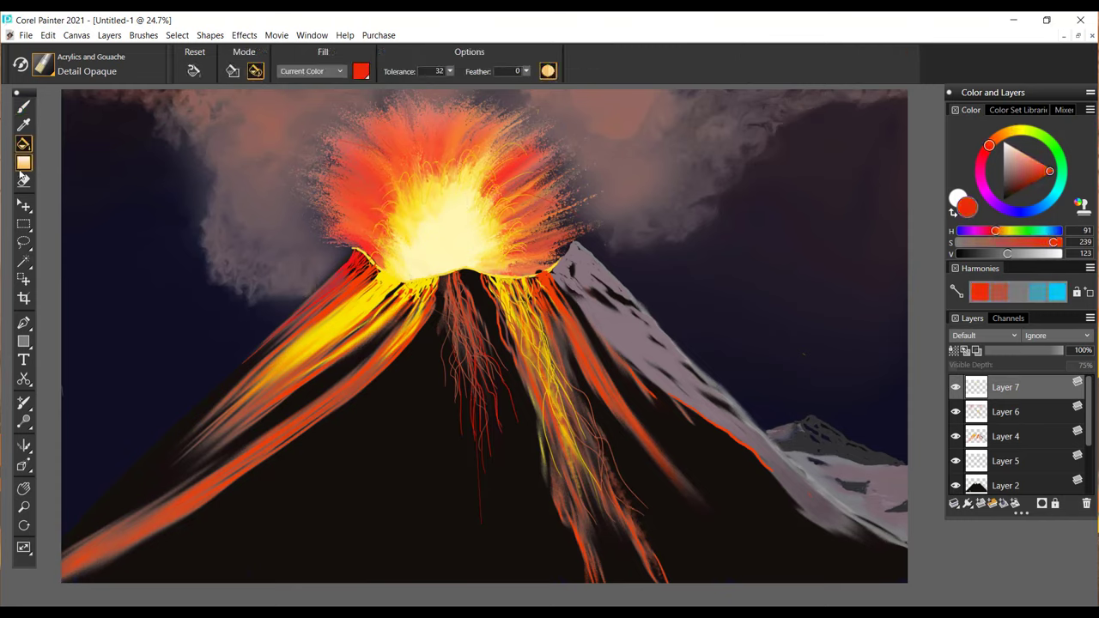
key(b)
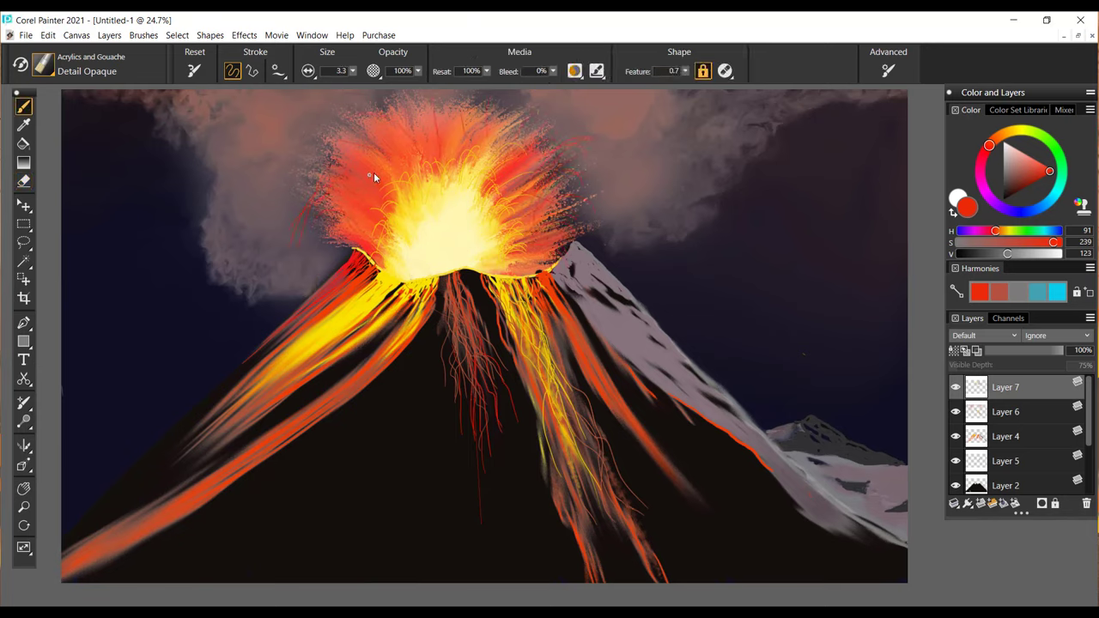
drag(475, 108, 354, 183)
Paint red accents at both ends of the crater rim with Detail Opaque, cleaning up stray marks on the left slope.
click(43, 65)
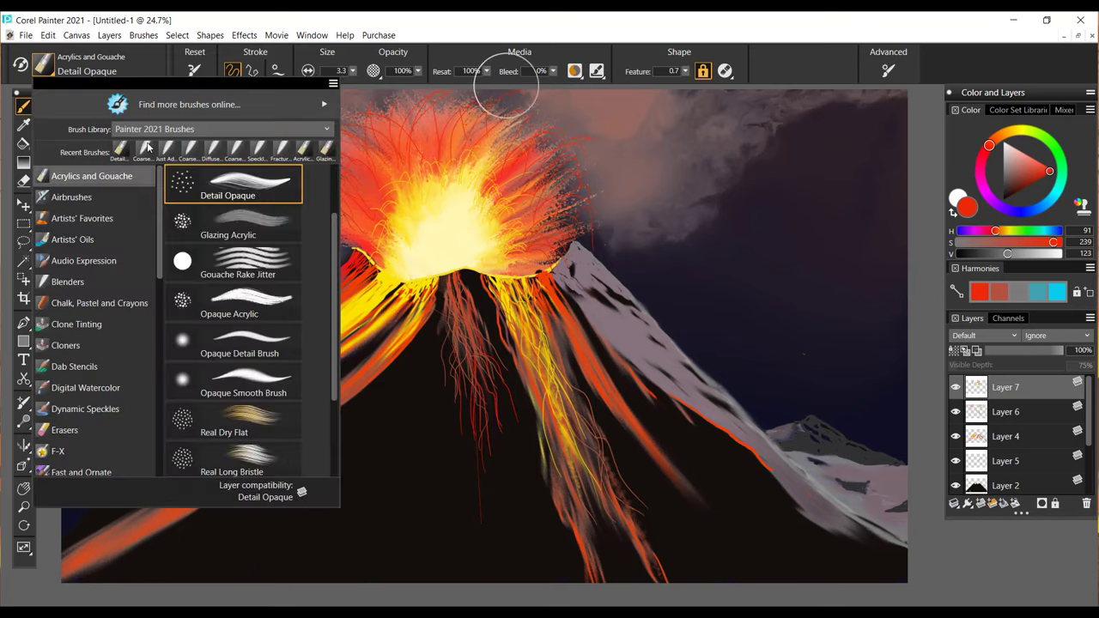
click(90, 283)
click(240, 230)
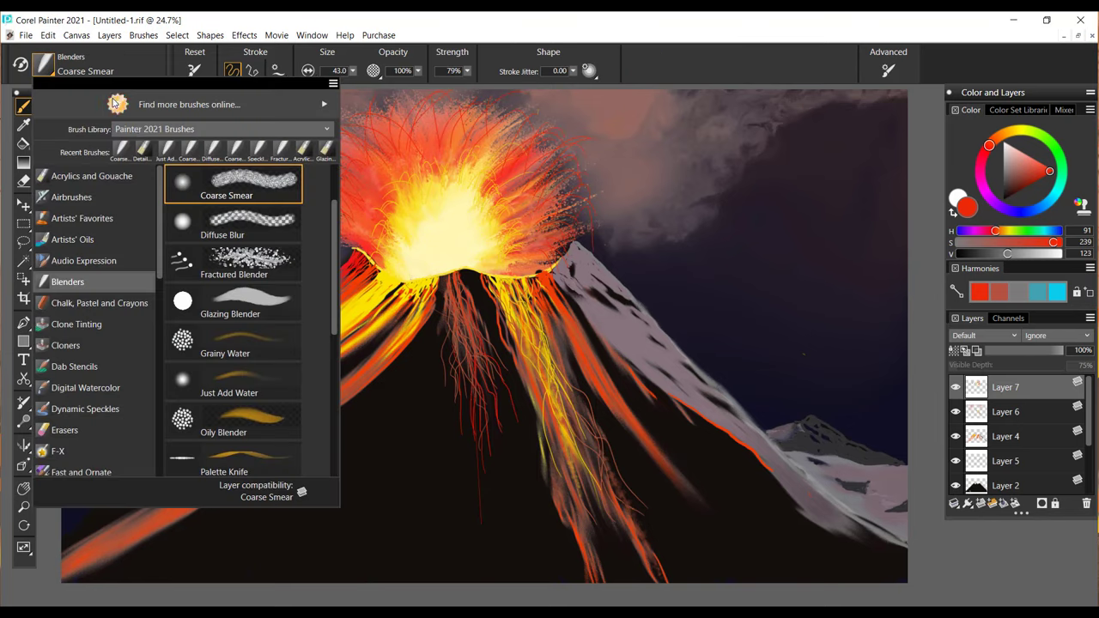
click(97, 174)
click(246, 184)
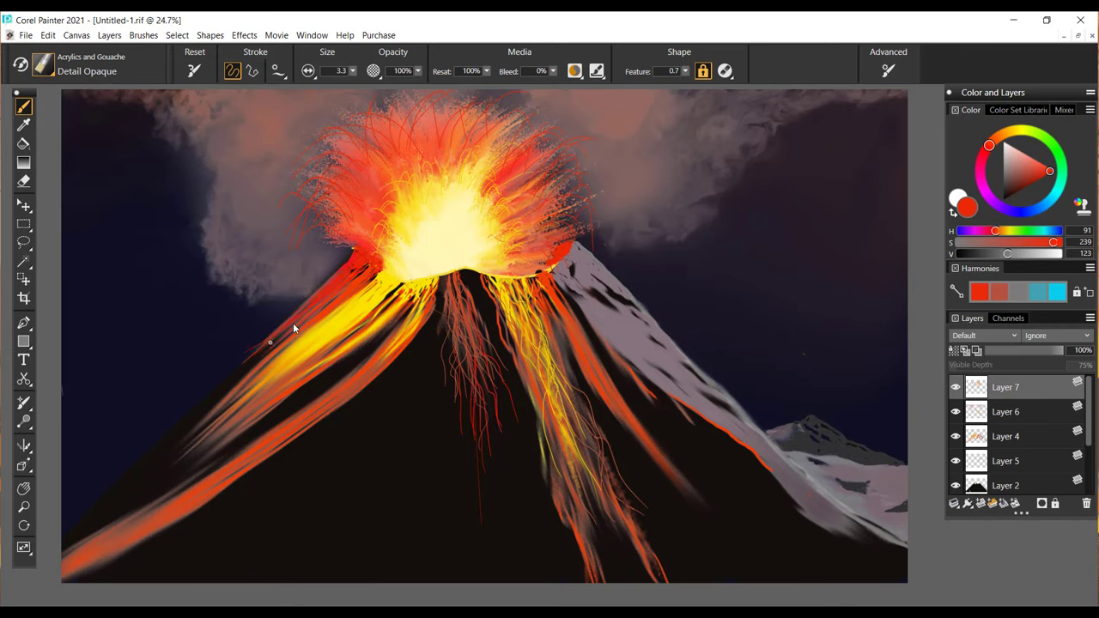
key(n)
key(b)
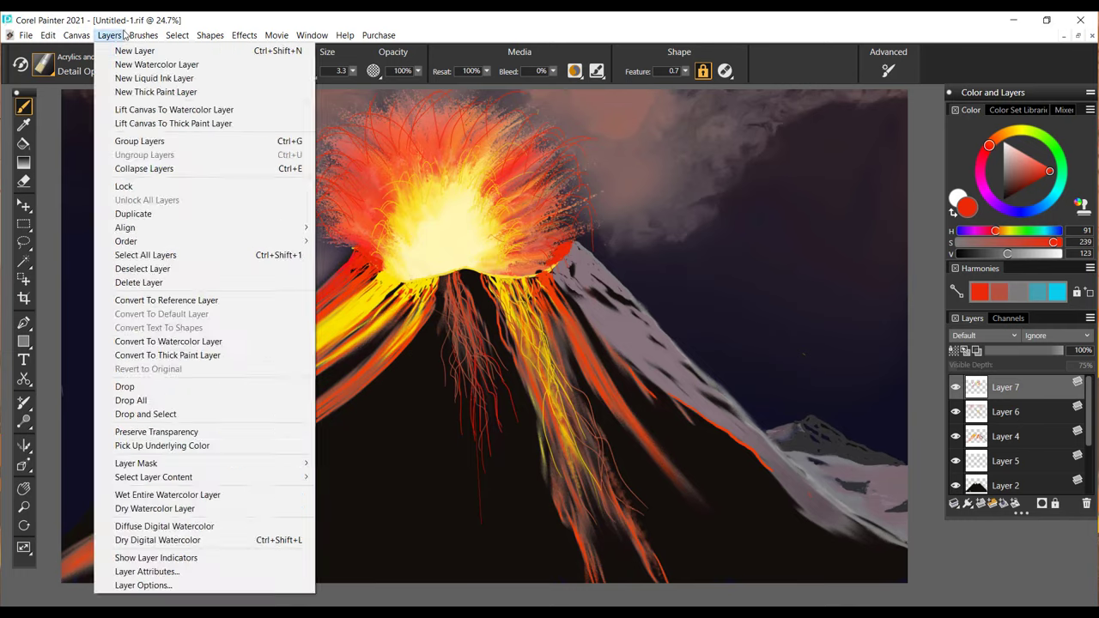
Scatter red ember specks across the volcano's dark face and around the burst with the Pepper Spray airbrush at size 407.9.
click(81, 65)
drag(336, 242, 336, 335)
click(133, 200)
click(249, 360)
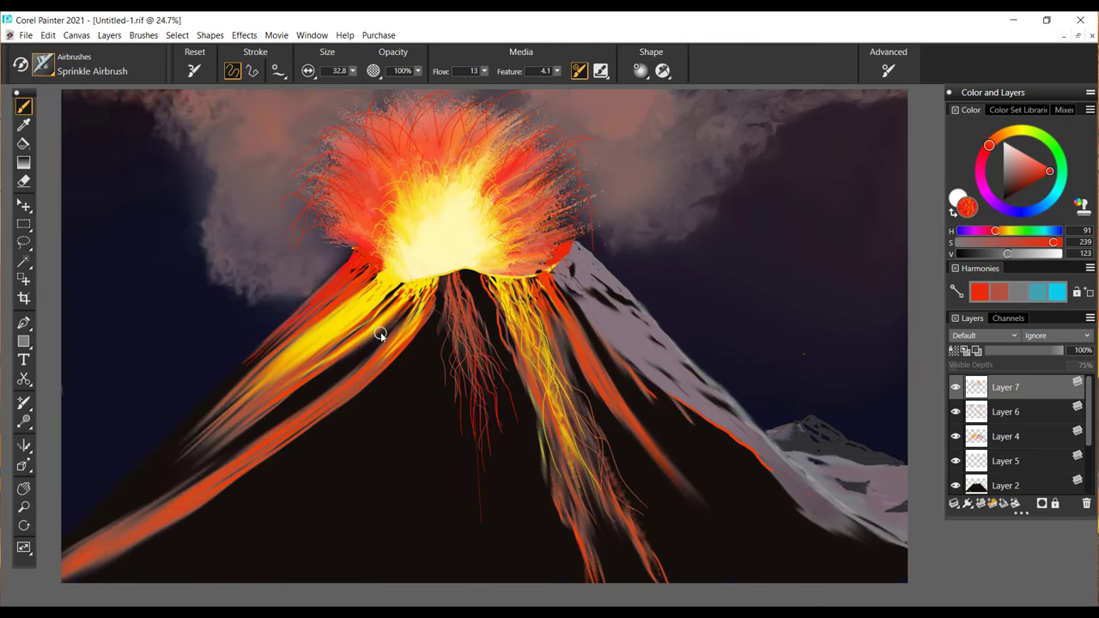
click(82, 65)
click(249, 312)
drag(393, 385, 281, 498)
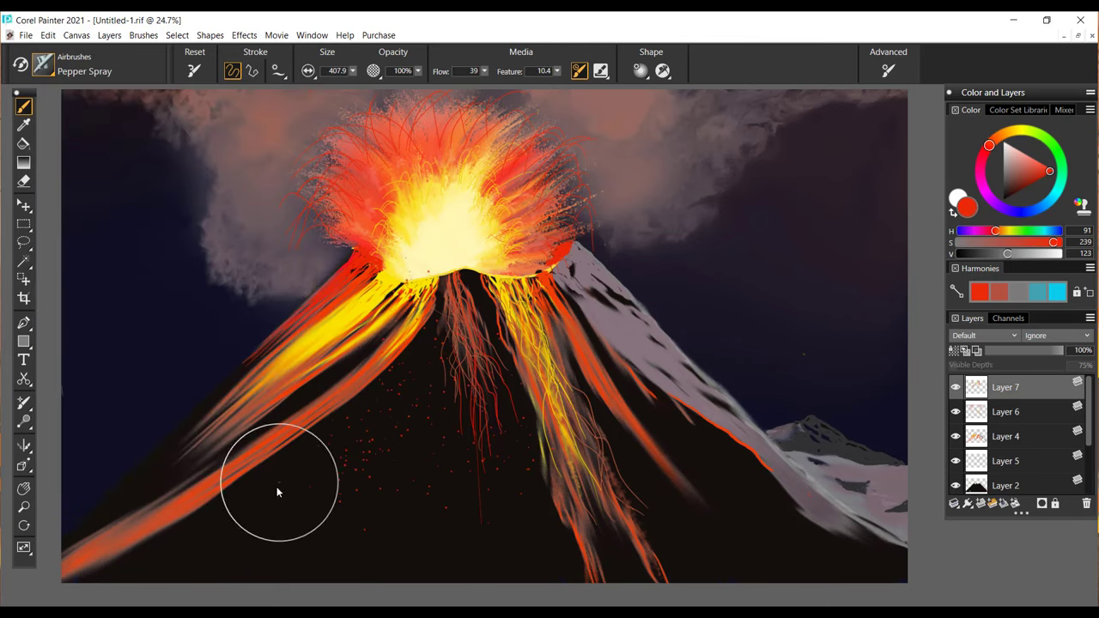
mouse_move(586, 527)
mouse_down()
mouse_move(541, 428)
mouse_move(192, 506)
mouse_up()
click(26, 35)
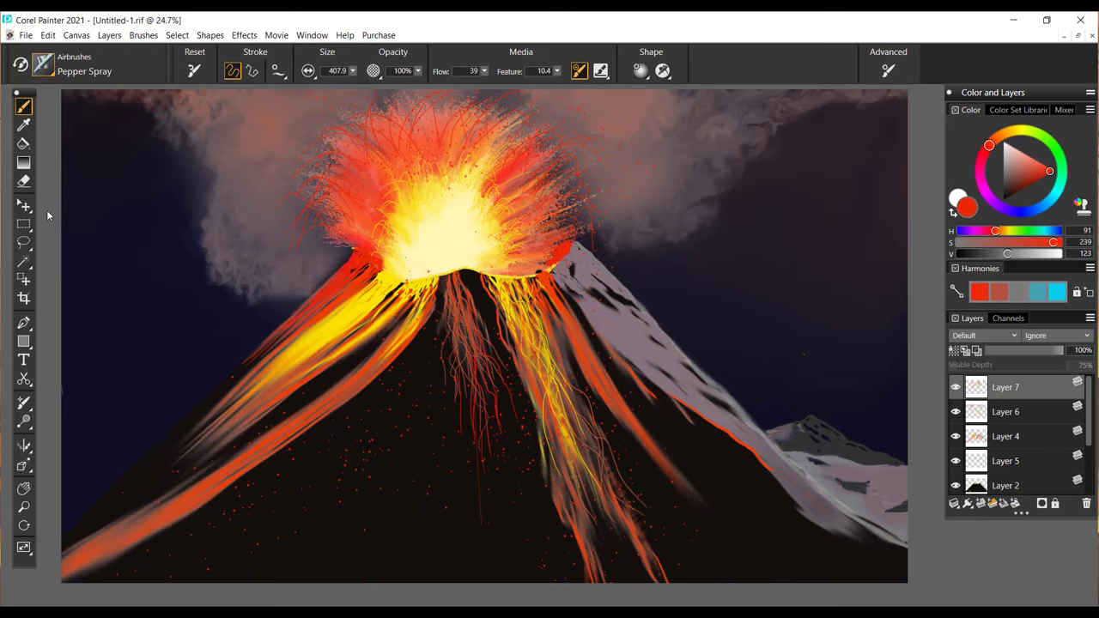